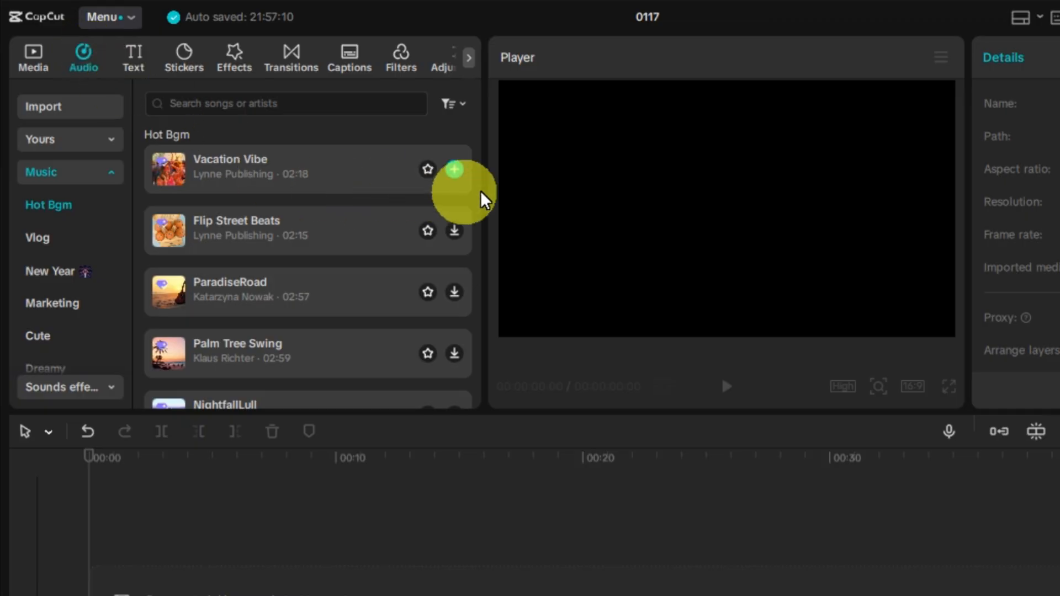
# Add the Vacation Vibe track to the timeline and auto-mark its beats with Beats 1
pyautogui.click(439, 160)
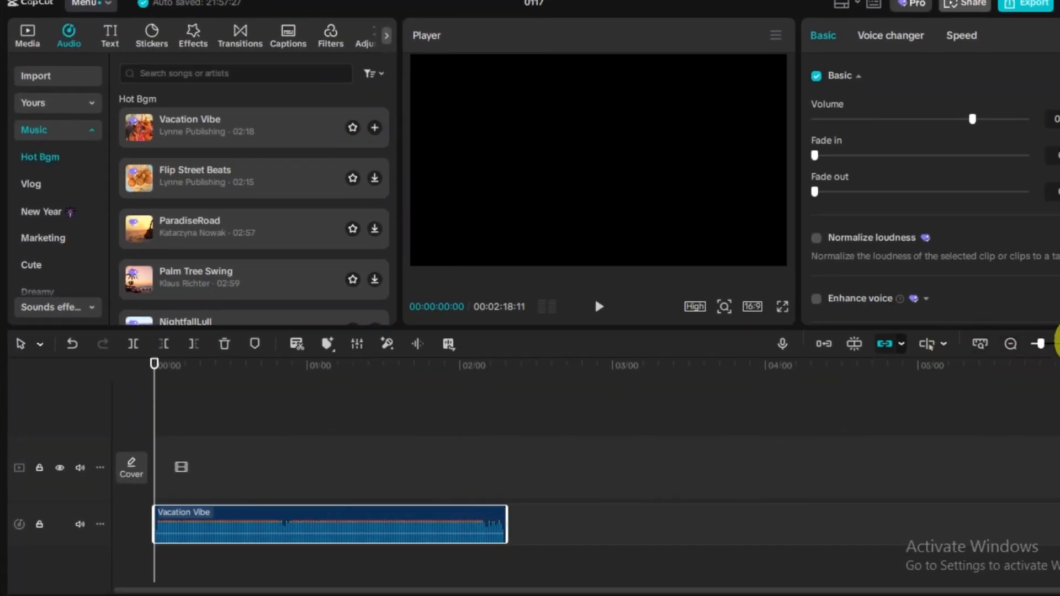
pyautogui.moveTo(1041, 344); pyautogui.dragTo(1053, 343)
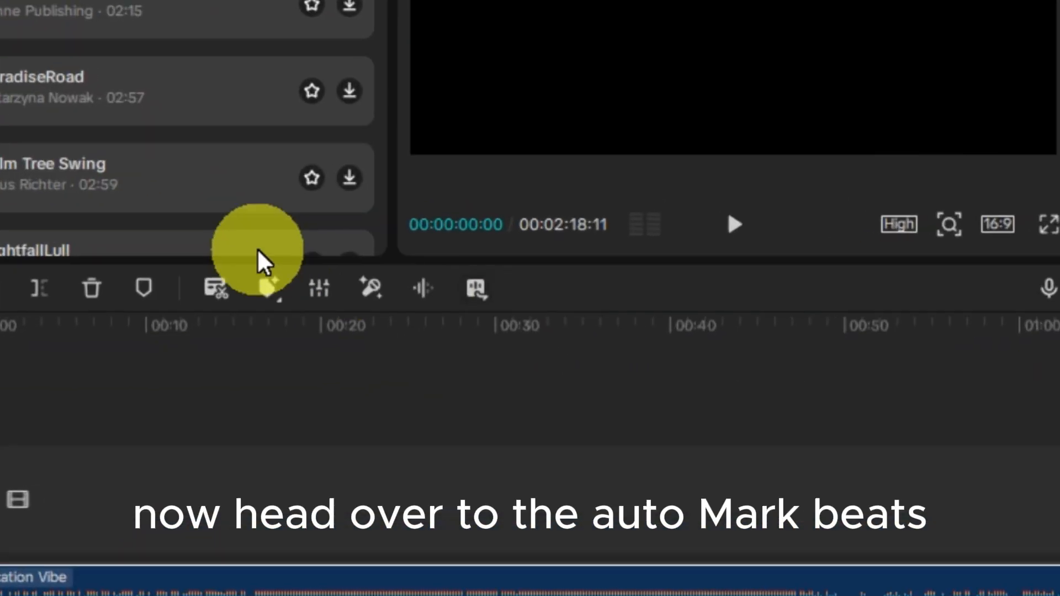
pyautogui.click(268, 287)
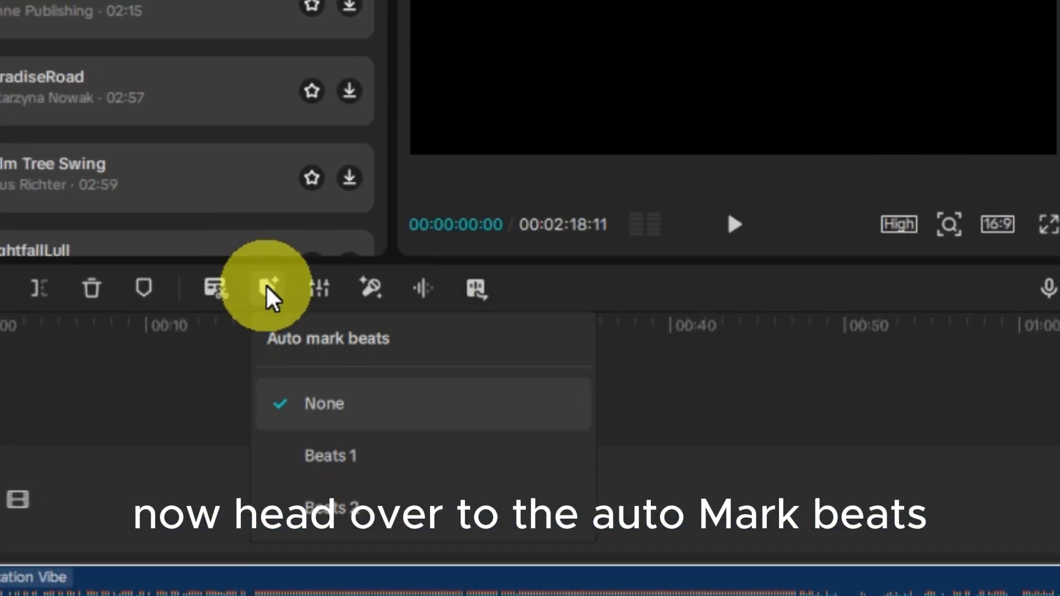
pyautogui.click(342, 455)
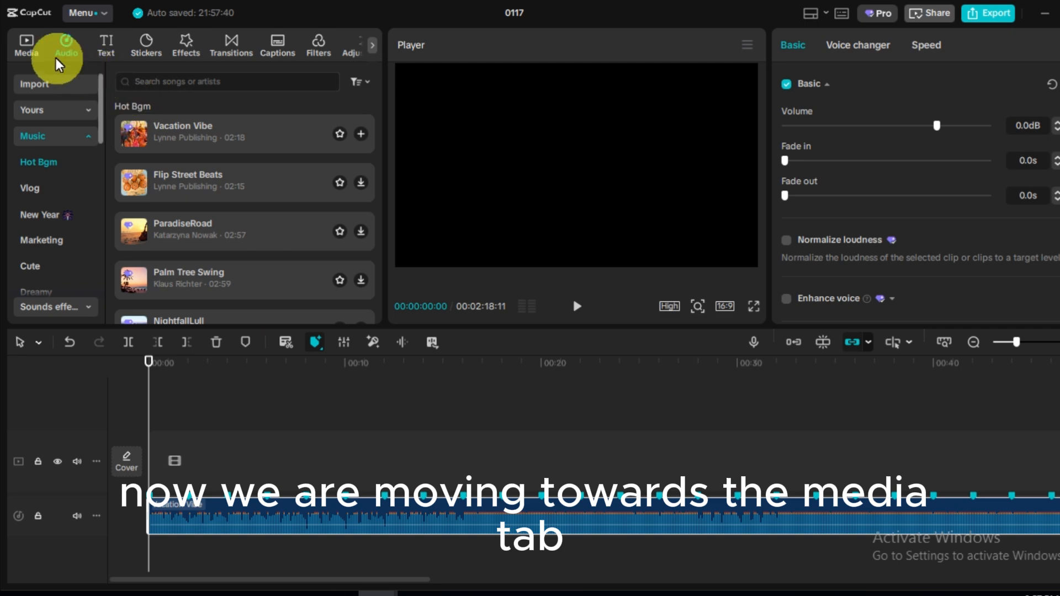
# Place the preview16 and Thyroid images on the timeline, trimming each clip to end on a beat marker
pyautogui.click(23, 46)
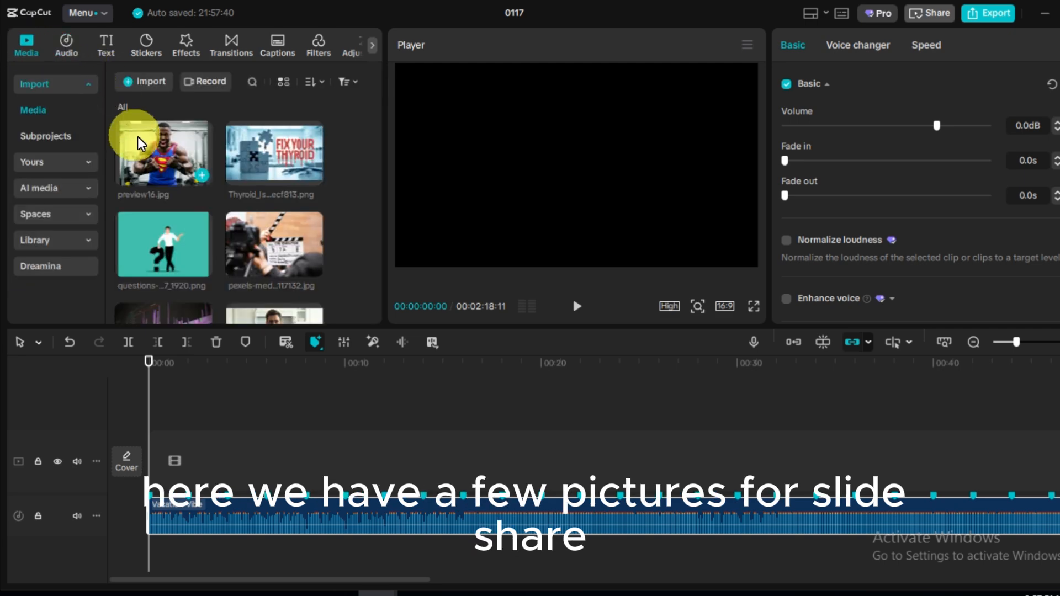
pyautogui.click(196, 174)
pyautogui.moveTo(249, 456); pyautogui.dragTo(187, 453)
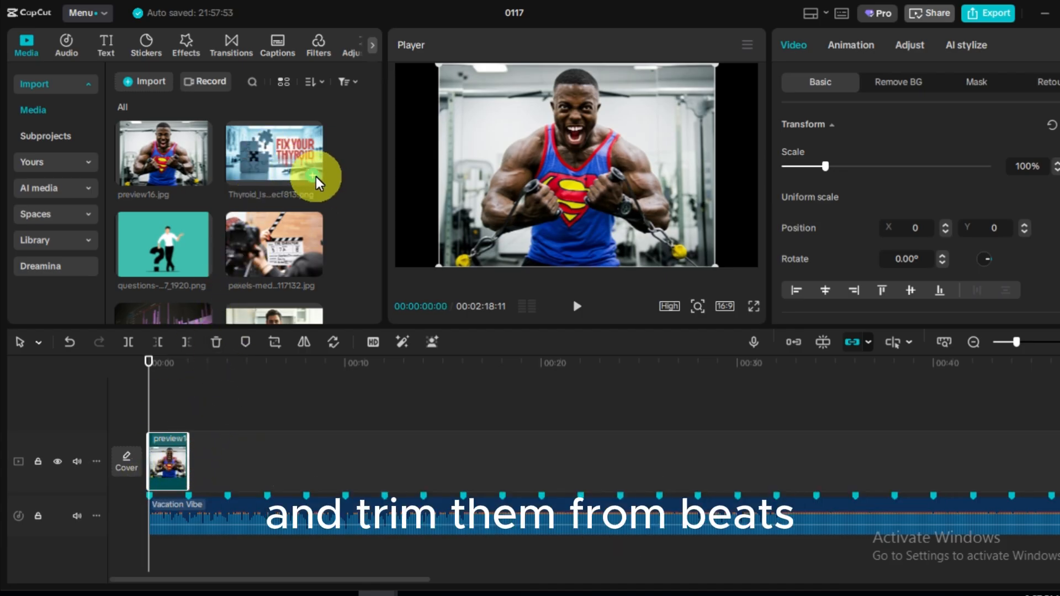
pyautogui.moveTo(318, 177); pyautogui.dragTo(226, 473)
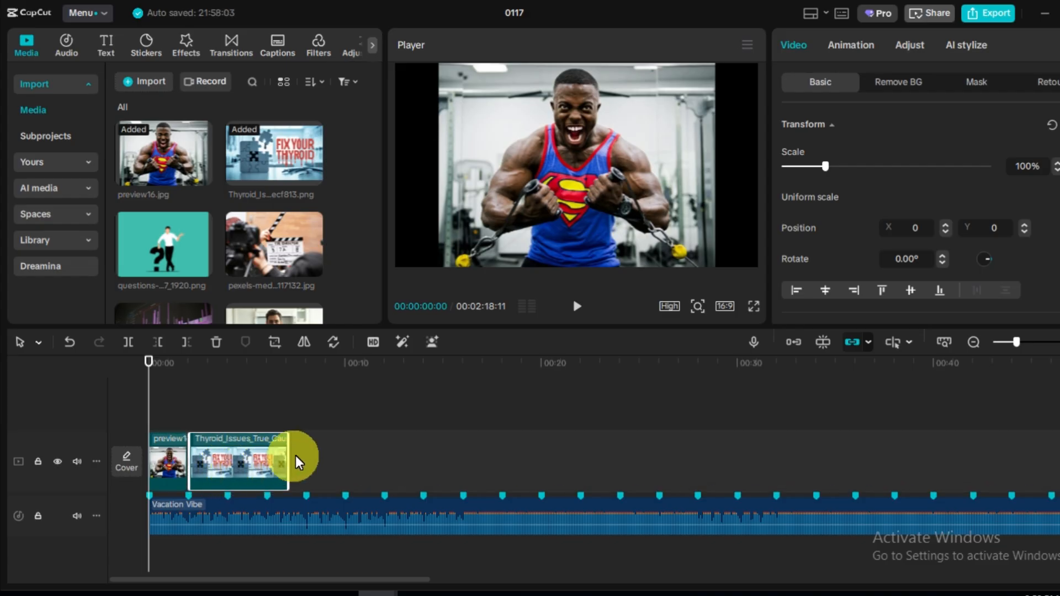
pyautogui.moveTo(292, 453); pyautogui.dragTo(224, 460)
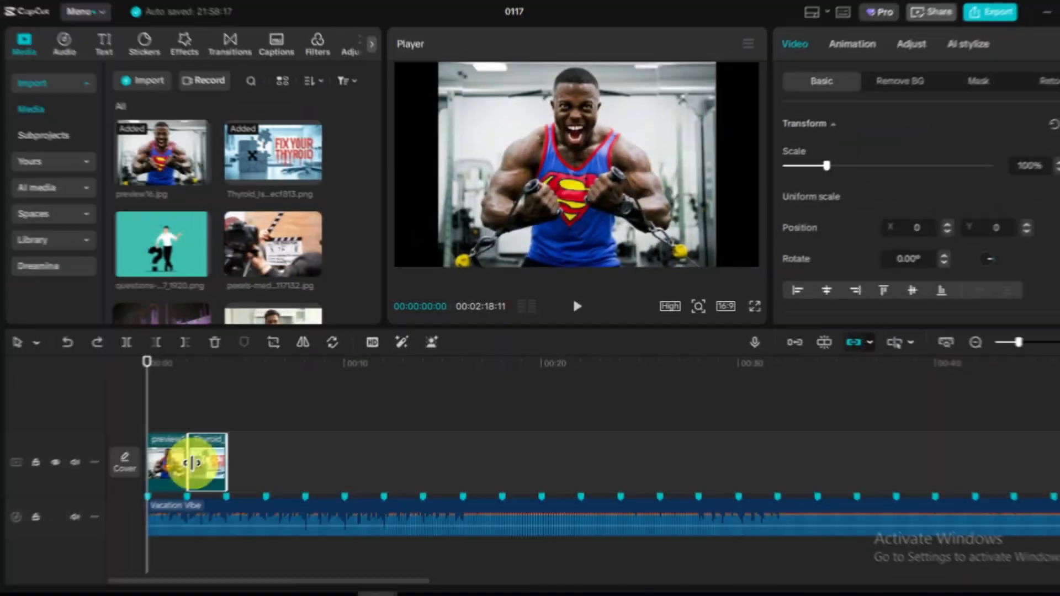
# Delete both image clips from the timeline
pyautogui.press('Delete')
pyautogui.click(162, 471)
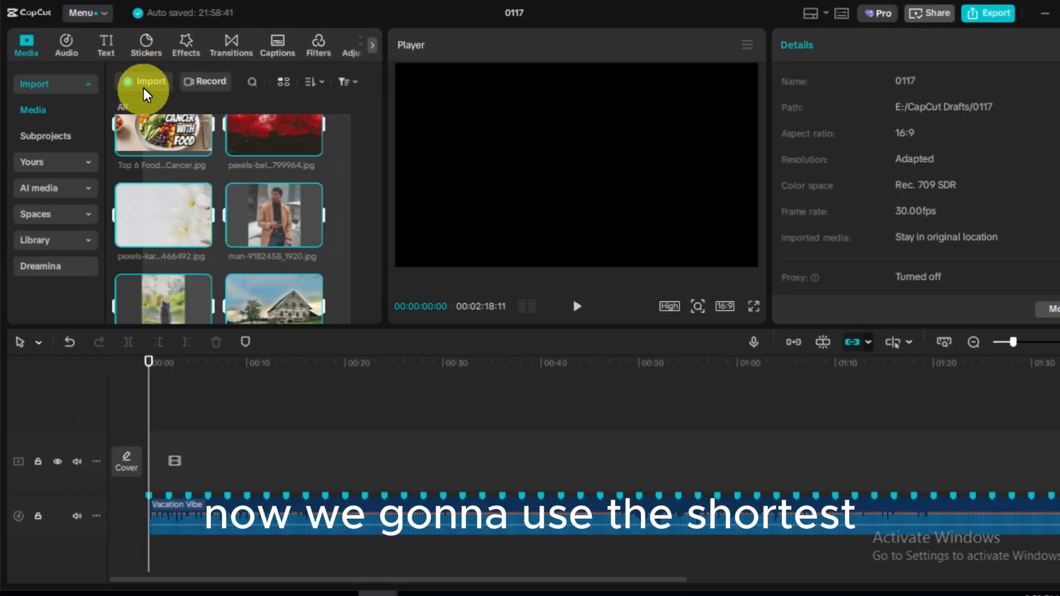
# Select all the media images and drop them onto the timeline above the music, aligned with the beat markers
pyautogui.moveTo(130, 71); pyautogui.dragTo(131, 71)
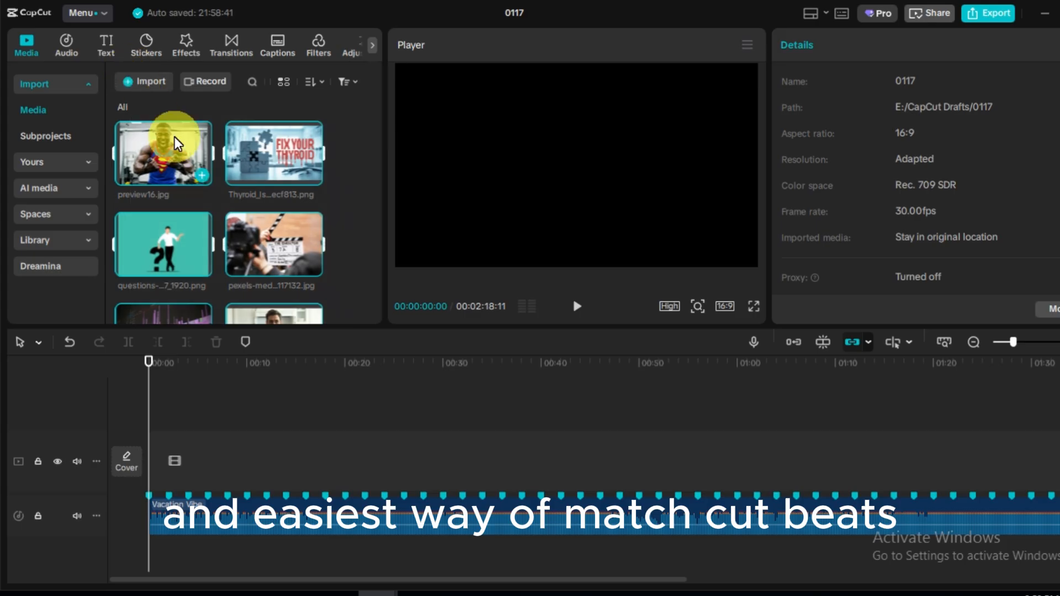
pyautogui.moveTo(171, 148); pyautogui.dragTo(298, 508)
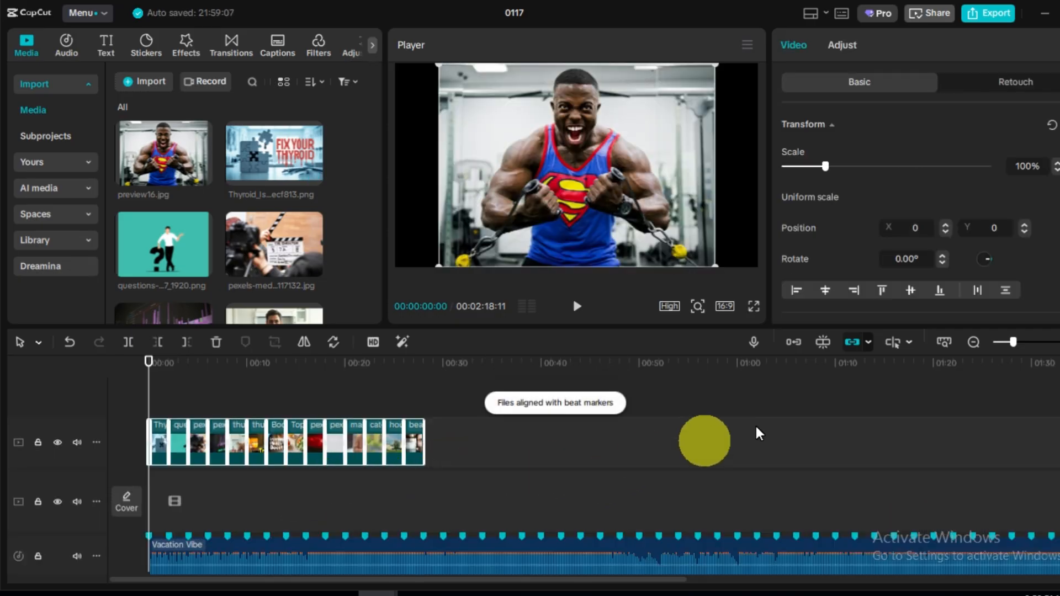
# Move the playhead across successive beat markers to examine where the image clips change
pyautogui.click(1059, 343)
pyautogui.click(1059, 343)
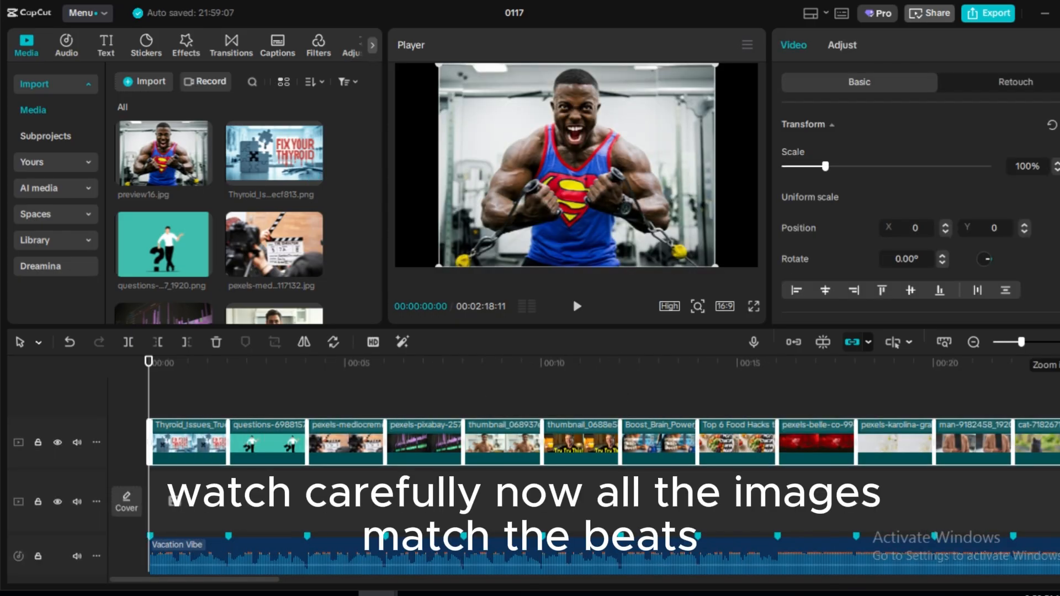
pyautogui.scroll(-1, 315, 497)
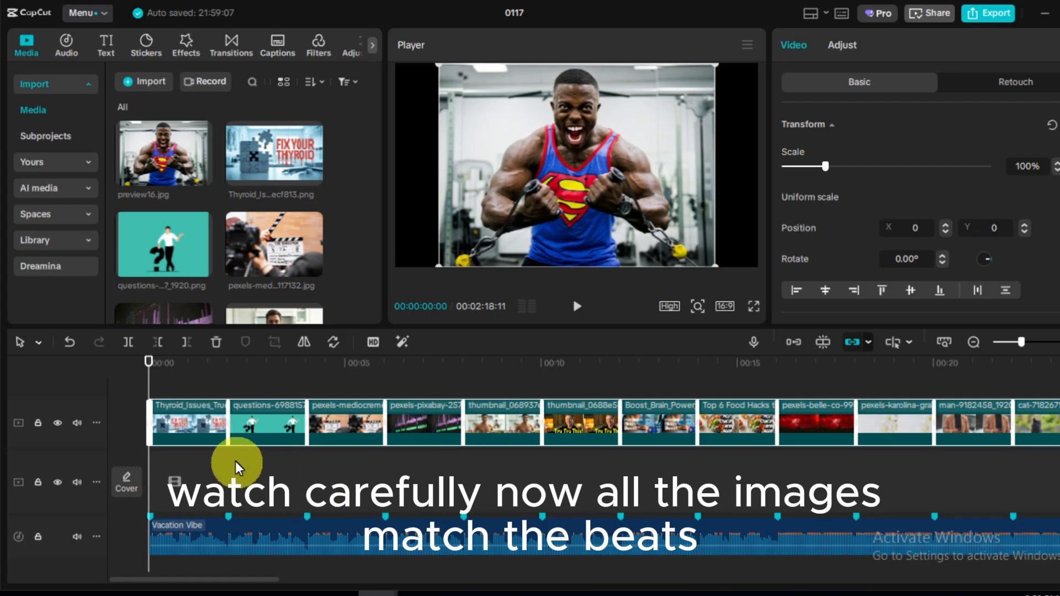
pyautogui.click(227, 365)
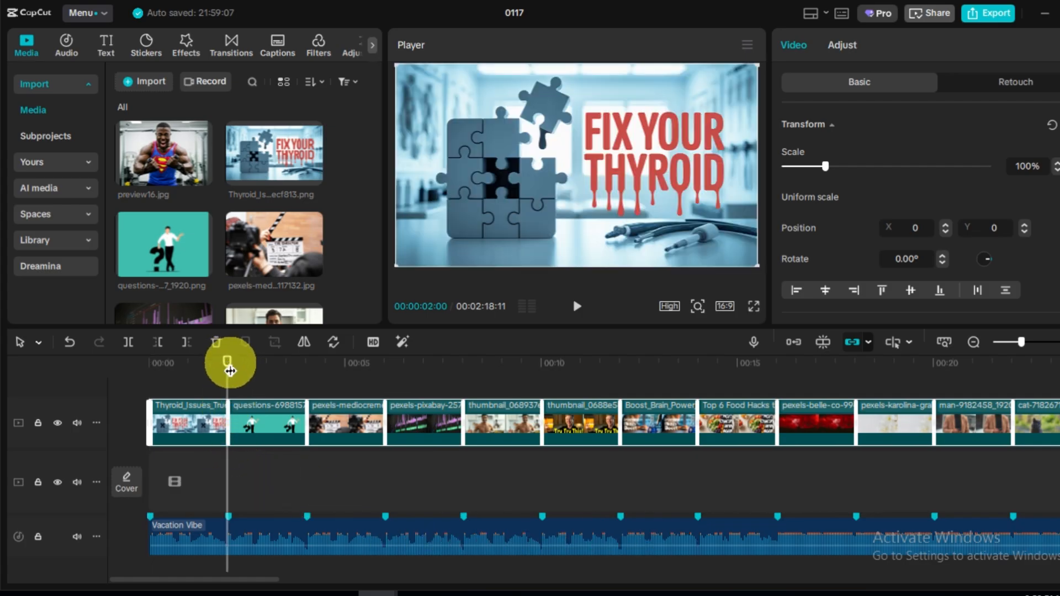
pyautogui.click(230, 371)
pyautogui.click(306, 365)
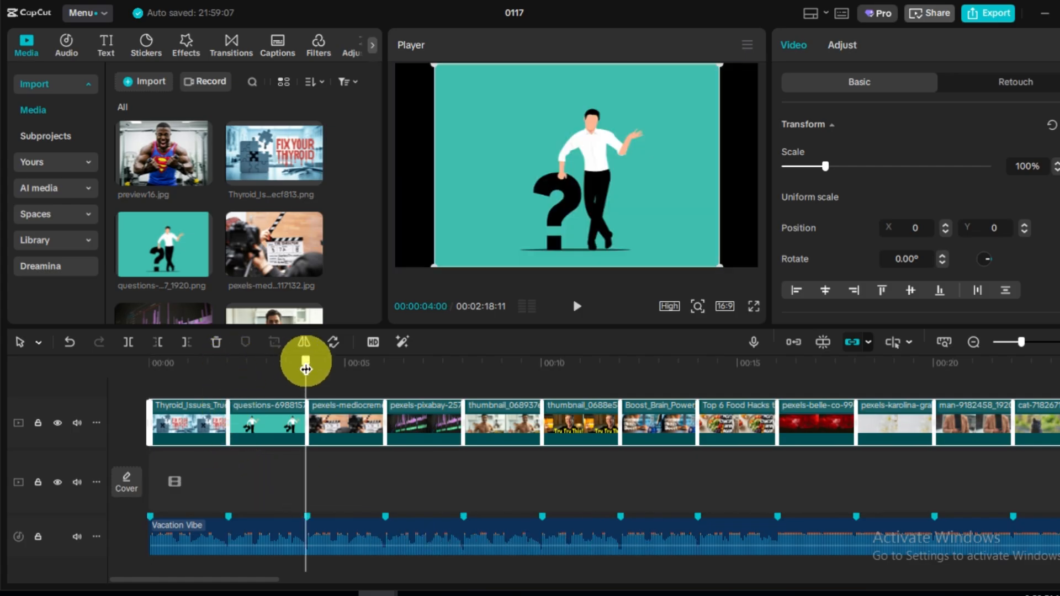
pyautogui.click(385, 367)
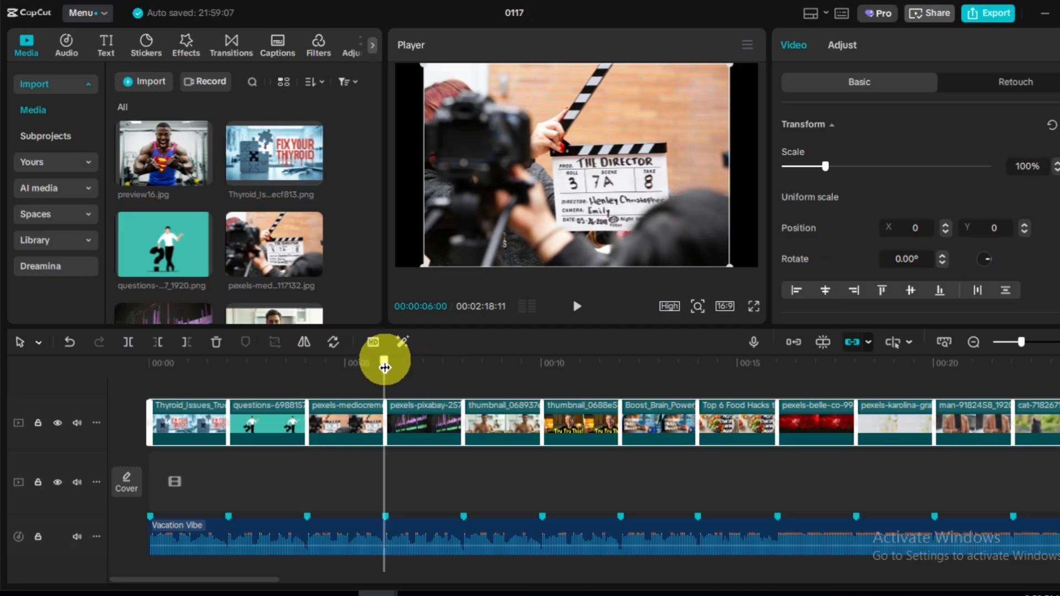
pyautogui.click(387, 364)
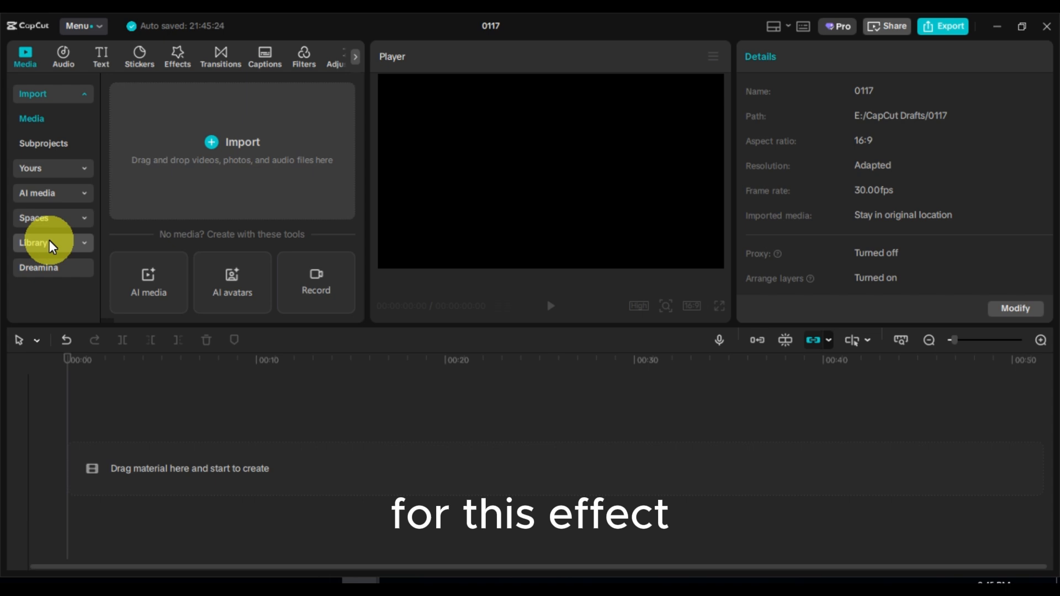
pyautogui.click(52, 246)
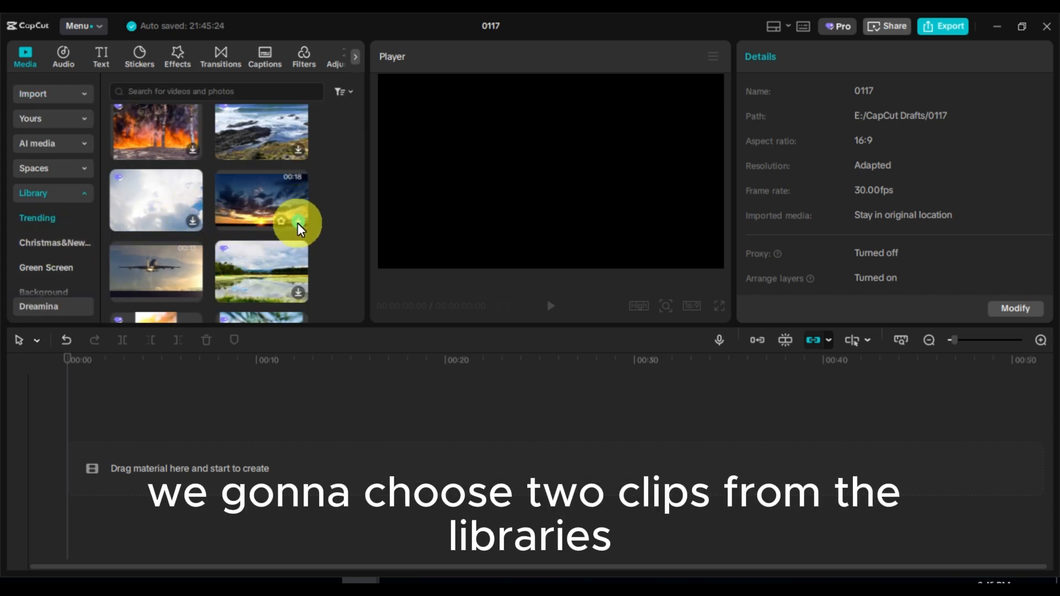
# Add the sunset sky and climbing airplane library clips to the timeline, trimming the sunset clip to the airplane clip's length
pyautogui.click(298, 221)
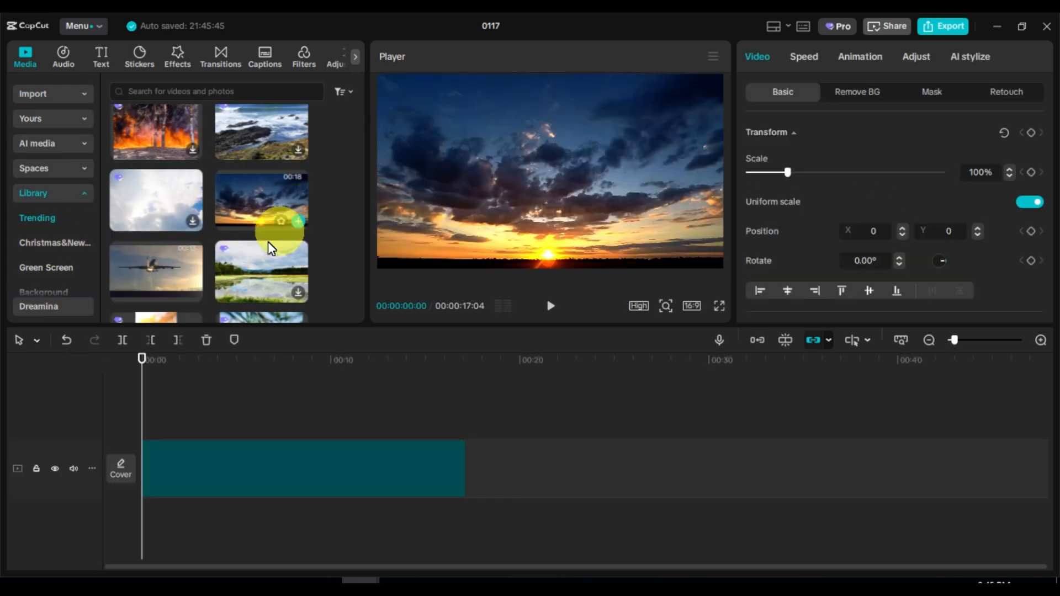
pyautogui.click(192, 291)
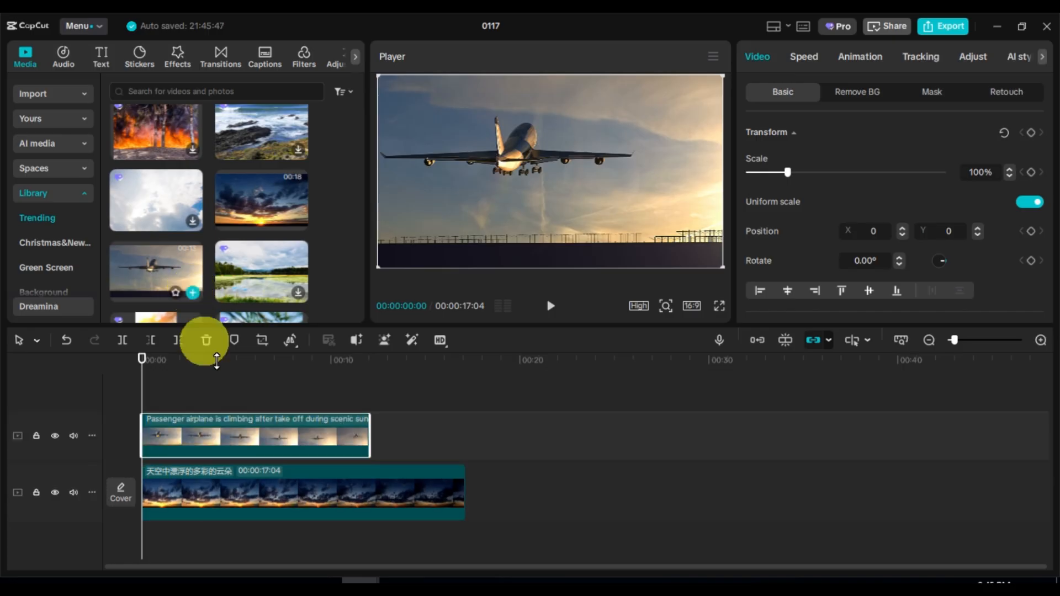
pyautogui.click(425, 492)
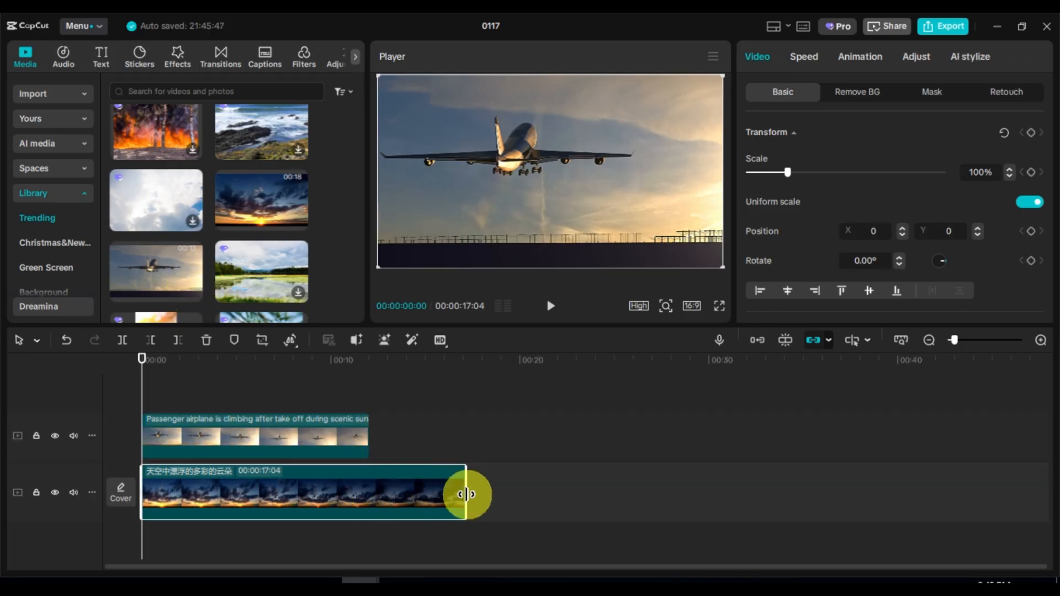
pyautogui.moveTo(467, 494); pyautogui.dragTo(365, 473)
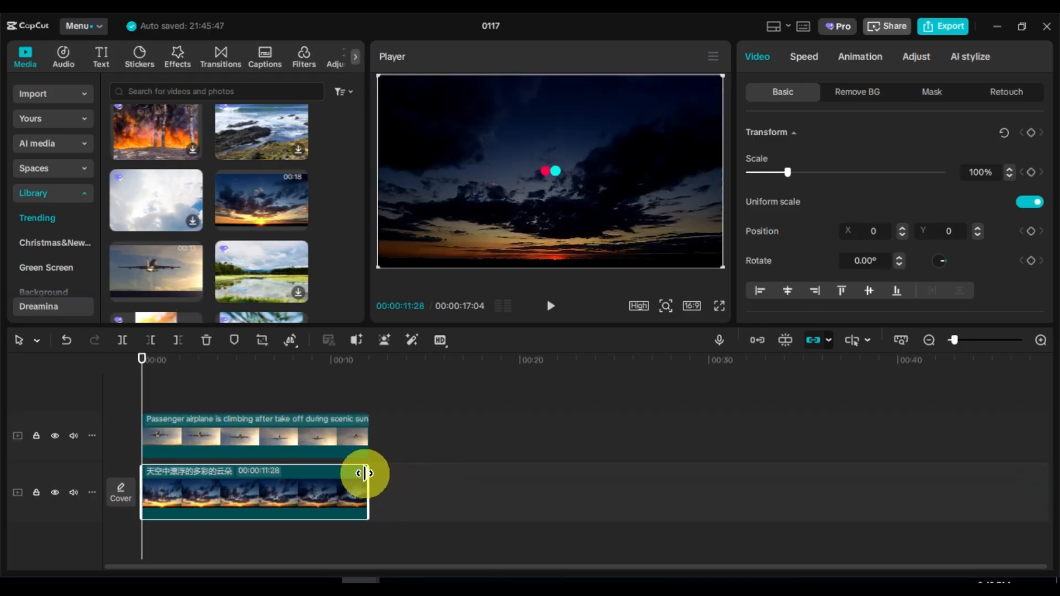
# Set the upper airplane clip's opacity to 40% and play back the double exposure
pyautogui.click(206, 442)
pyautogui.scroll(-3, 883, 161)
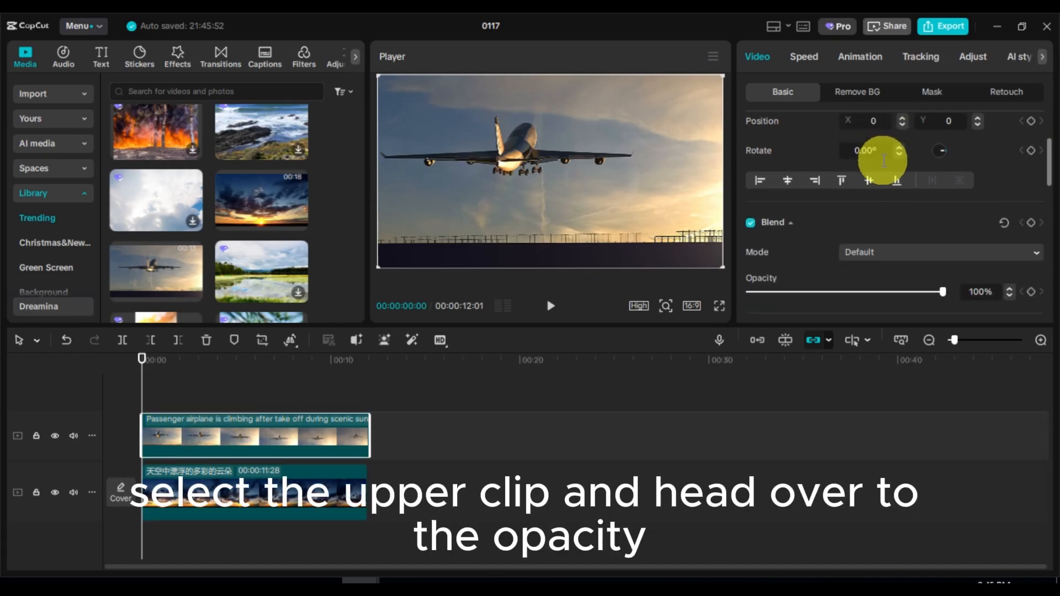
pyautogui.scroll(-2, 883, 161)
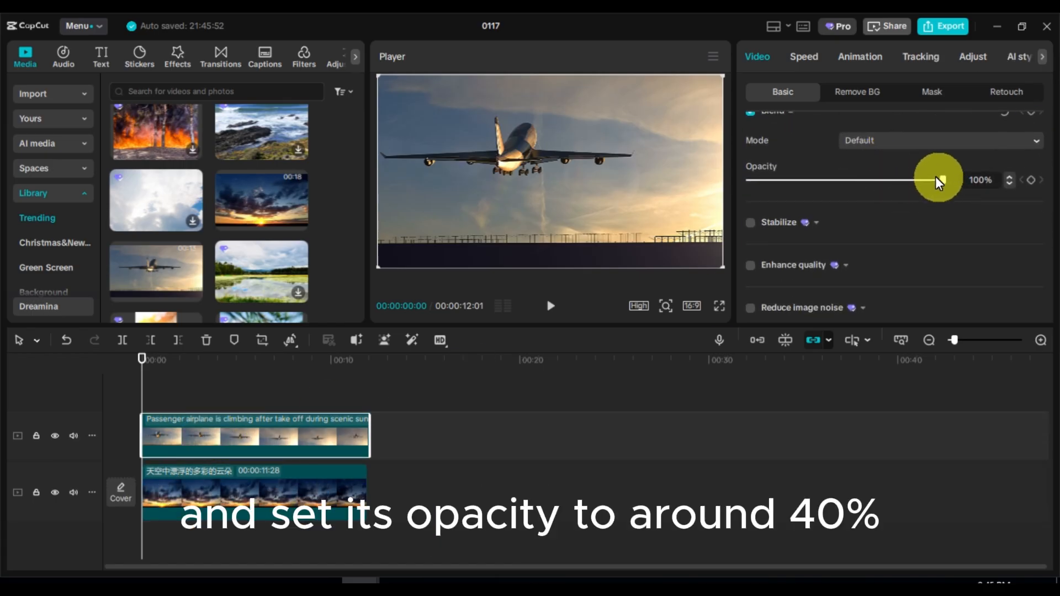
pyautogui.moveTo(939, 182); pyautogui.dragTo(838, 182)
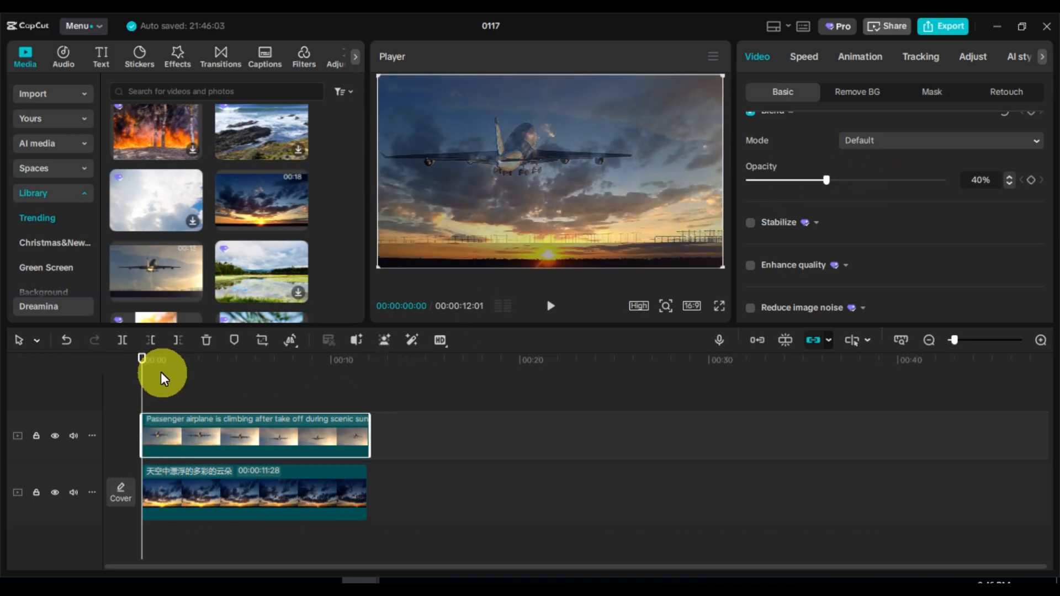
pyautogui.press('space')
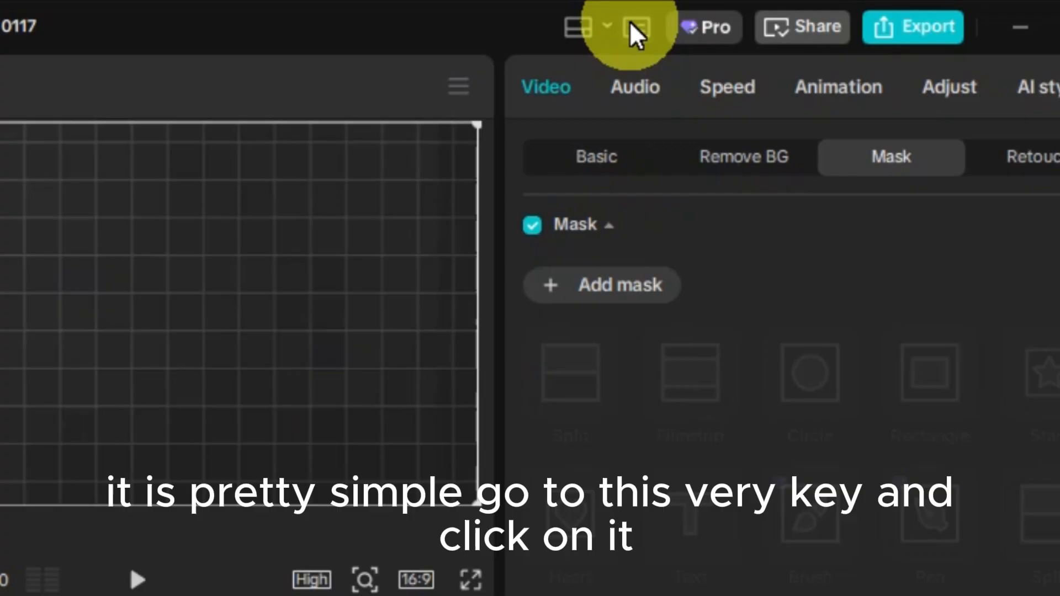
# Open the Shortcuts dialog and browse the shortcut lists in each tab
pyautogui.click(635, 27)
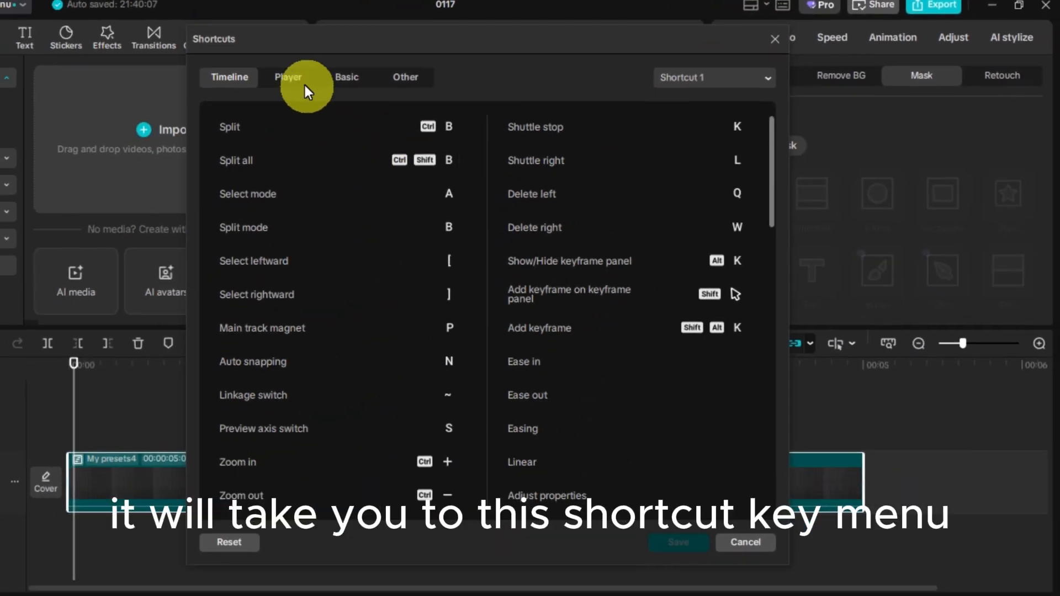
pyautogui.click(296, 79)
pyautogui.click(347, 78)
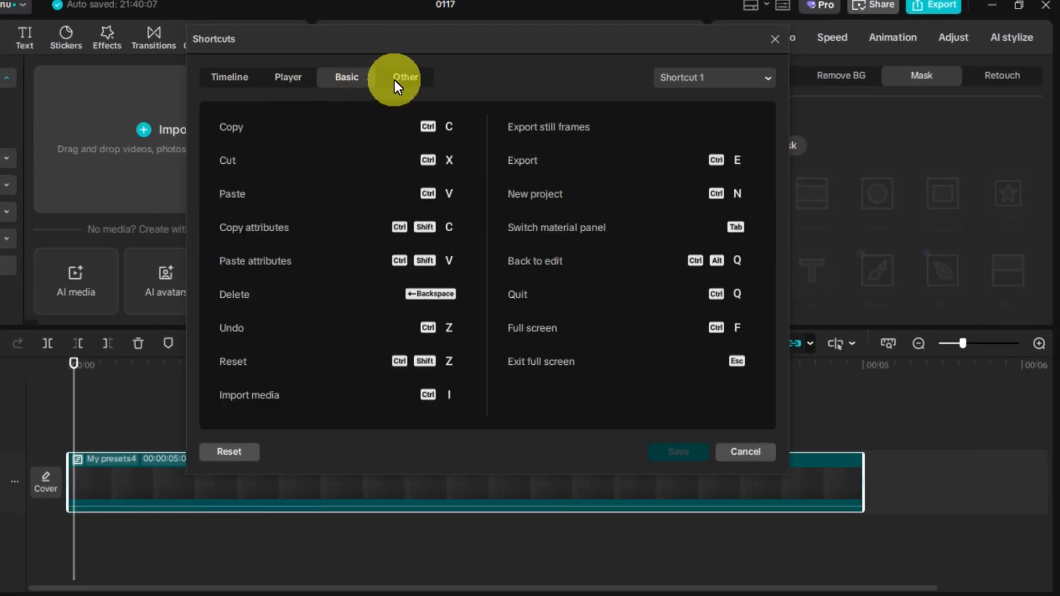
pyautogui.click(394, 81)
pyautogui.click(346, 72)
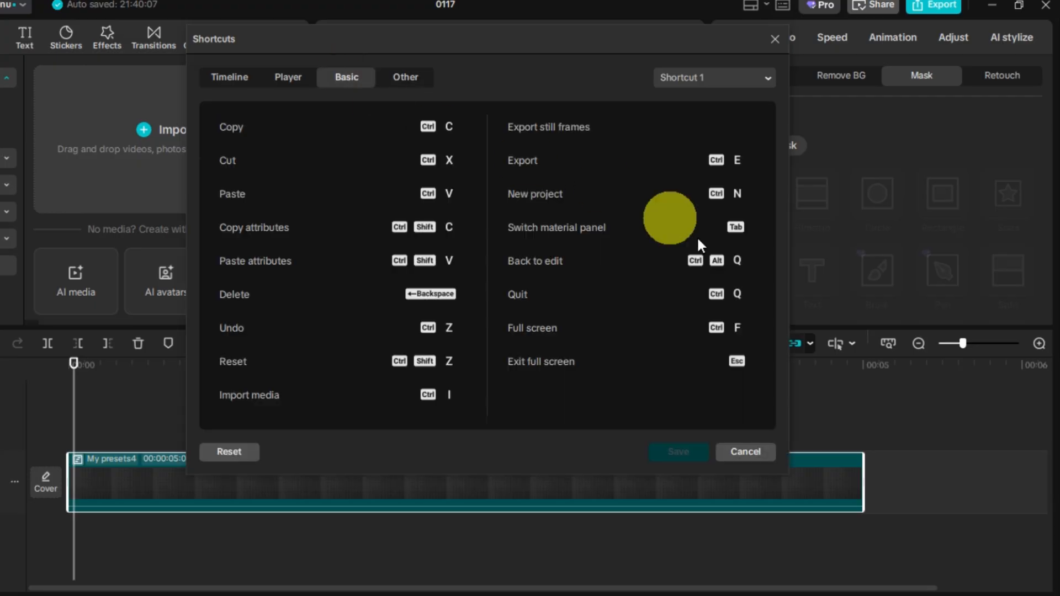
pyautogui.click(240, 81)
pyautogui.scroll(-1, 630, 347)
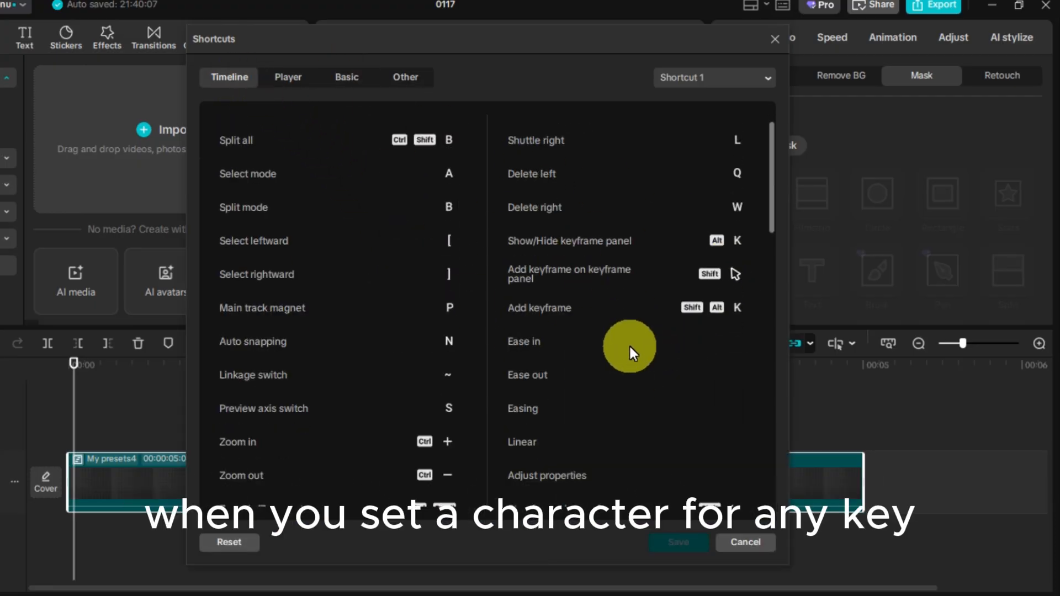
pyautogui.scroll(-5, 631, 346)
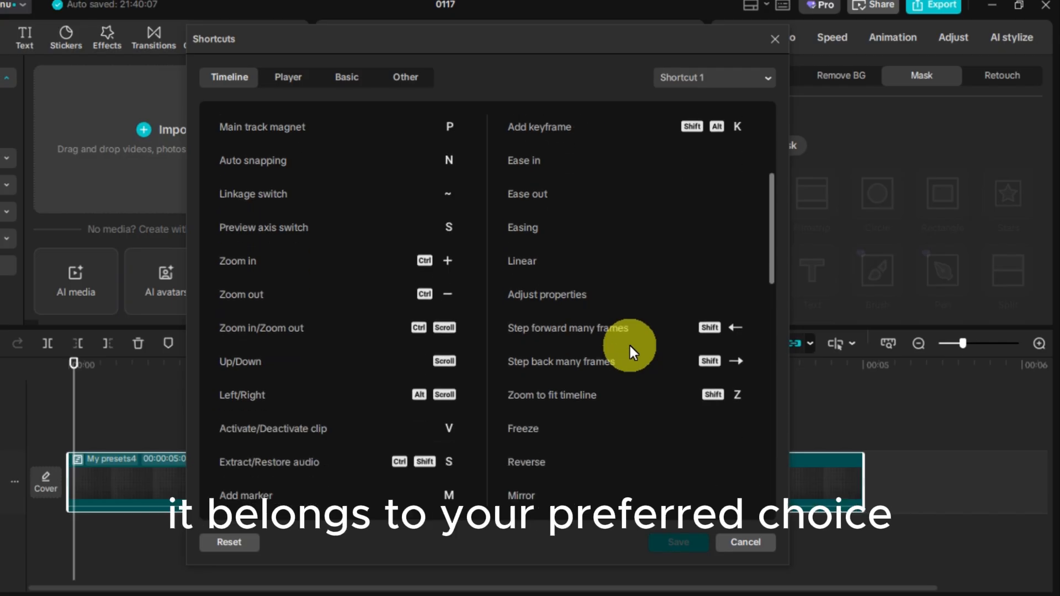
pyautogui.scroll(-5, 630, 347)
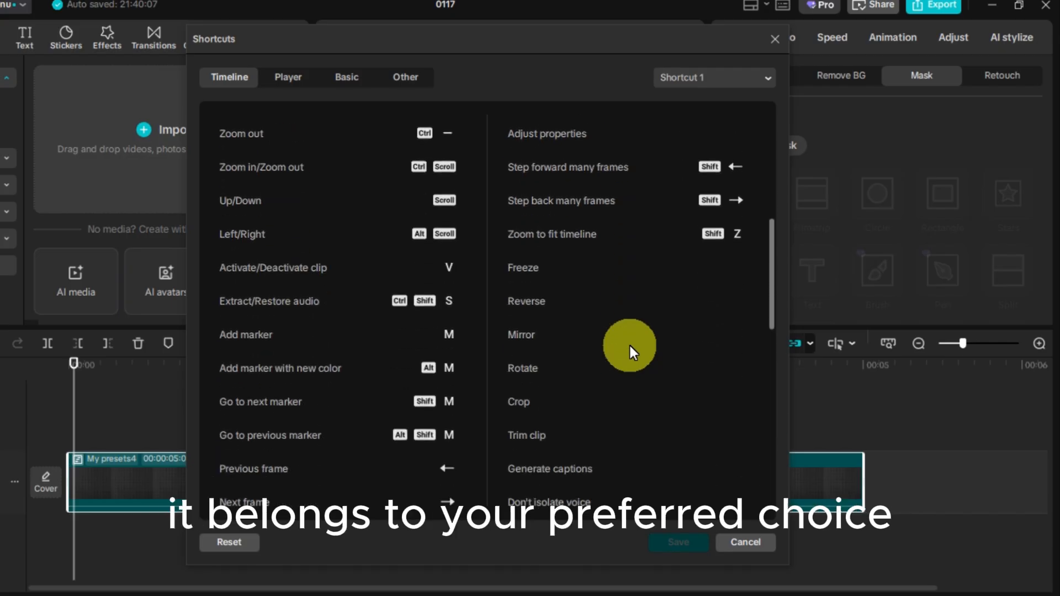
pyautogui.scroll(-3, 630, 347)
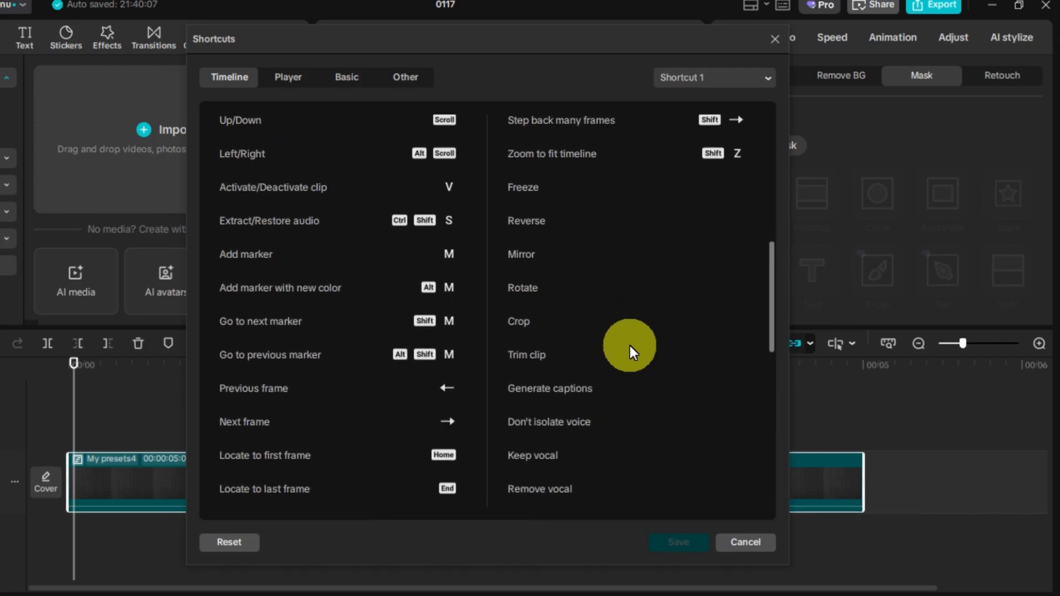
pyautogui.scroll(-5, 628, 344)
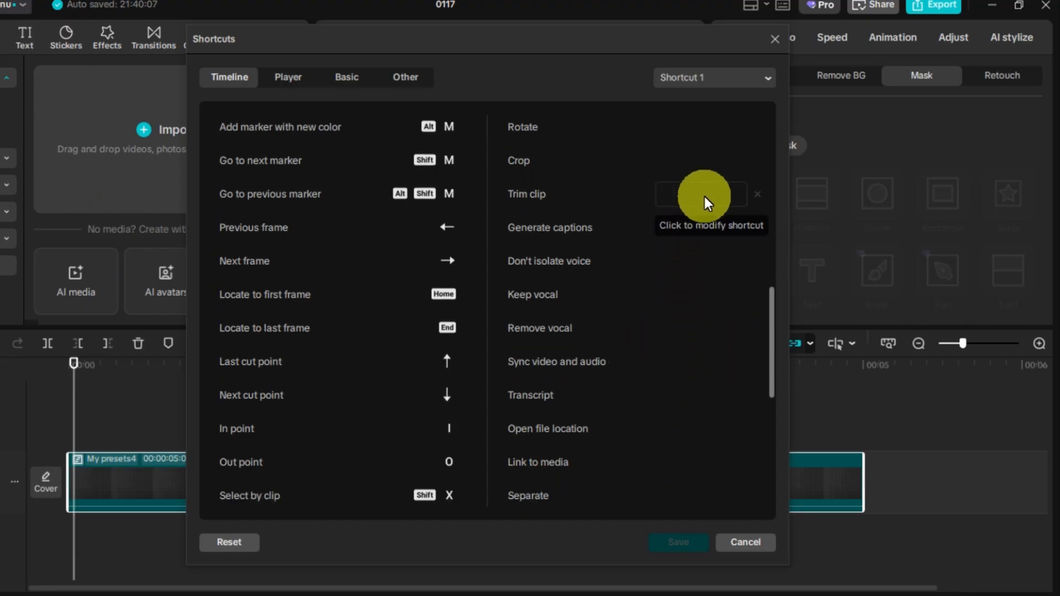
# Assign X as the keyboard shortcut for Trim clip and save the shortcut changes
pyautogui.click(705, 197)
pyautogui.press('x')
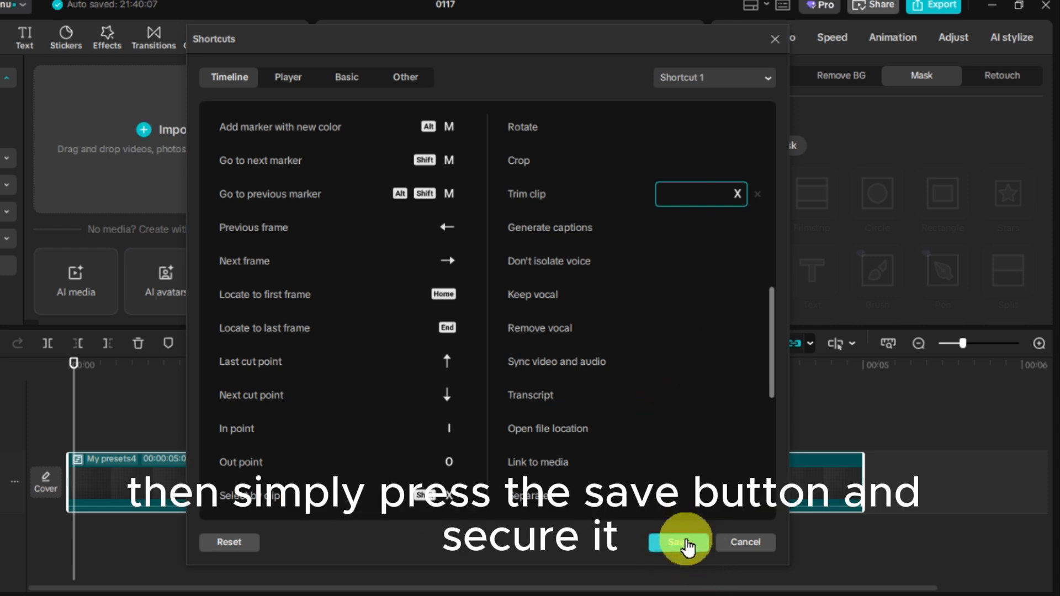
pyautogui.click(756, 544)
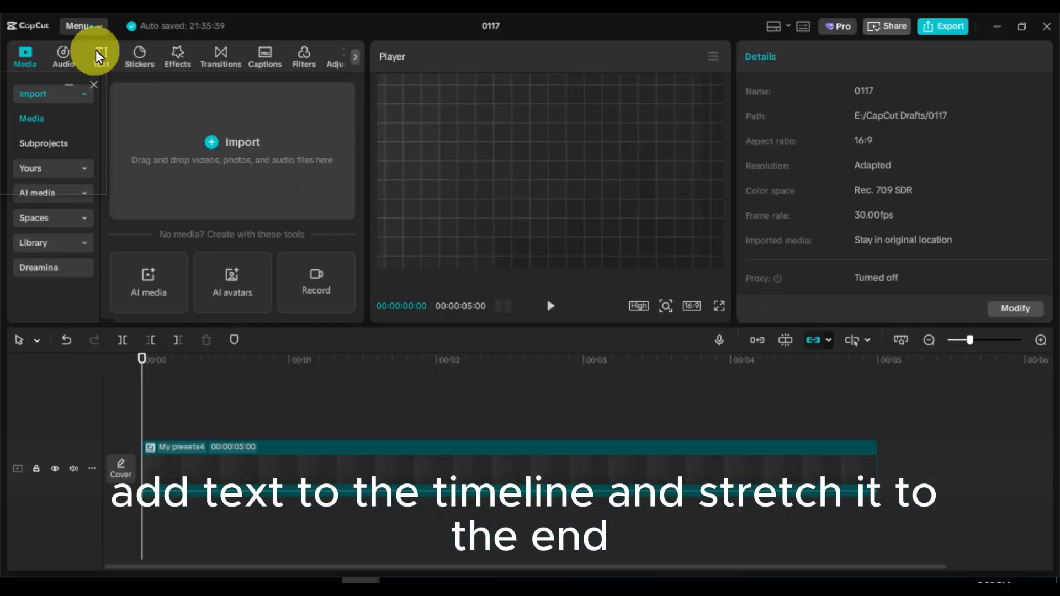
# Add a Default text clip to the timeline and stretch it to end near the background clip's end
pyautogui.click(100, 54)
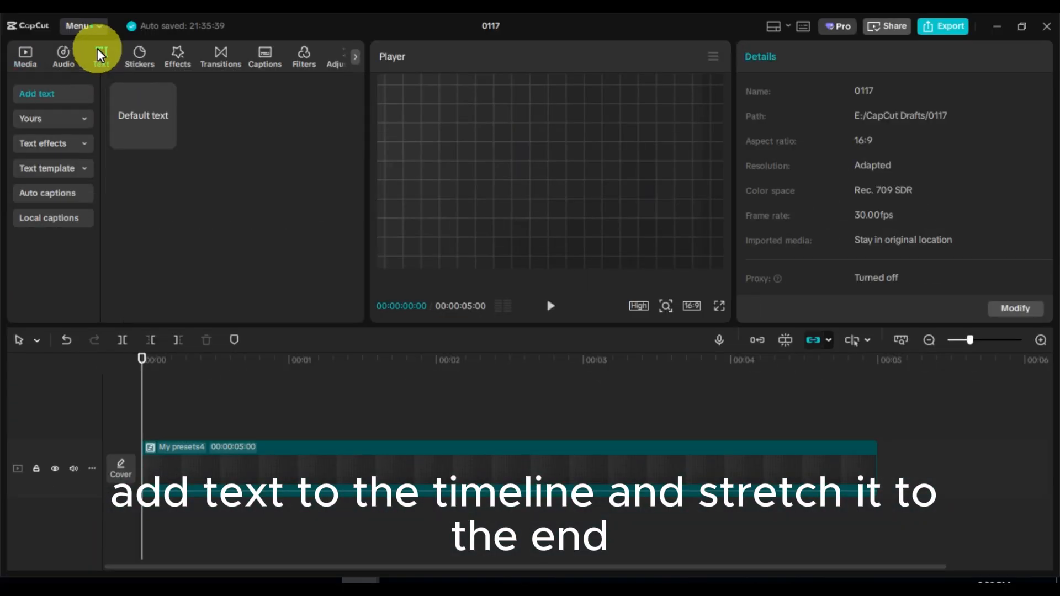
pyautogui.click(167, 139)
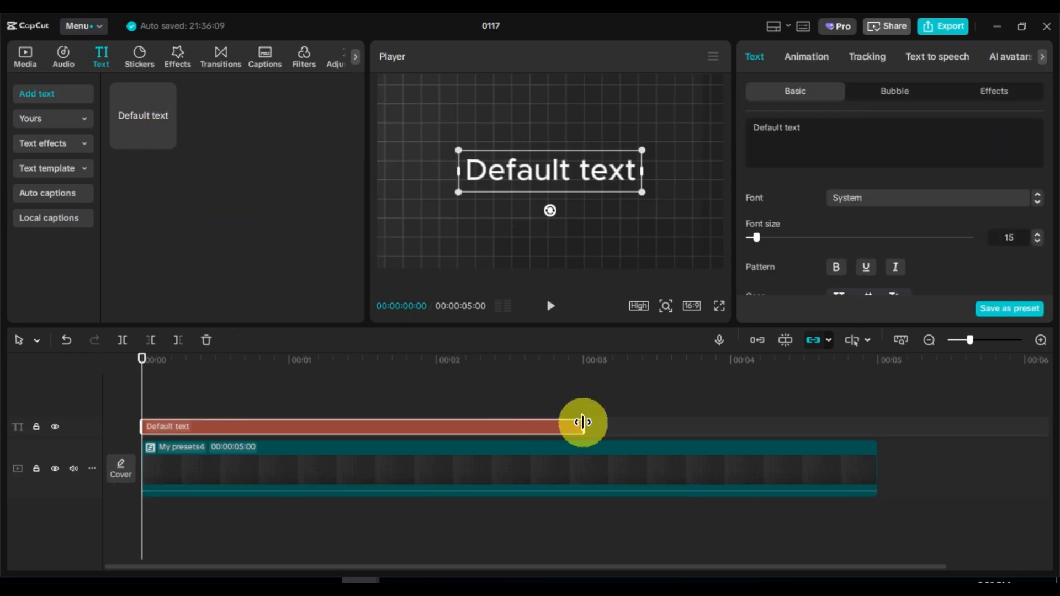
pyautogui.moveTo(584, 422); pyautogui.dragTo(835, 424)
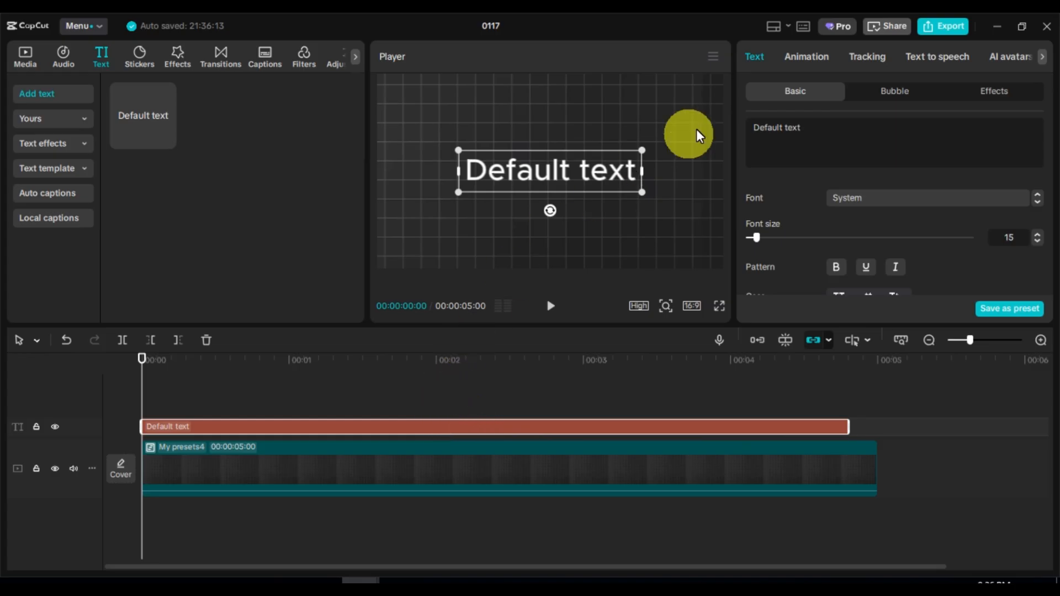
# Replace the default text with the pasted list of month names and move the list down in the preview
pyautogui.moveTo(811, 131); pyautogui.dragTo(725, 124)
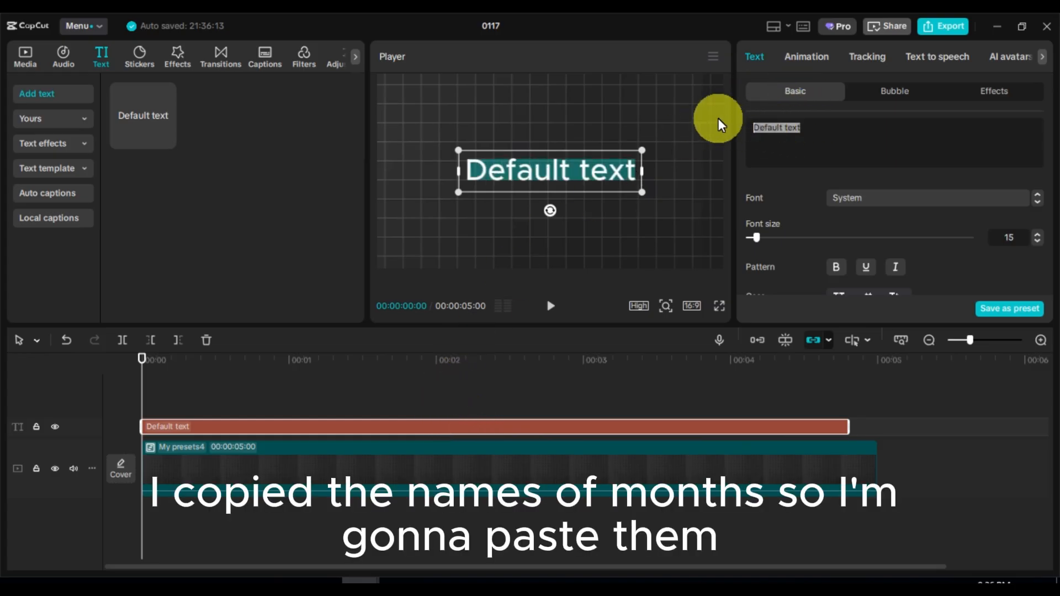
pyautogui.write('January February March April May June July August September October November December')
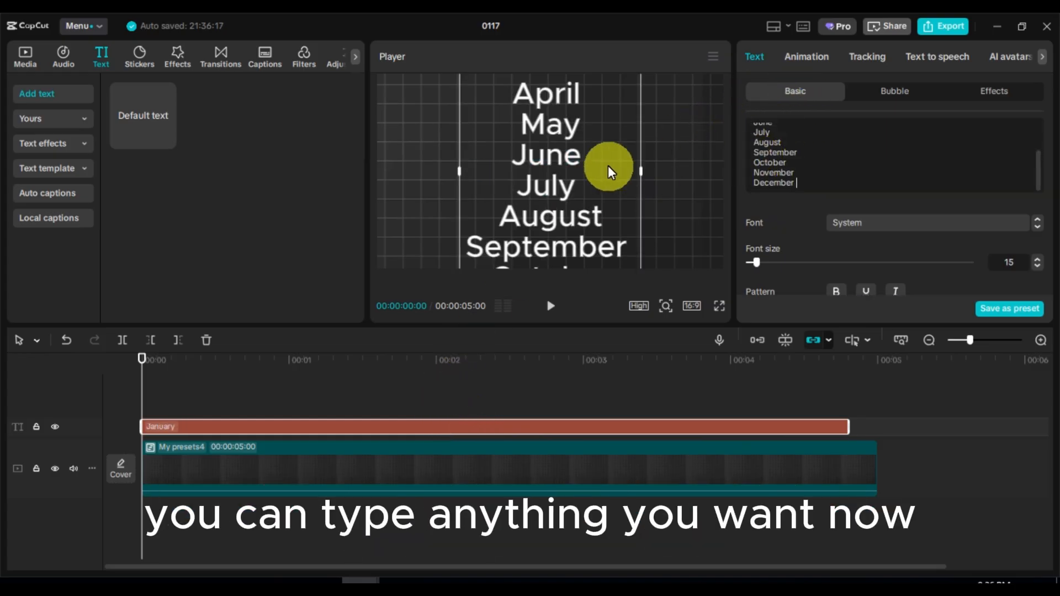
pyautogui.moveTo(544, 149); pyautogui.dragTo(545, 331)
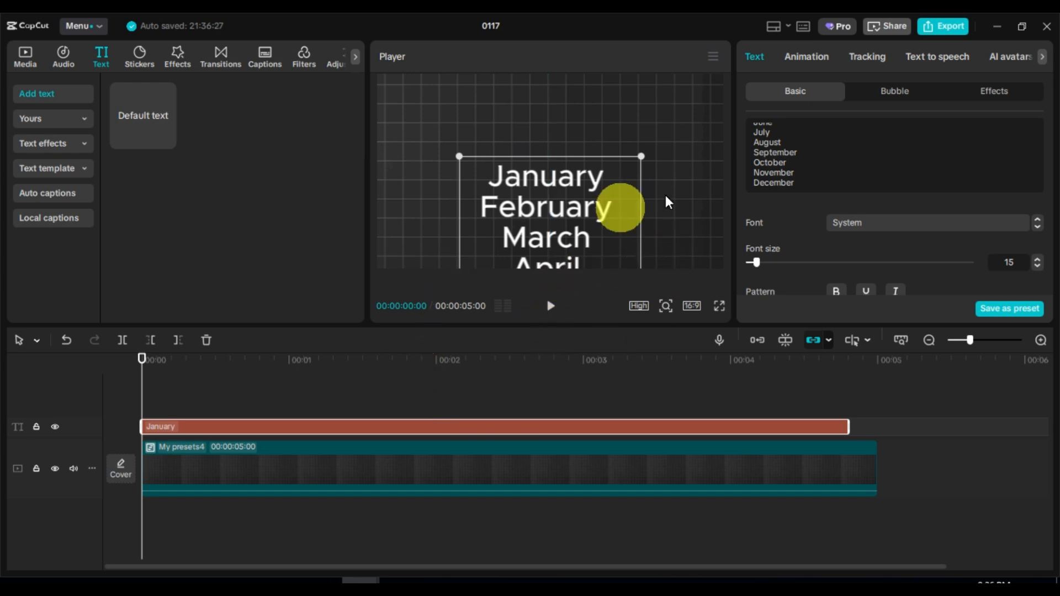
# At the text clip's final frame, move the month list upward so December sits centered, keyframing its position
pyautogui.scroll(-5, 955, 214)
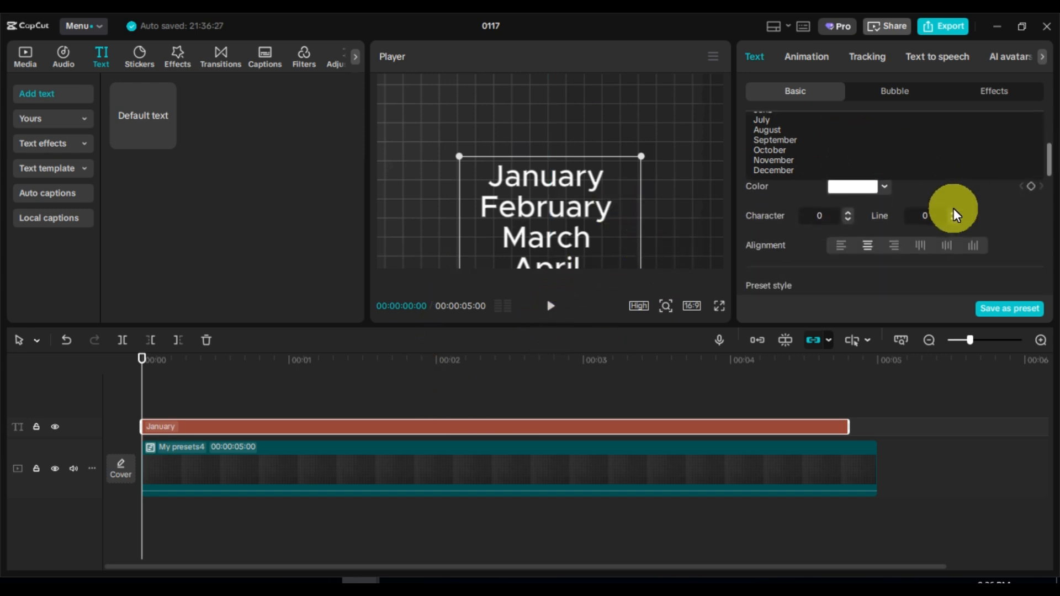
pyautogui.scroll(-2, 955, 213)
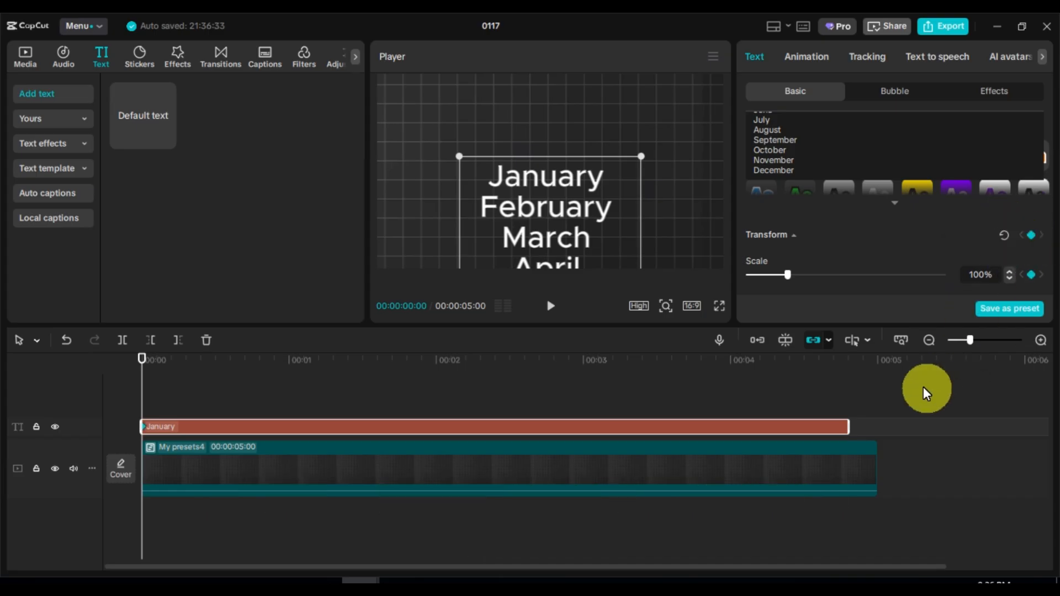
pyautogui.click(850, 368)
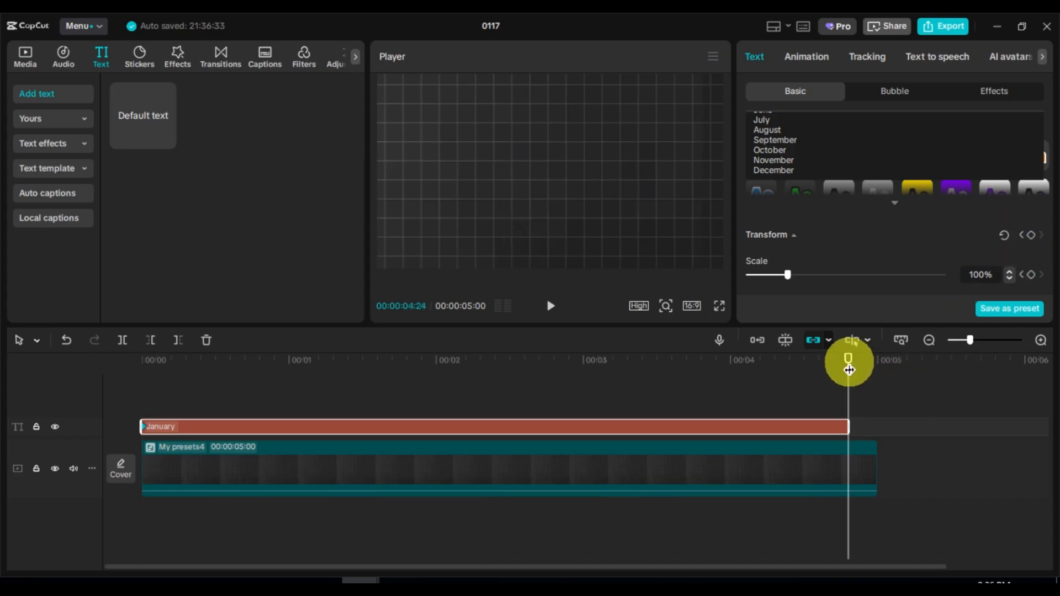
pyautogui.press('Left')
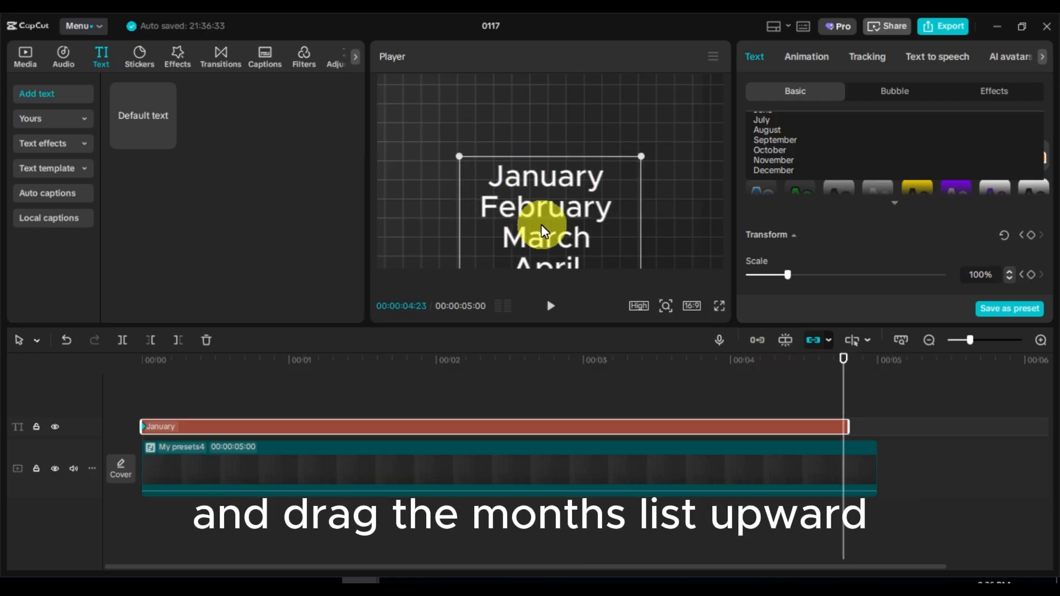
pyautogui.moveTo(540, 230); pyautogui.dragTo(556, 19)
pyautogui.moveTo(577, 223); pyautogui.dragTo(570, 102)
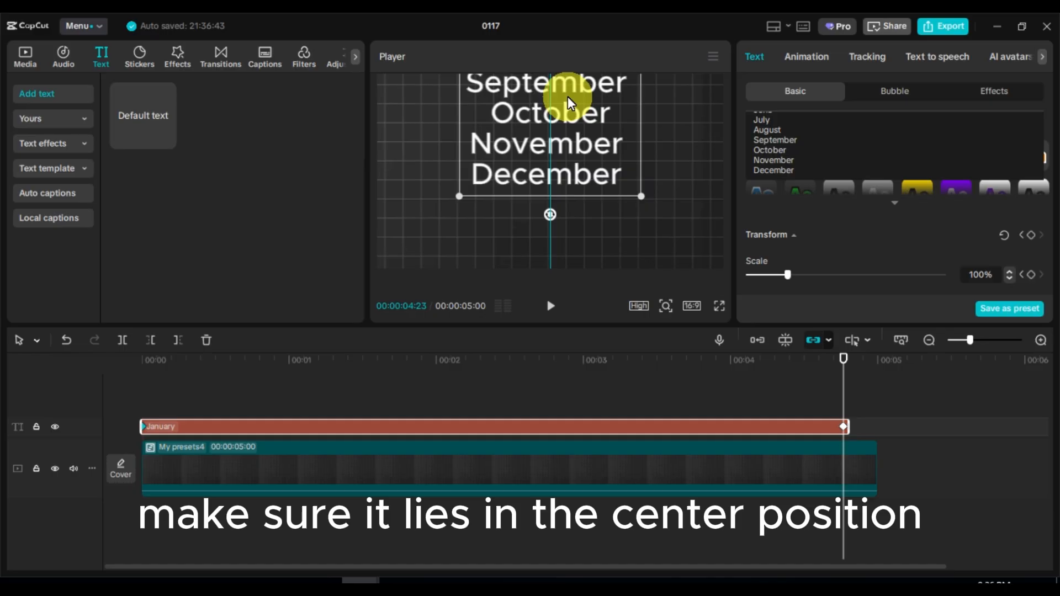
pyautogui.moveTo(570, 102); pyautogui.dragTo(570, 102)
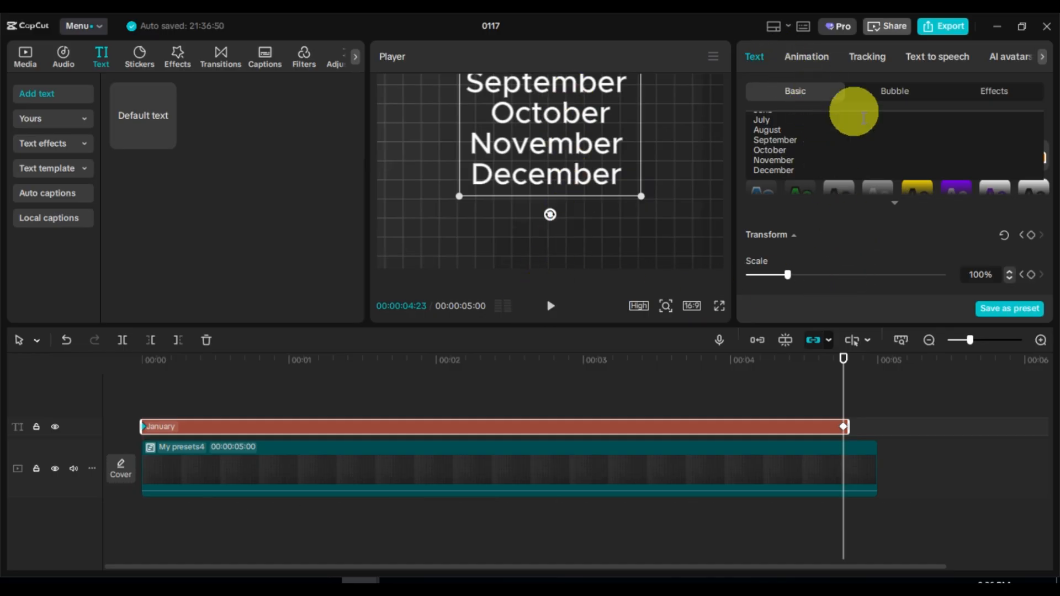
pyautogui.scroll(-3, 893, 202)
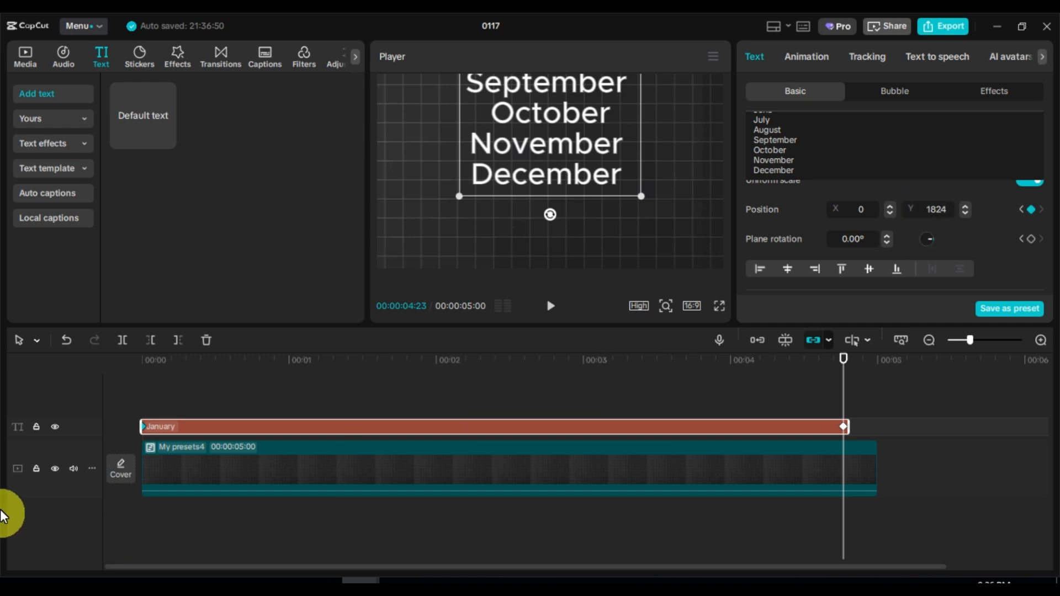
# Play the rolling month list from the start to check the movement
pyautogui.moveTo(147, 366); pyautogui.dragTo(142, 367)
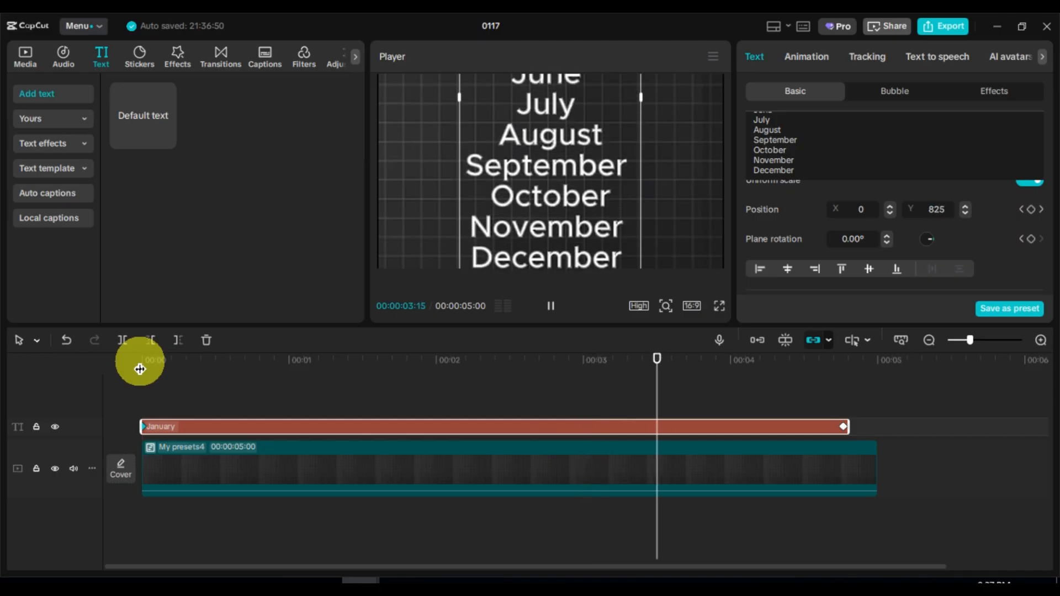
pyautogui.press('space')
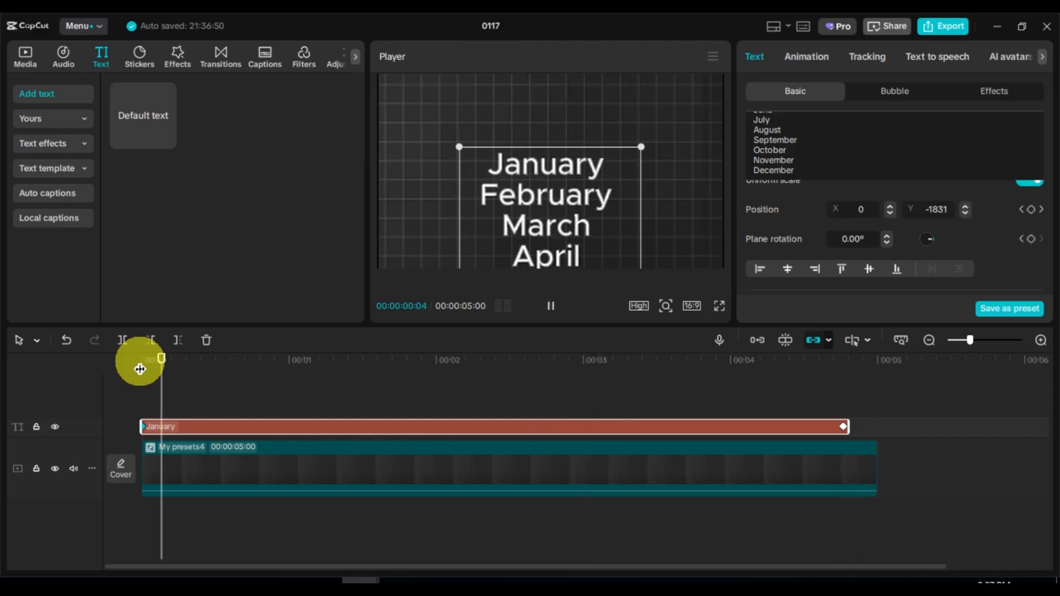
pyautogui.press('space')
# Apply the Ease preset curve to the ending position keyframe of the text clip
pyautogui.click(850, 367)
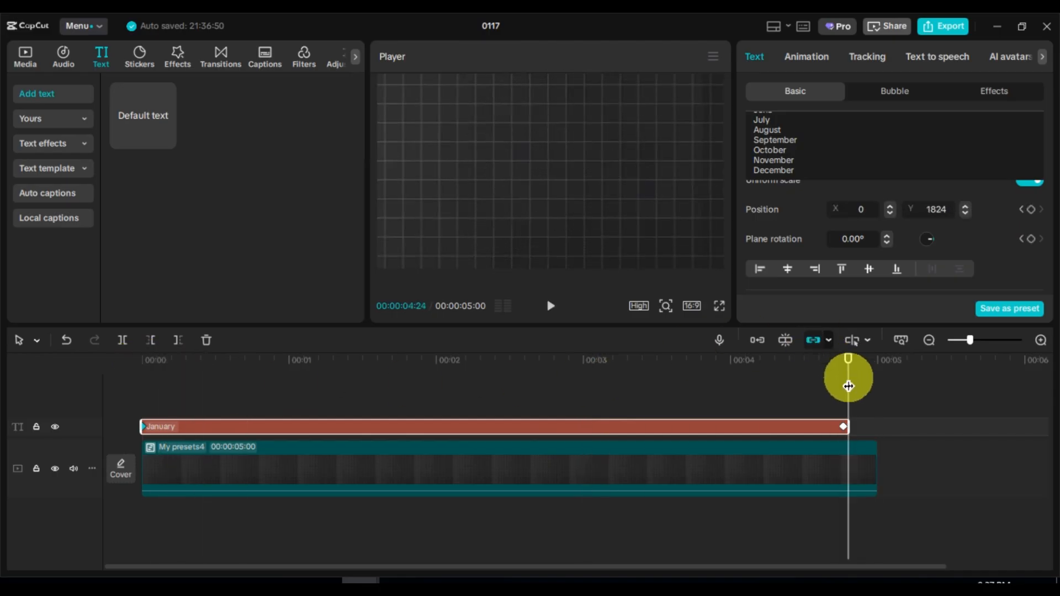
pyautogui.rightClick(843, 426)
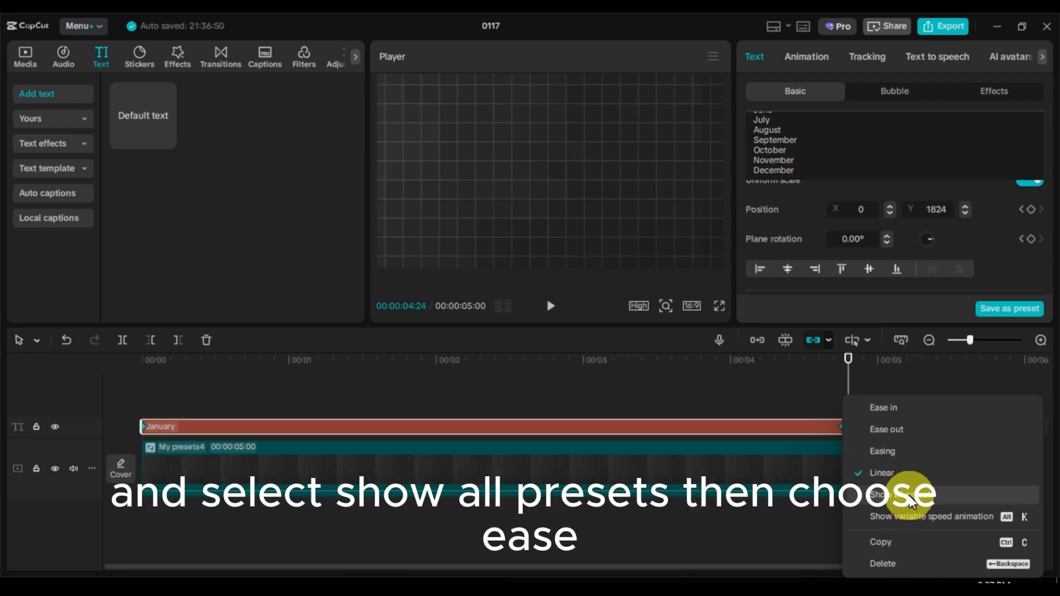
pyautogui.click(898, 494)
pyautogui.click(808, 475)
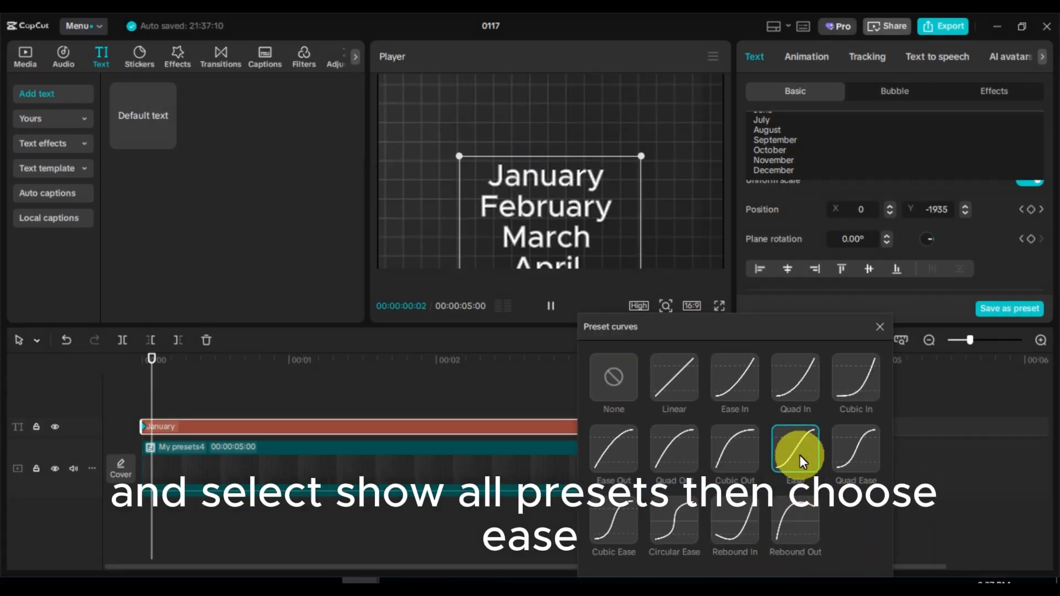
pyautogui.click(880, 327)
# Play back the eased rolling text animation
pyautogui.press('space')
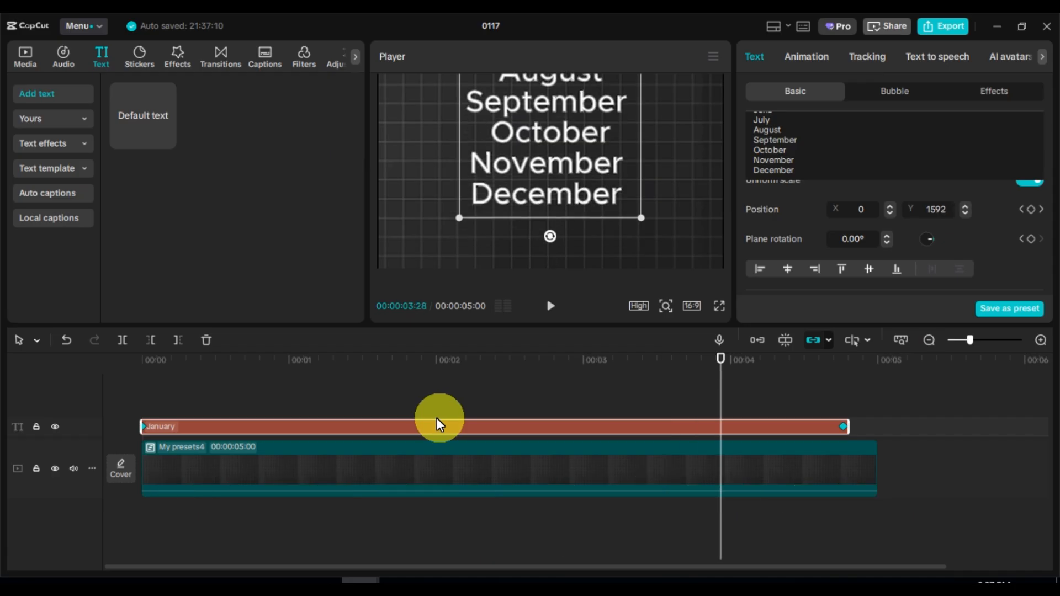
pyautogui.press('space')
pyautogui.press('space')
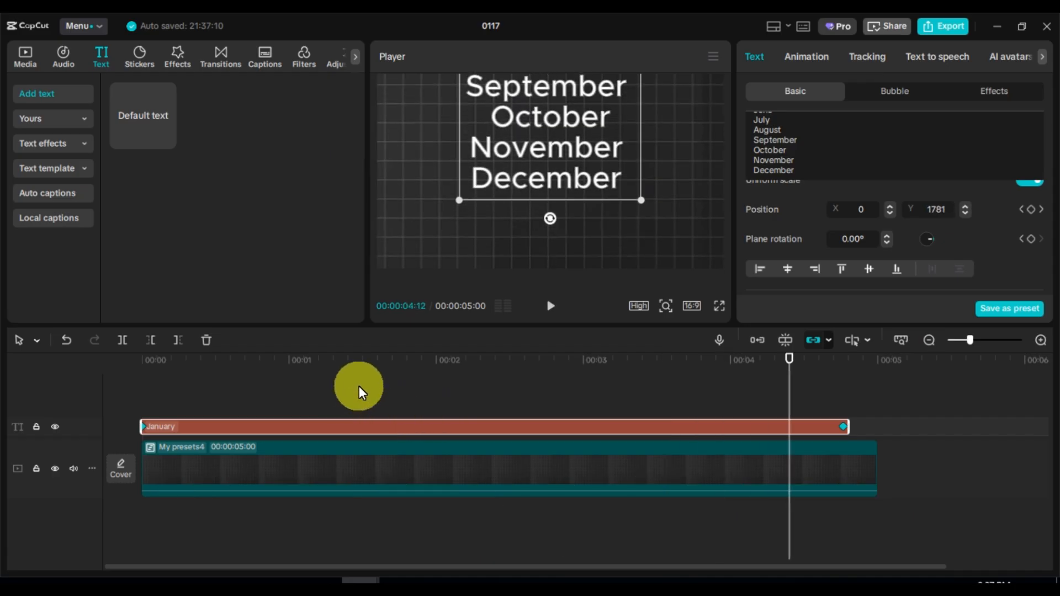
pyautogui.press('space')
# Convert the month text clip into a compound clip
pyautogui.click(293, 380)
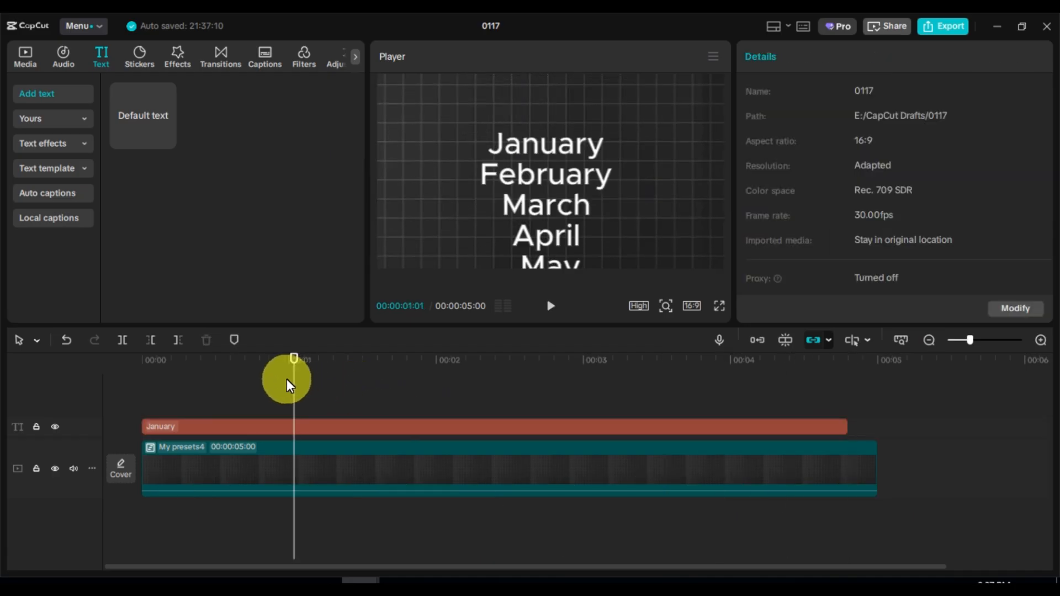
pyautogui.click(337, 425)
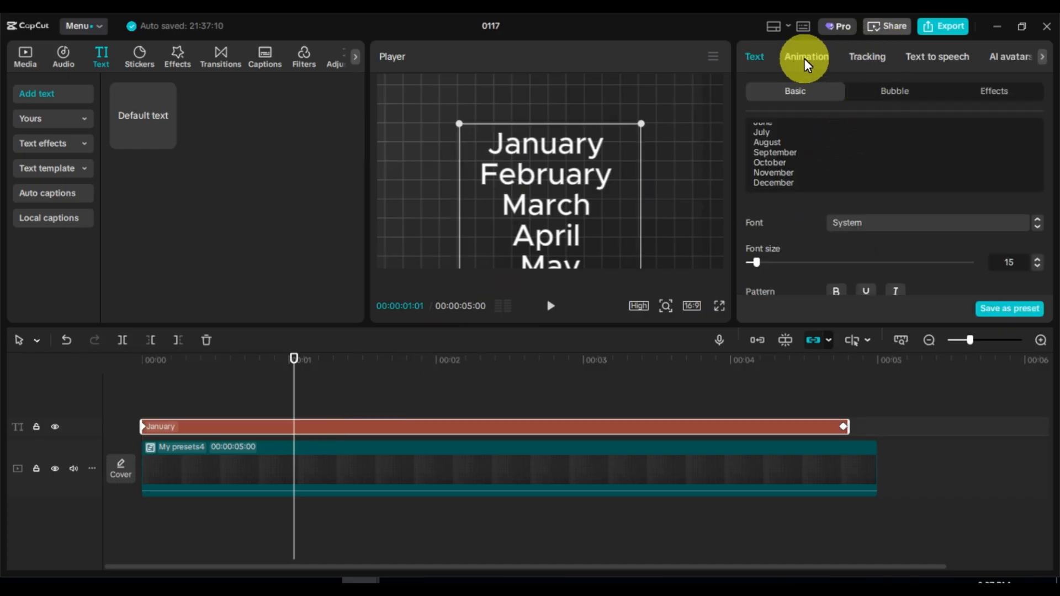
pyautogui.rightClick(469, 430)
pyautogui.click(508, 403)
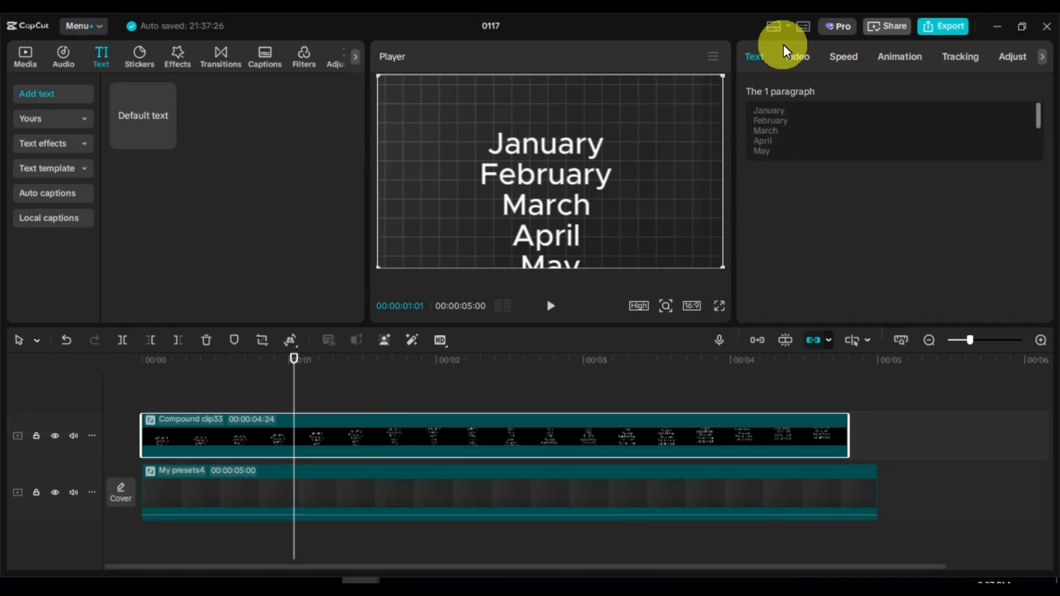
# Add a Rectangle mask to the compound clip at its start and resize it to show only the January line
pyautogui.click(797, 56)
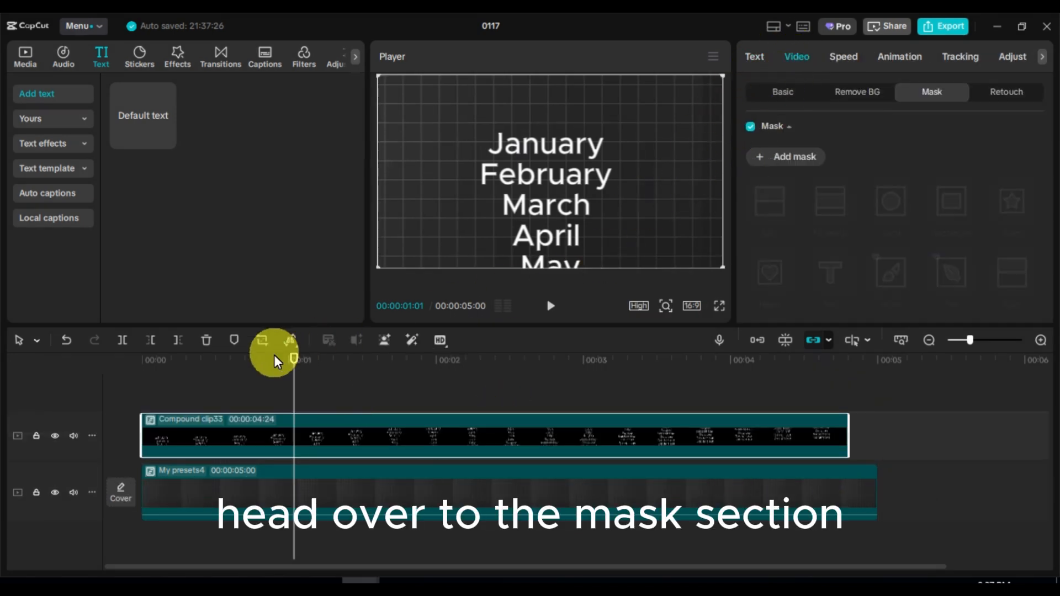
pyautogui.moveTo(297, 372); pyautogui.dragTo(142, 368)
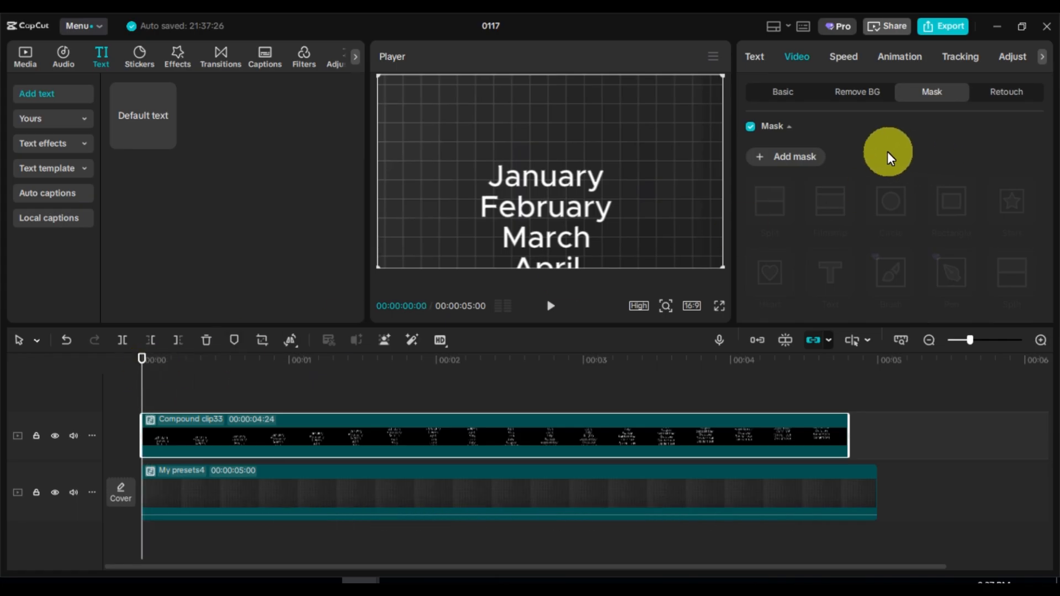
pyautogui.click(799, 159)
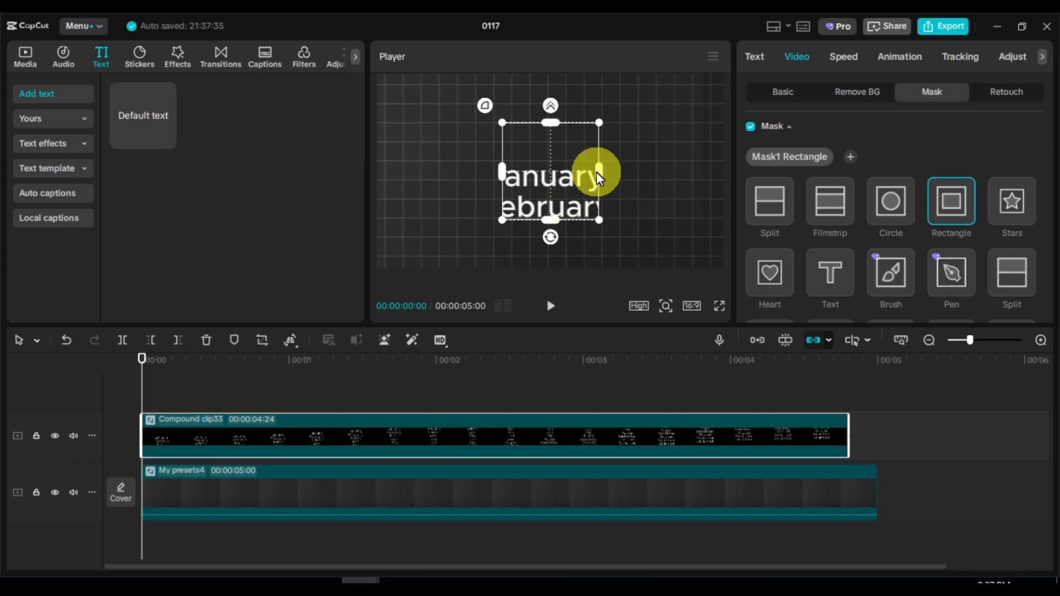
pyautogui.moveTo(596, 172); pyautogui.dragTo(637, 173)
pyautogui.moveTo(560, 218); pyautogui.dragTo(562, 193)
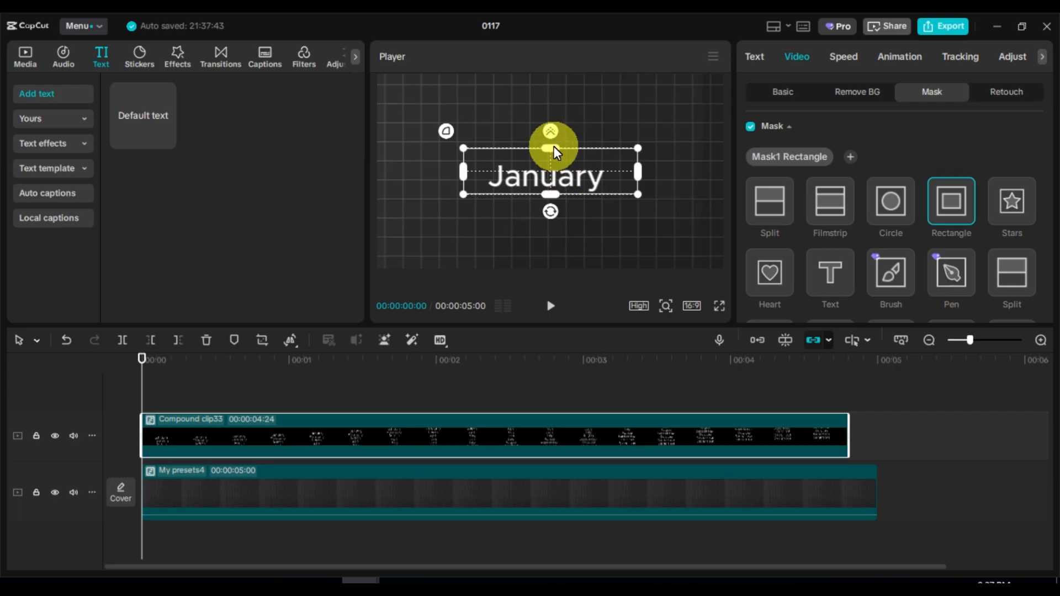
pyautogui.moveTo(555, 147); pyautogui.dragTo(551, 171)
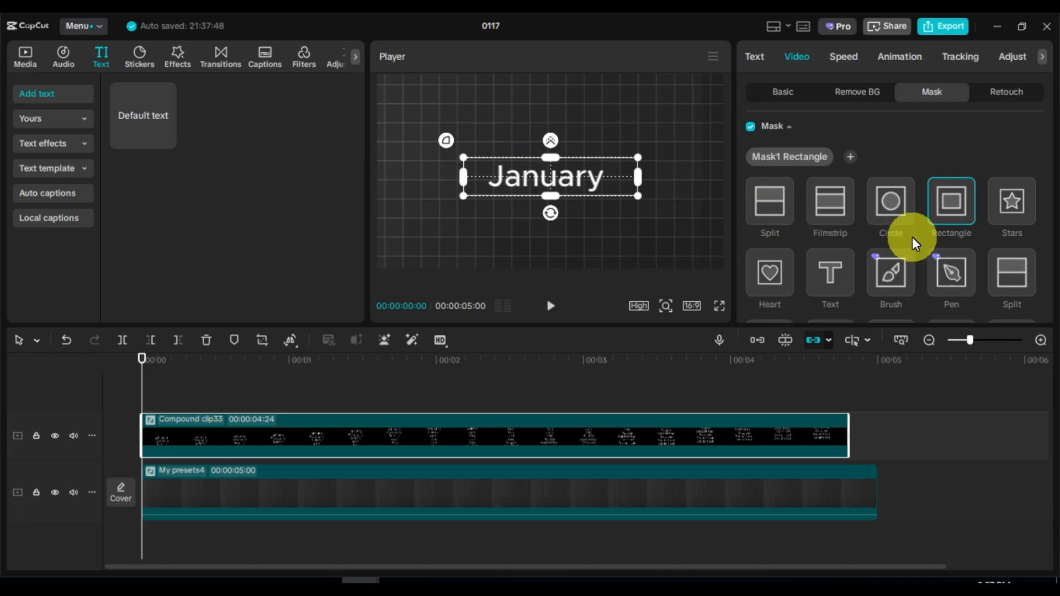
# Set the mask feather to 31 and add a keyframe for the feather
pyautogui.scroll(-3, 912, 237)
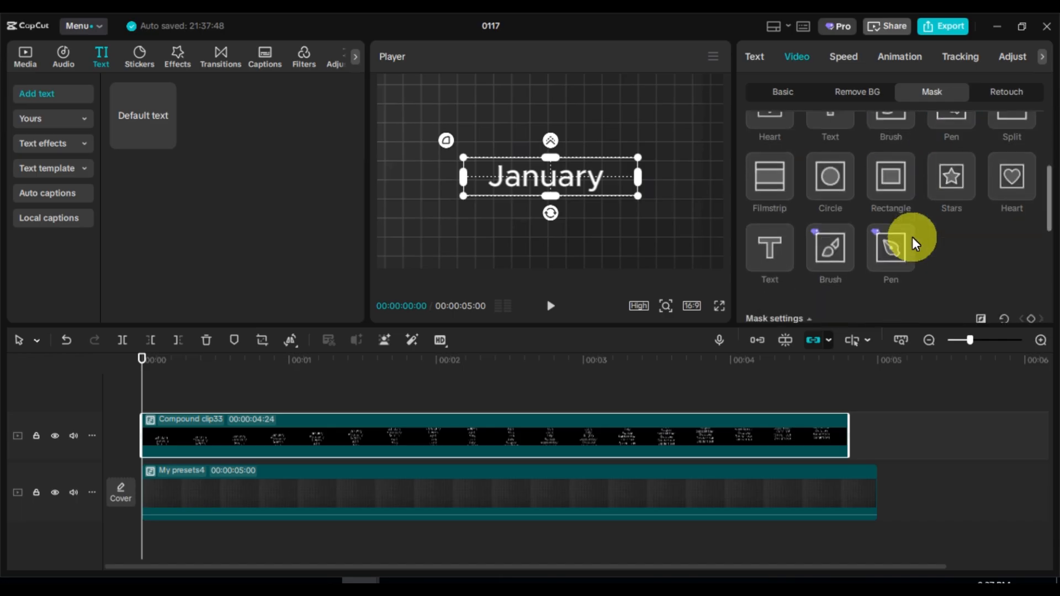
pyautogui.scroll(-2, 912, 237)
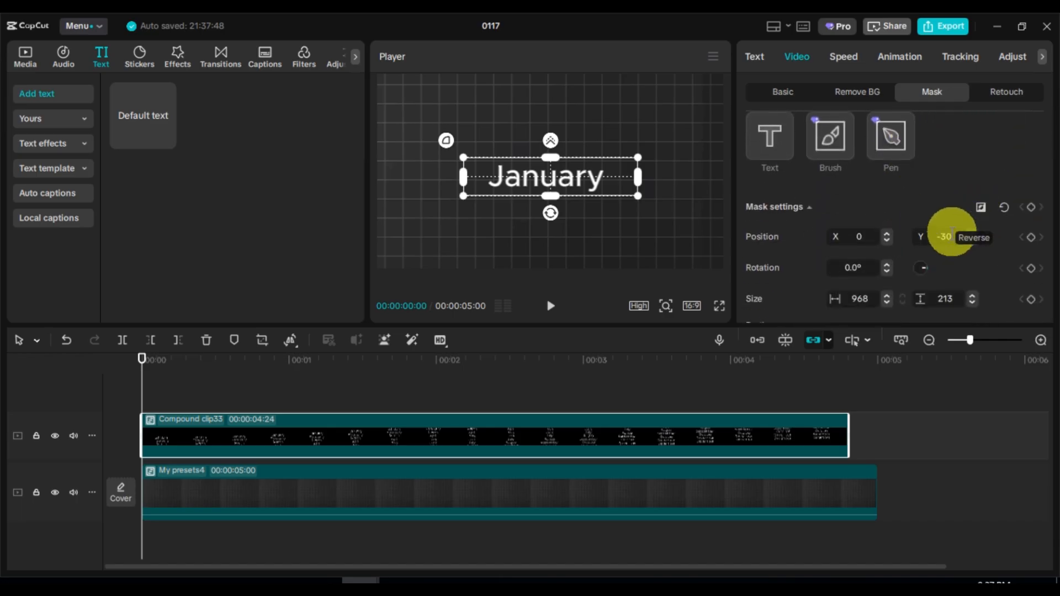
pyautogui.scroll(-1, 951, 234)
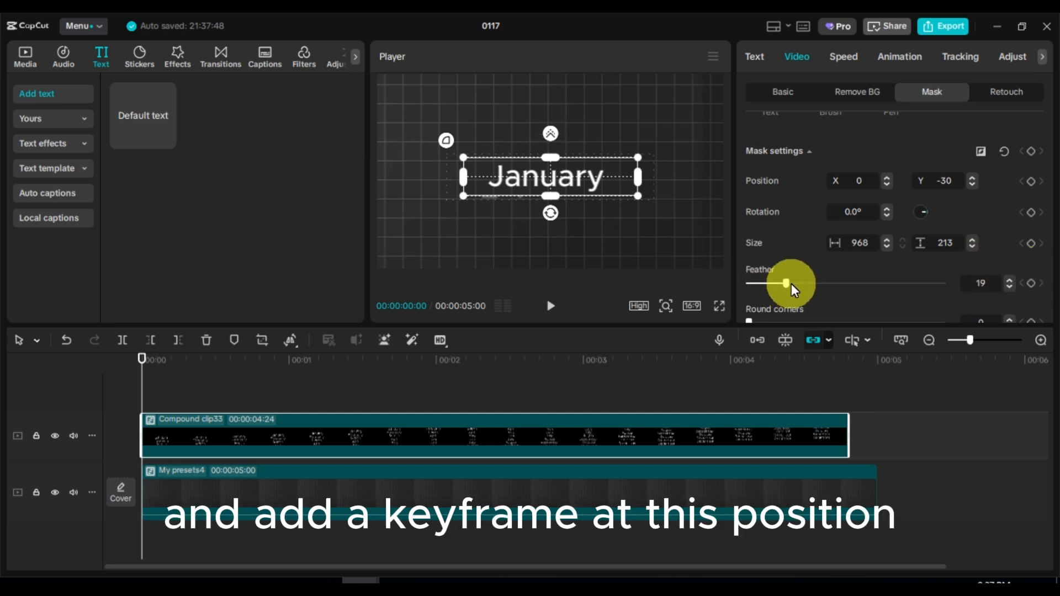
pyautogui.moveTo(804, 283); pyautogui.dragTo(810, 283)
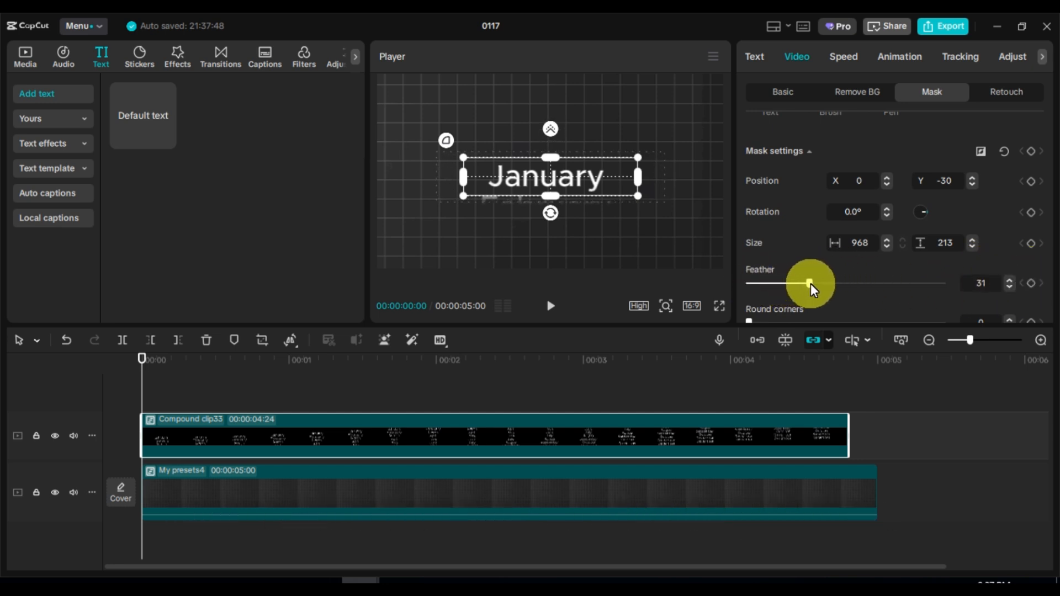
pyautogui.click(1030, 284)
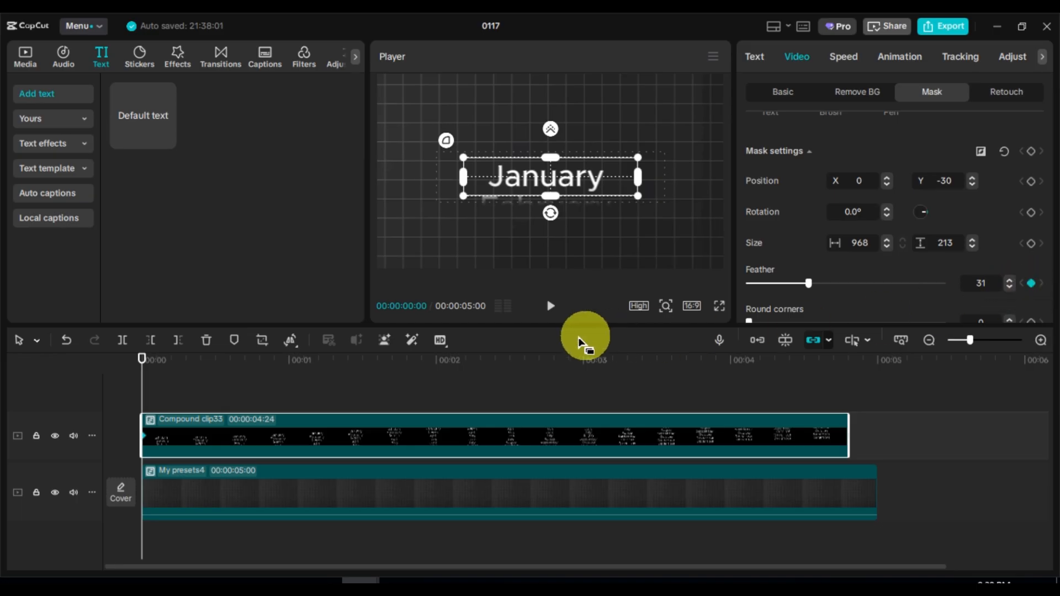
# Play back the masked rolling month animation
pyautogui.press('space')
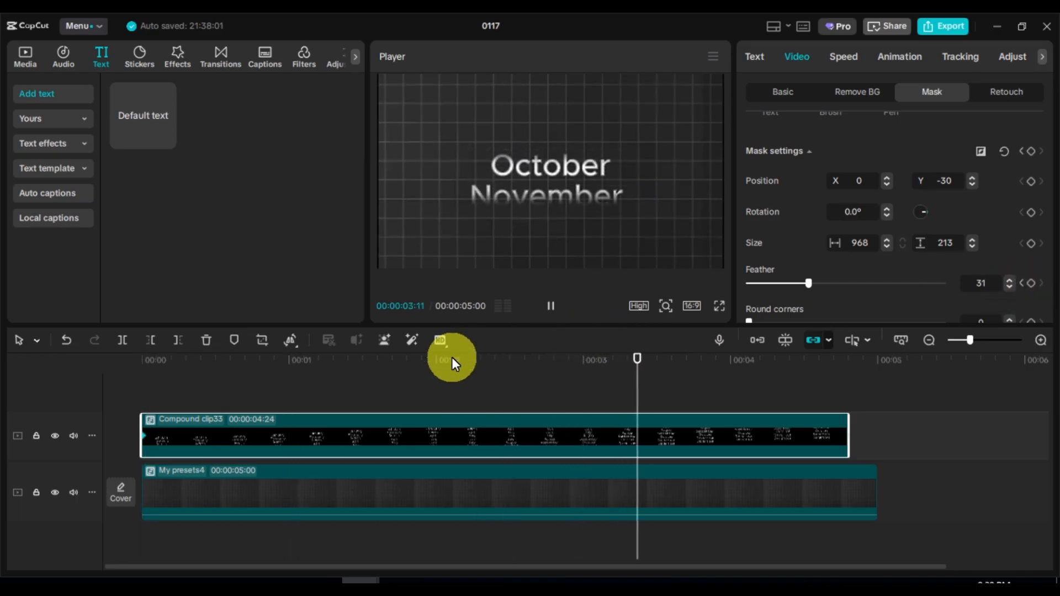
pyautogui.press('space')
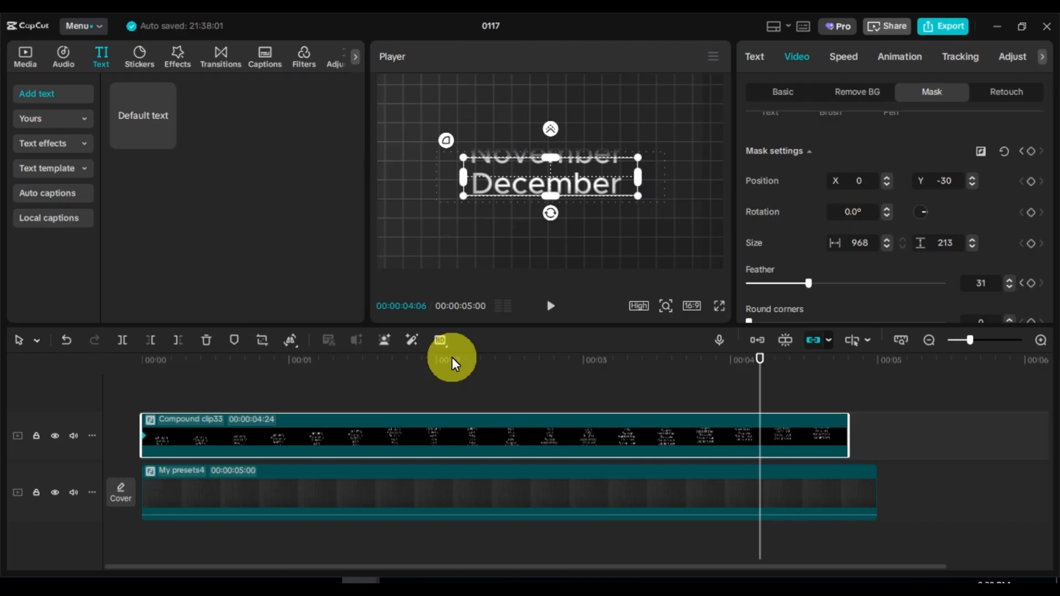
pyautogui.press('space')
pyautogui.press('space')
pyautogui.press('space')
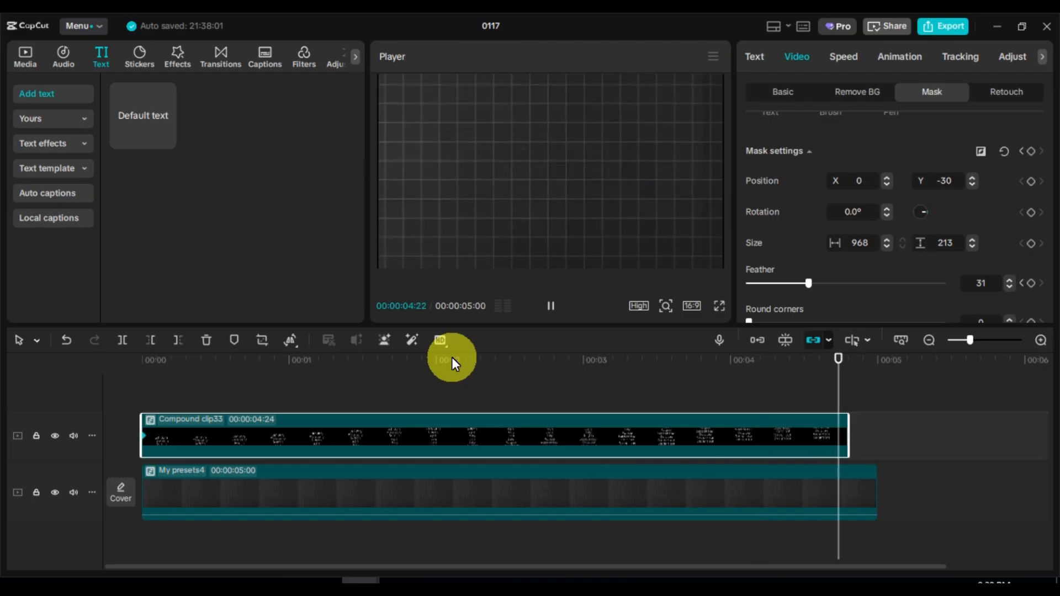
pyautogui.press('space')
pyautogui.press('space')
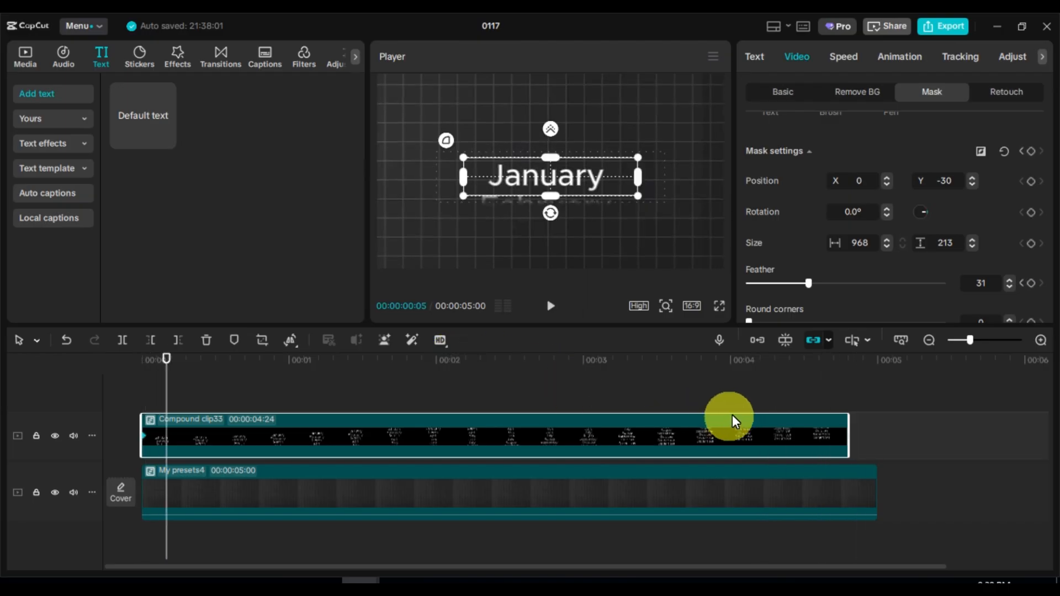
# Keyframe the mask feather at 31 at the December line, then lower it to 11 a few frames later
pyautogui.moveTo(795, 363); pyautogui.dragTo(755, 367)
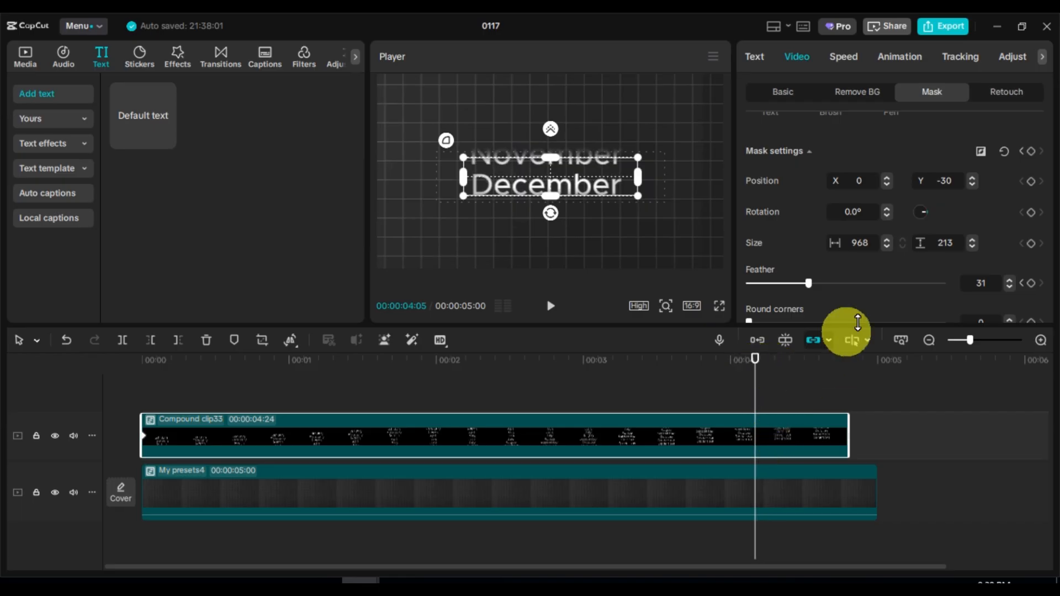
pyautogui.click(1030, 283)
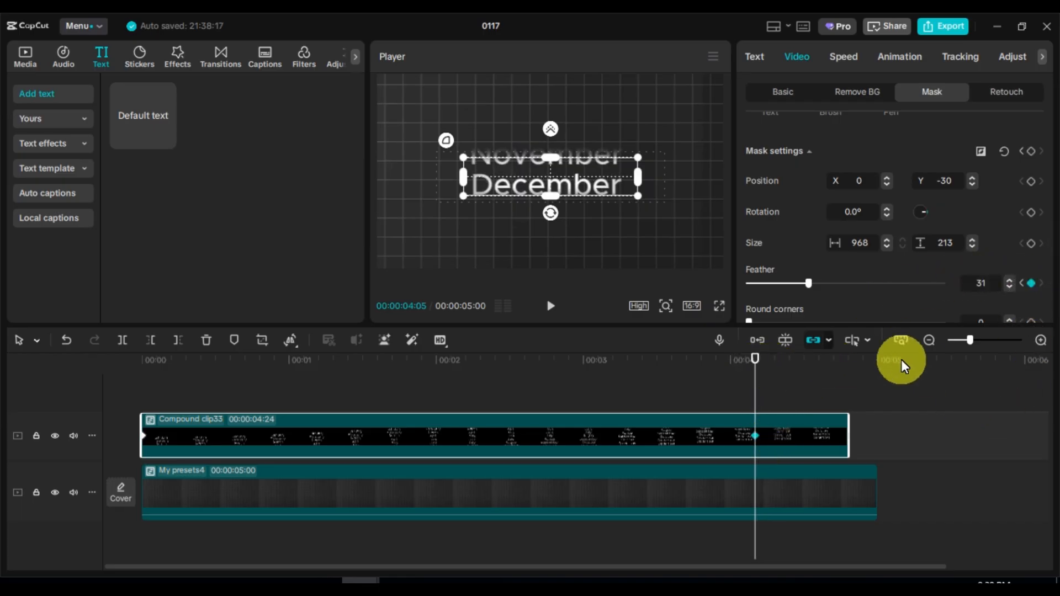
pyautogui.press('Right')
pyautogui.press('Right')
pyautogui.press('Right')
pyautogui.press('Right')
pyautogui.press('Right')
pyautogui.press('Right')
pyautogui.press('Right')
pyautogui.press('Right')
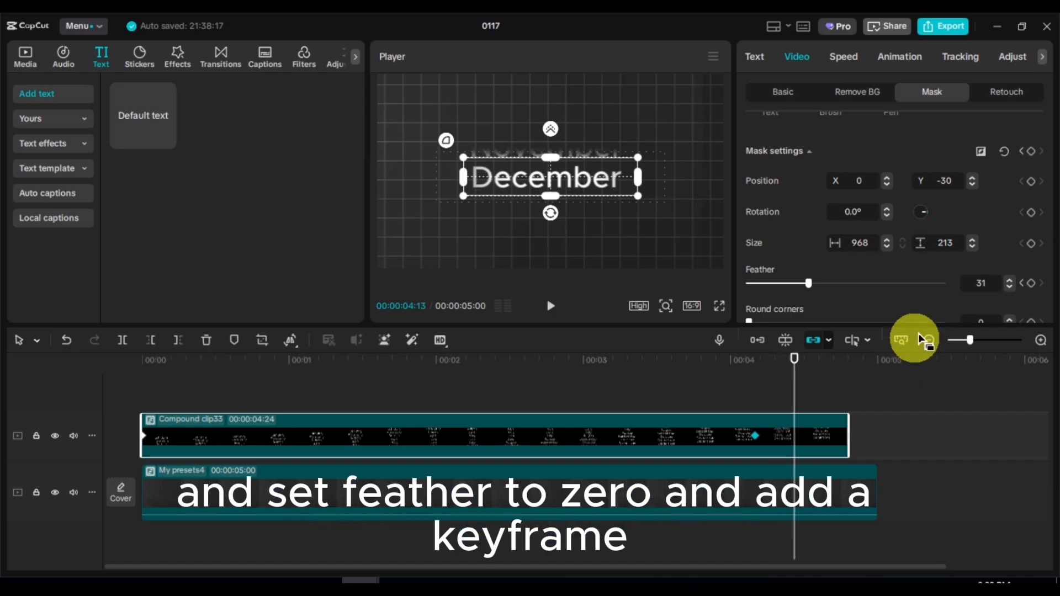
pyautogui.moveTo(810, 283); pyautogui.dragTo(793, 285)
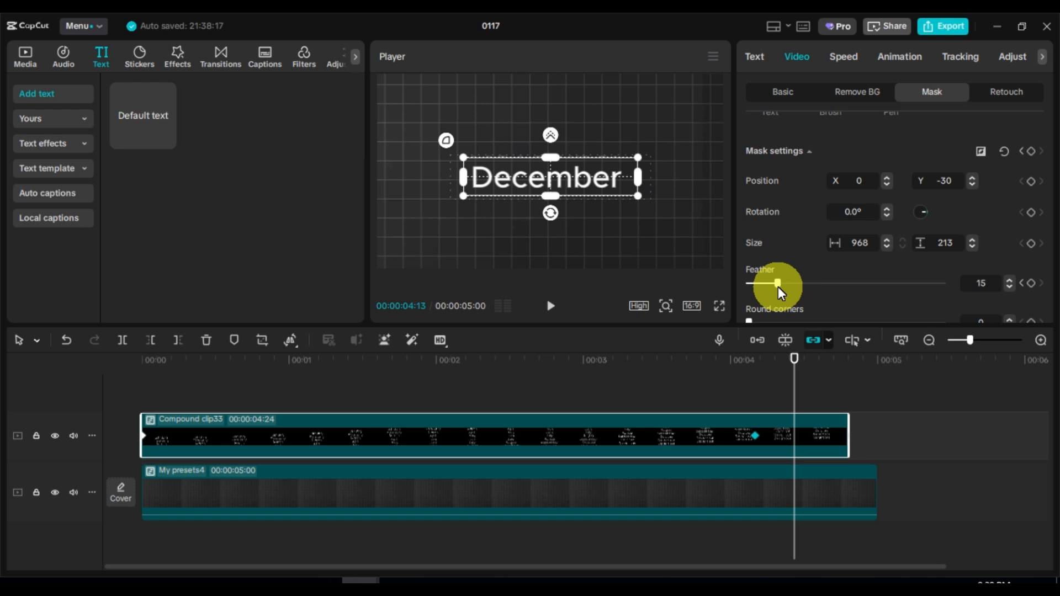
pyautogui.moveTo(771, 286); pyautogui.dragTo(770, 285)
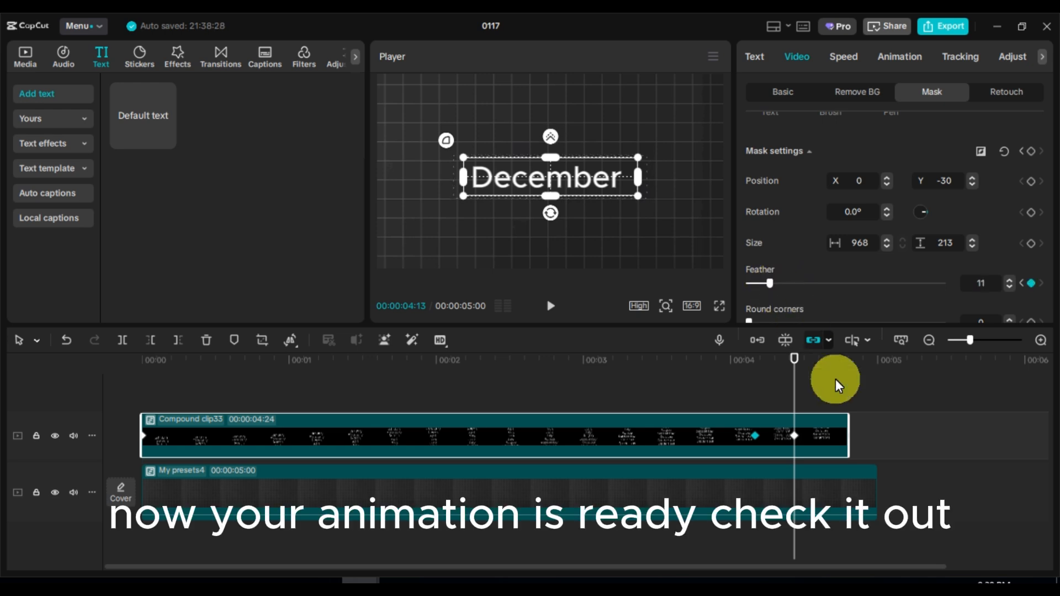
# Play the finished animation from the start
pyautogui.click(143, 371)
pyautogui.press('space')
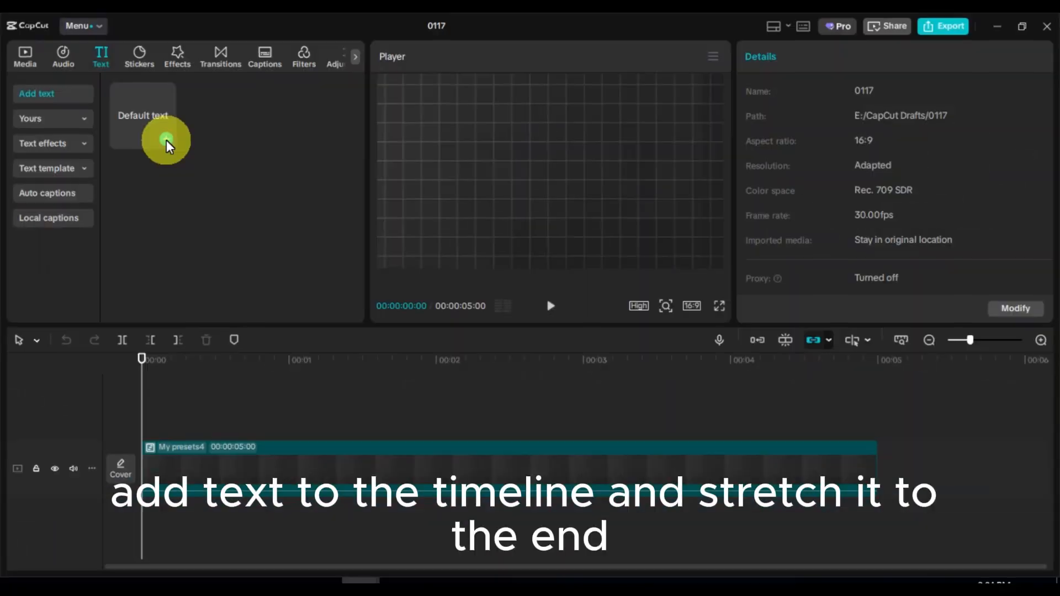
# Add a default text clip above the background and stretch it to the end of the background clip
pyautogui.click(166, 139)
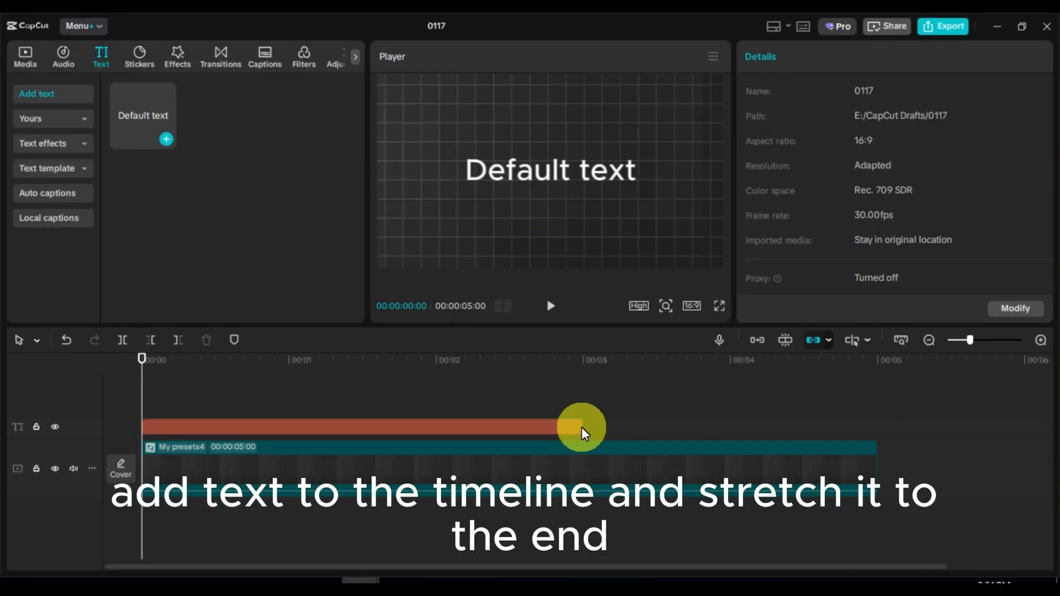
pyautogui.moveTo(582, 427); pyautogui.dragTo(836, 427)
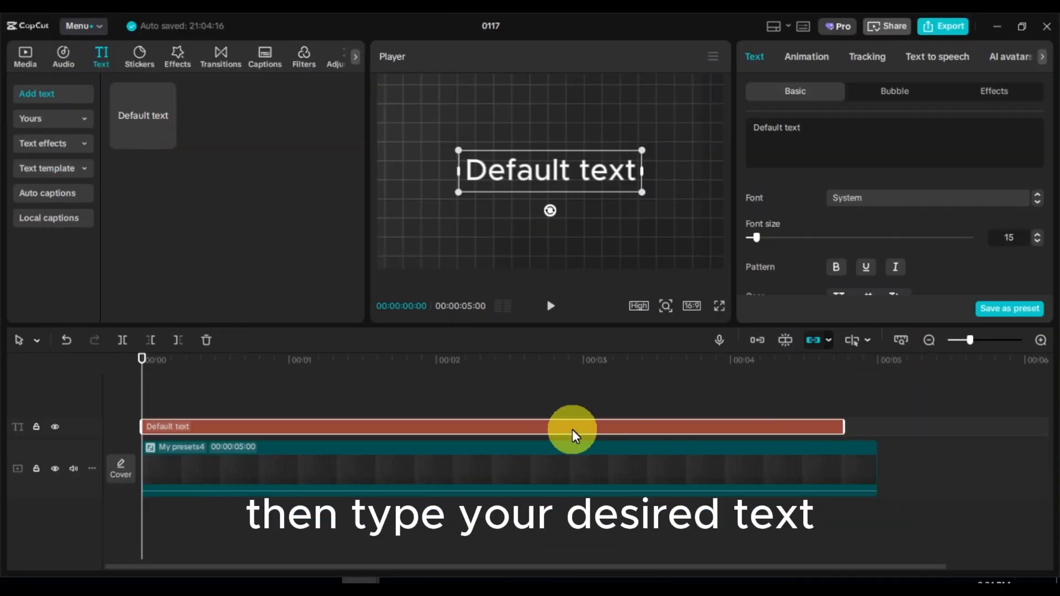
pyautogui.moveTo(572, 429); pyautogui.dragTo(599, 431)
pyautogui.click(166, 359)
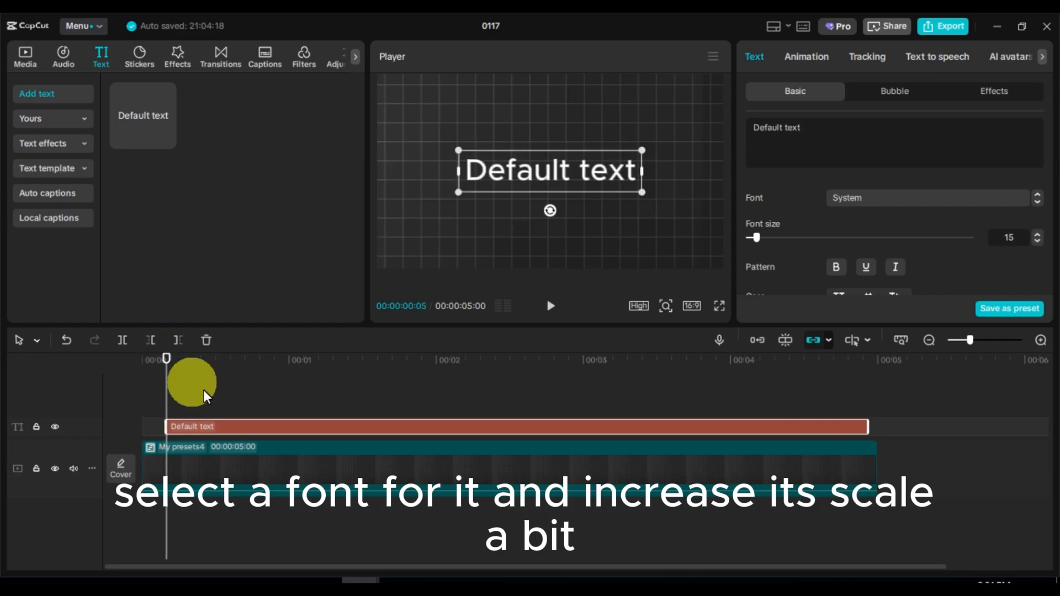
# Replace the text with "editing tips"
pyautogui.tripleClick(824, 124)
pyautogui.write('editi')
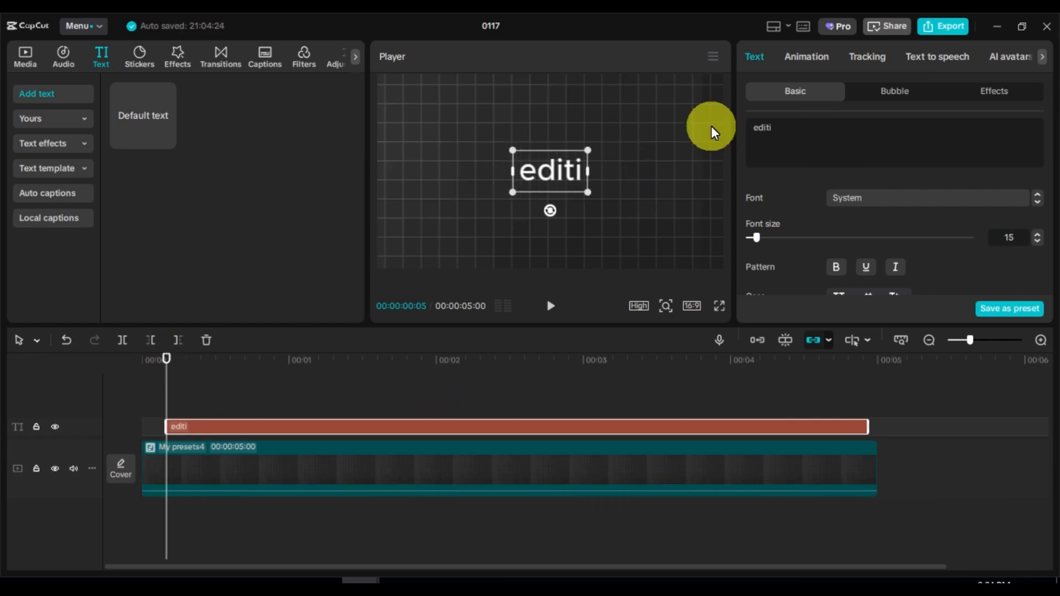
pyautogui.write('ng tips')
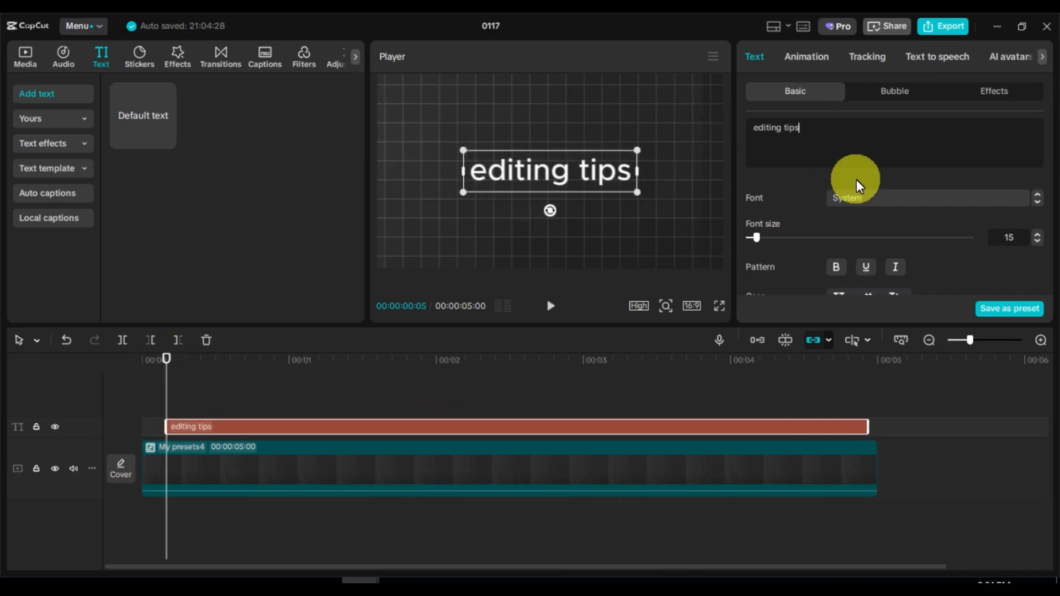
# Set the font to ZY Elegant and enlarge the text slightly in the player
pyautogui.click(900, 203)
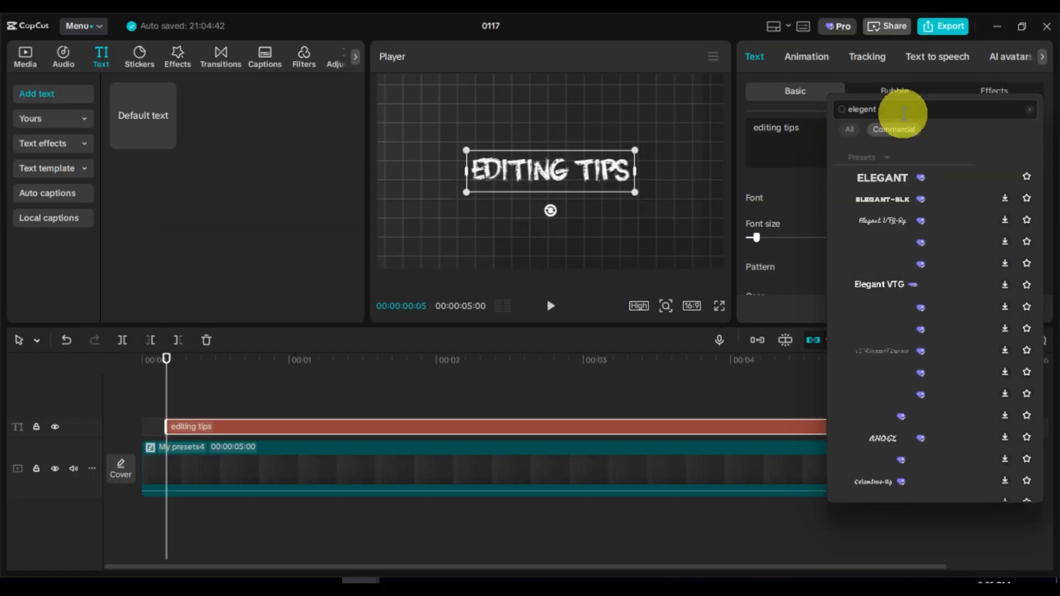
pyautogui.click(911, 176)
pyautogui.scroll(-2, 830, 244)
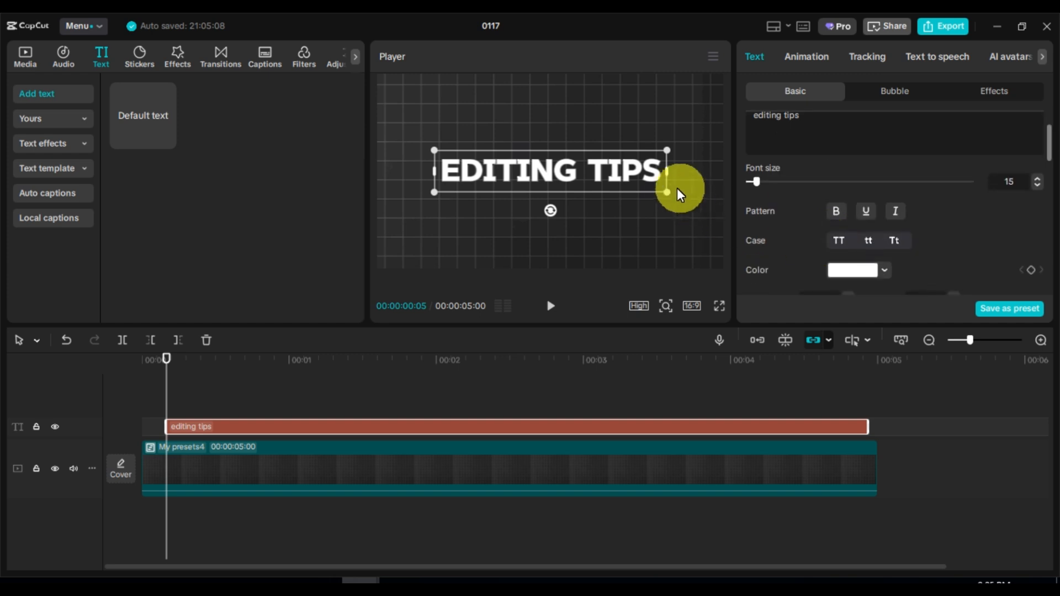
pyautogui.moveTo(666, 192); pyautogui.dragTo(685, 198)
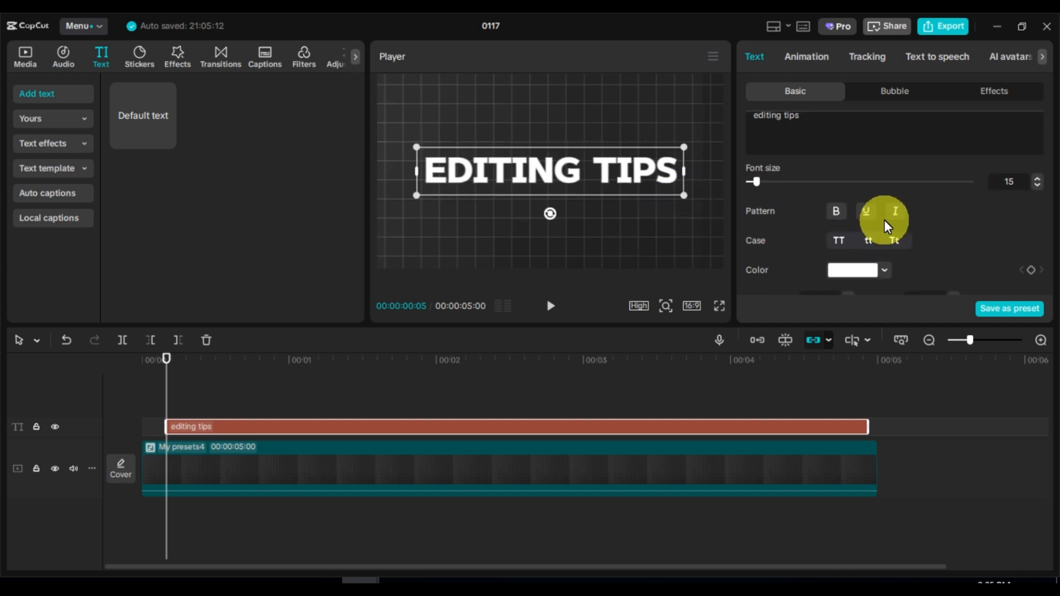
# Duplicate the text clip onto a new track above and deactivate the duplicate
pyautogui.scroll(-1, 883, 220)
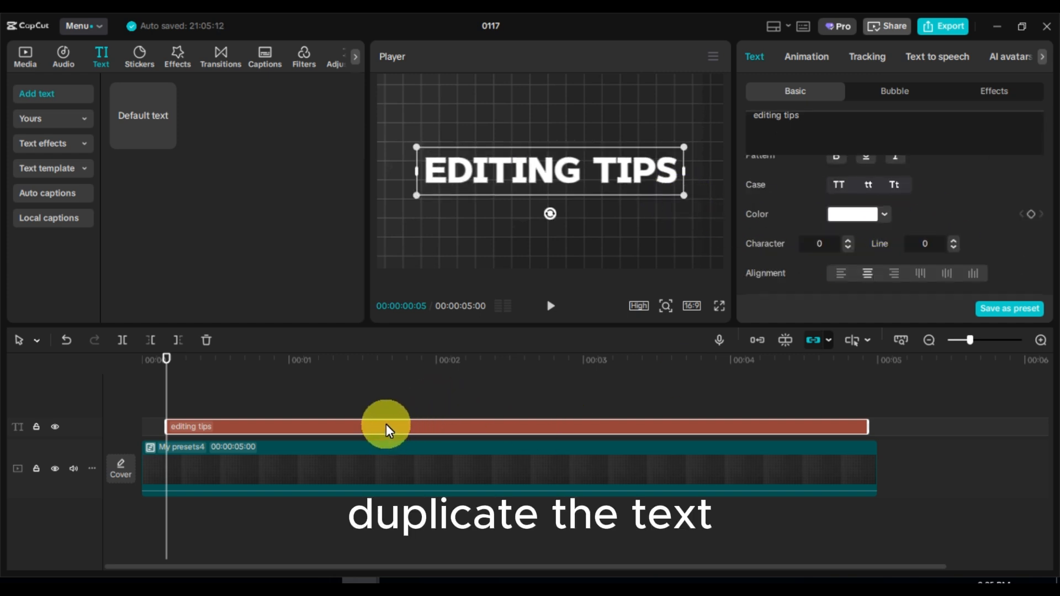
pyautogui.moveTo(386, 426); pyautogui.dragTo(387, 404)
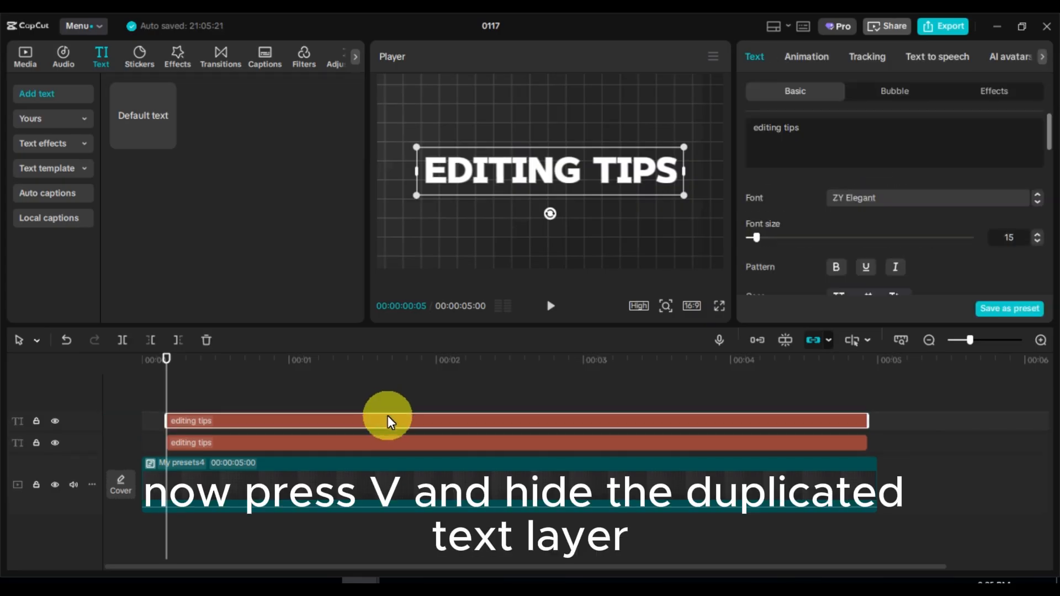
pyautogui.press('v')
# Set the original text clip's color to green
pyautogui.click(340, 445)
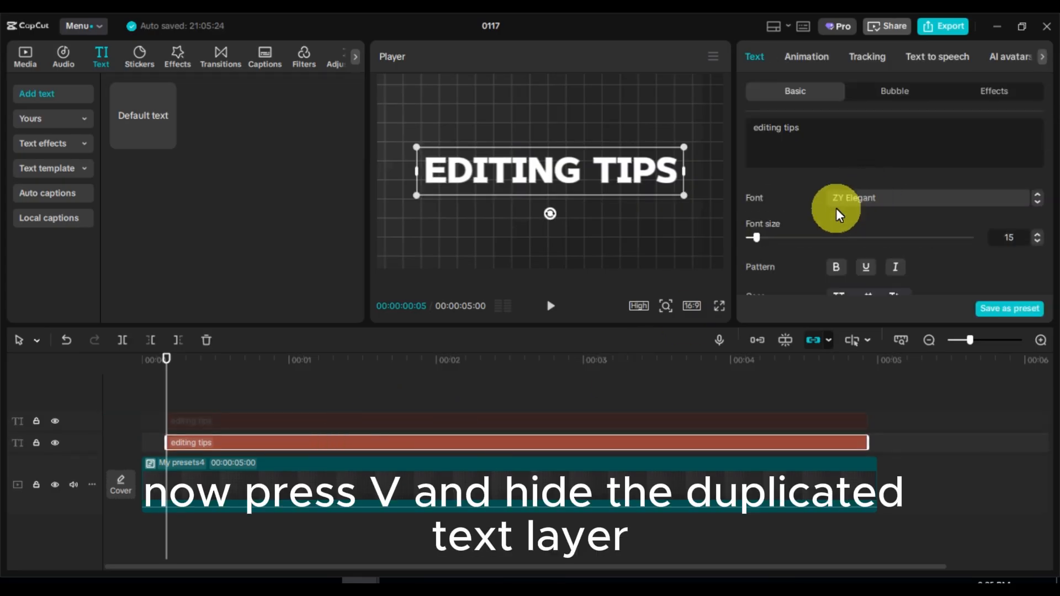
pyautogui.scroll(-2, 836, 207)
pyautogui.click(879, 214)
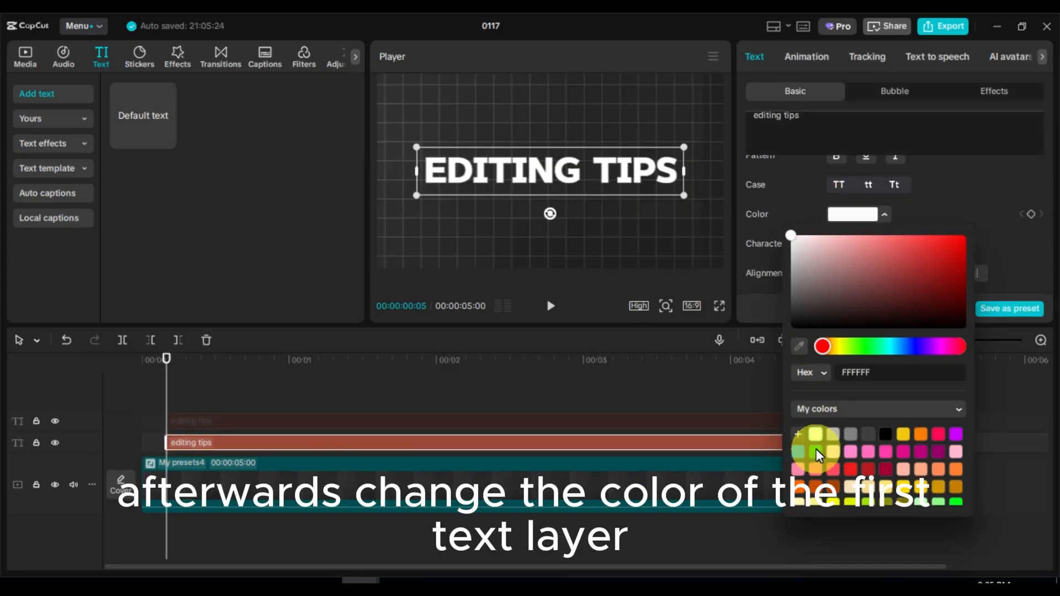
pyautogui.click(816, 449)
pyautogui.click(970, 197)
pyautogui.scroll(-8, 922, 251)
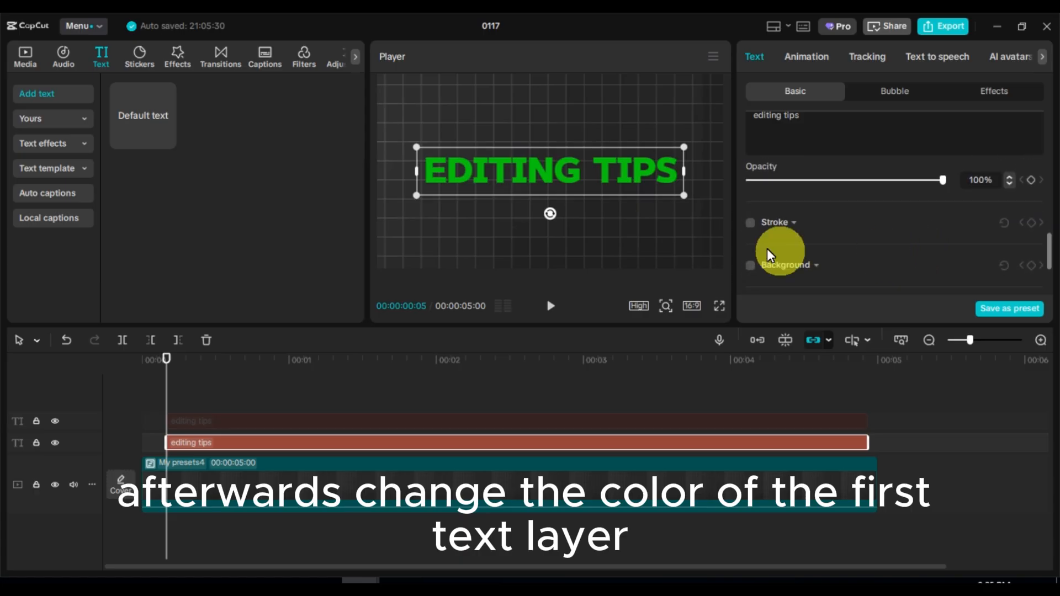
# Enable a white stroke on the green text with thickness 18
pyautogui.click(752, 223)
pyautogui.scroll(2, 817, 224)
pyautogui.click(859, 202)
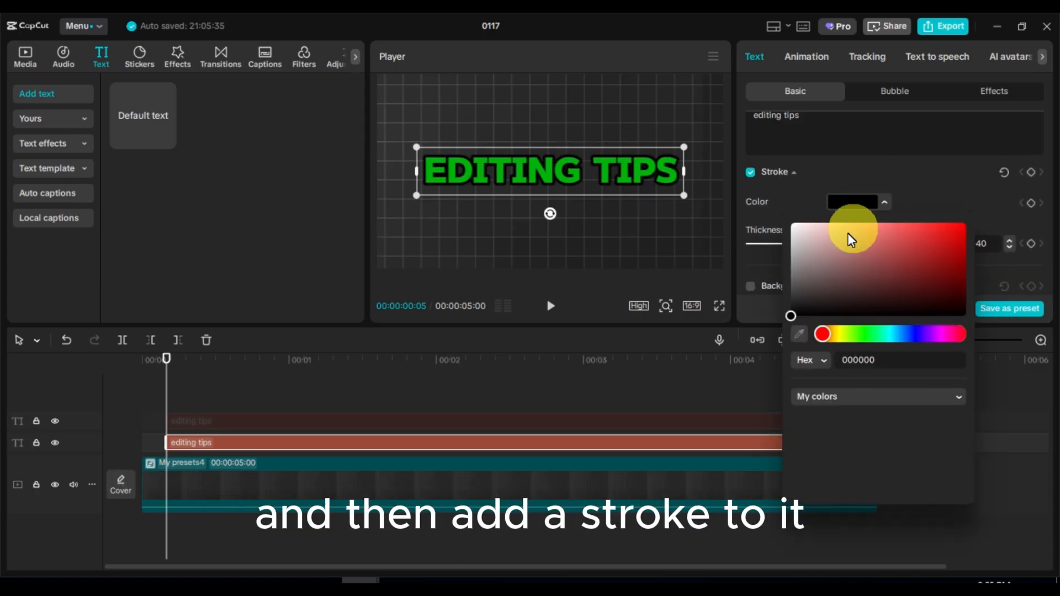
pyautogui.moveTo(851, 239)
pyautogui.mouseDown()
pyautogui.moveTo(781, 284)
pyautogui.moveTo(781, 204)
pyautogui.mouseUp()
pyautogui.click(781, 204)
pyautogui.moveTo(823, 241)
pyautogui.mouseDown()
pyautogui.moveTo(772, 243)
pyautogui.moveTo(784, 235)
pyautogui.mouseUp()
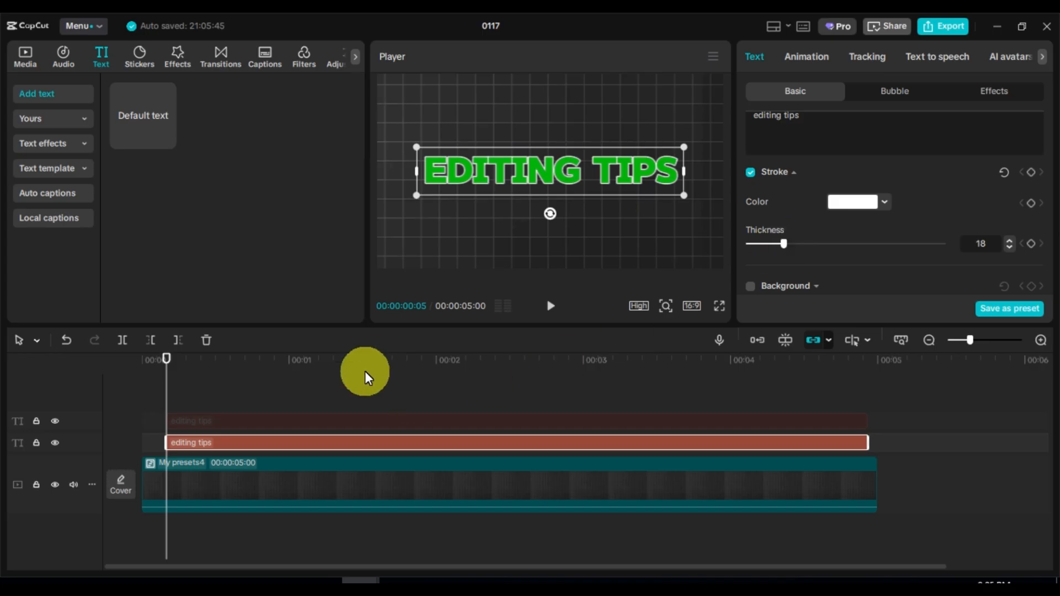
# Reactivate the duplicate text clip
pyautogui.click(203, 418)
pyautogui.press('v')
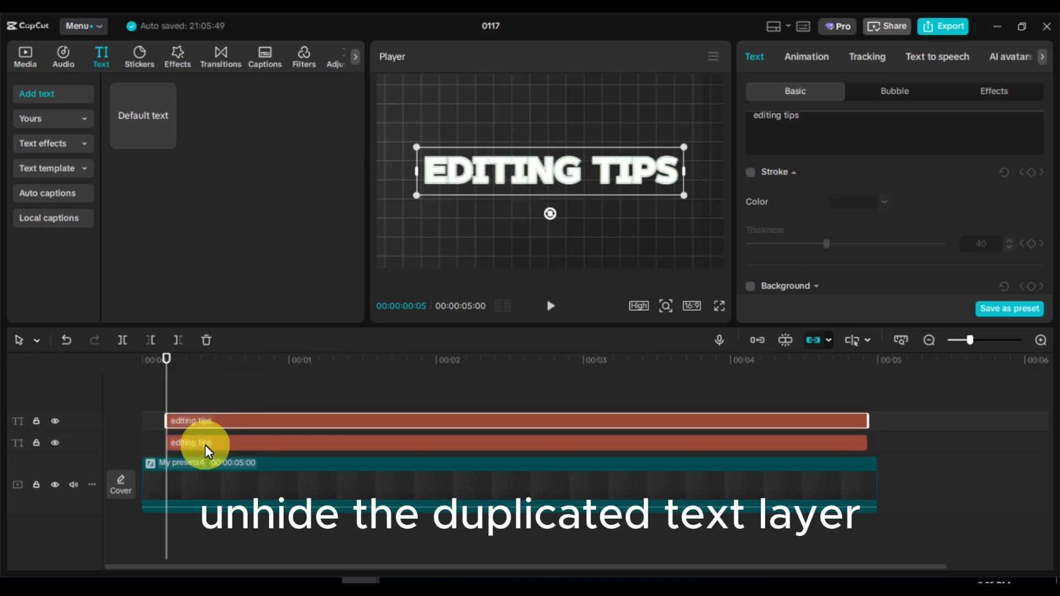
# Convert the green stroked text clip into a compound clip
pyautogui.click(205, 444)
pyautogui.rightClick(217, 440)
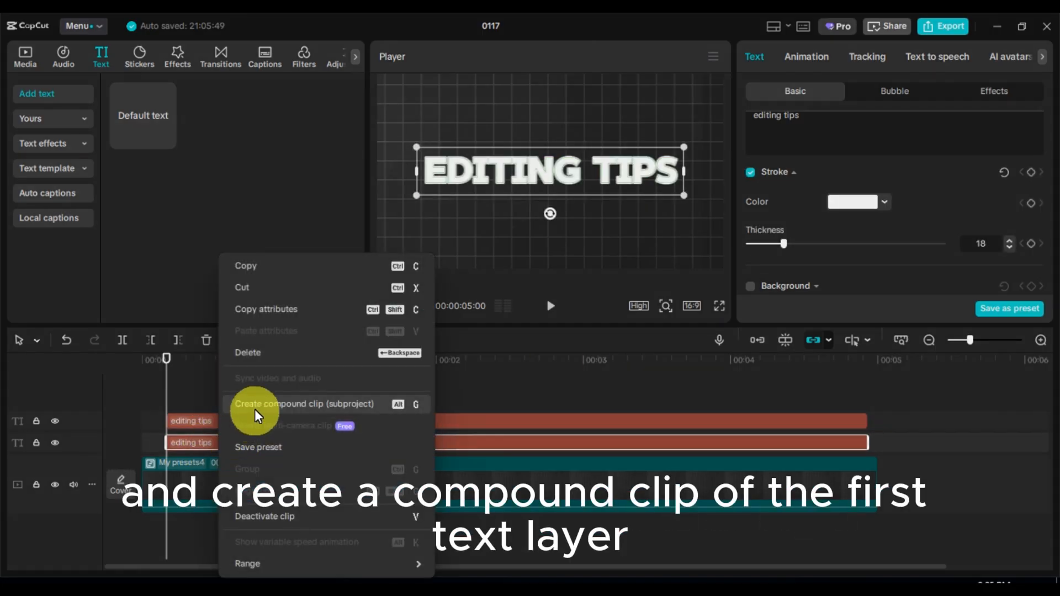
pyautogui.click(254, 409)
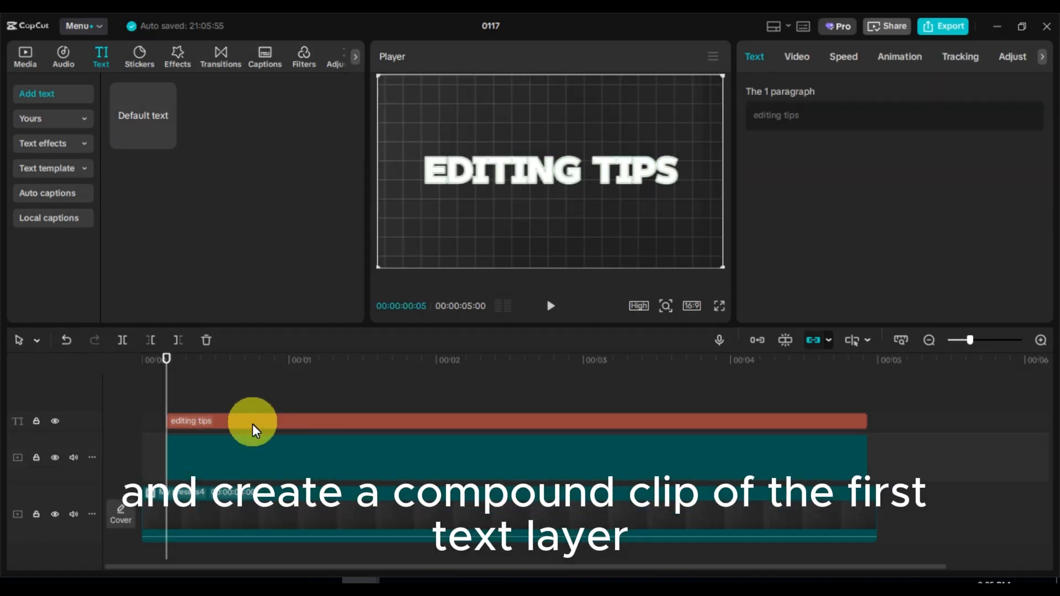
# Enable Chroma key on the compound clip and pick the green text color in the player
pyautogui.click(803, 56)
pyautogui.click(862, 90)
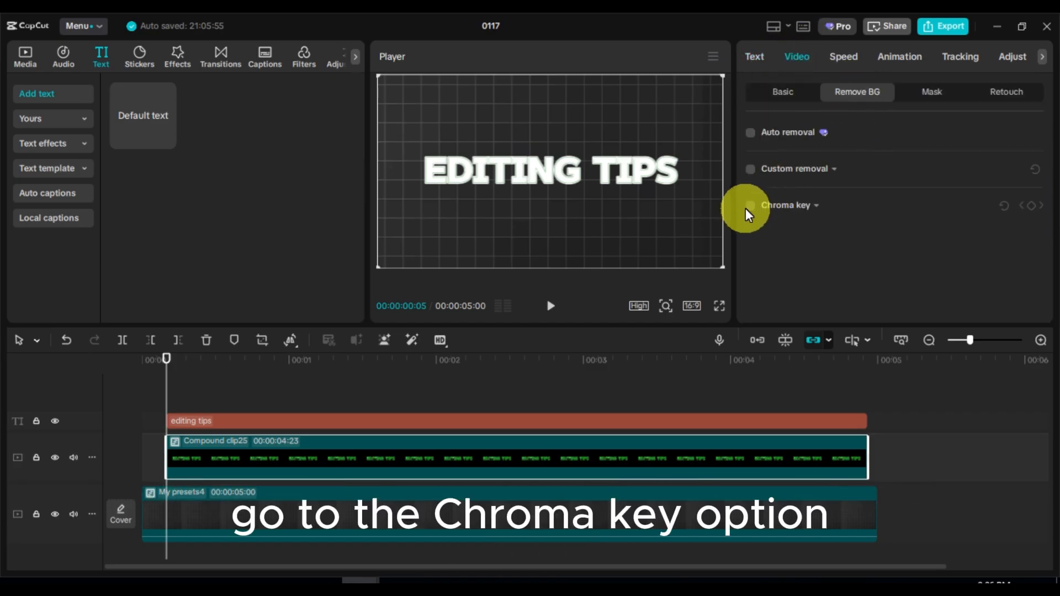
pyautogui.click(751, 205)
pyautogui.scroll(-2, 809, 189)
pyautogui.click(808, 175)
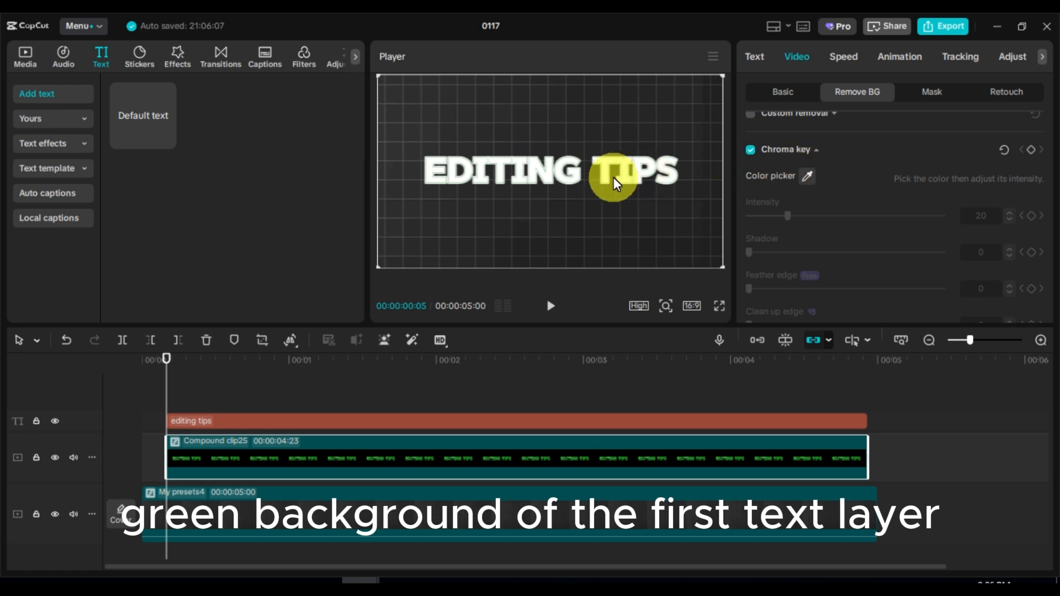
pyautogui.click(806, 173)
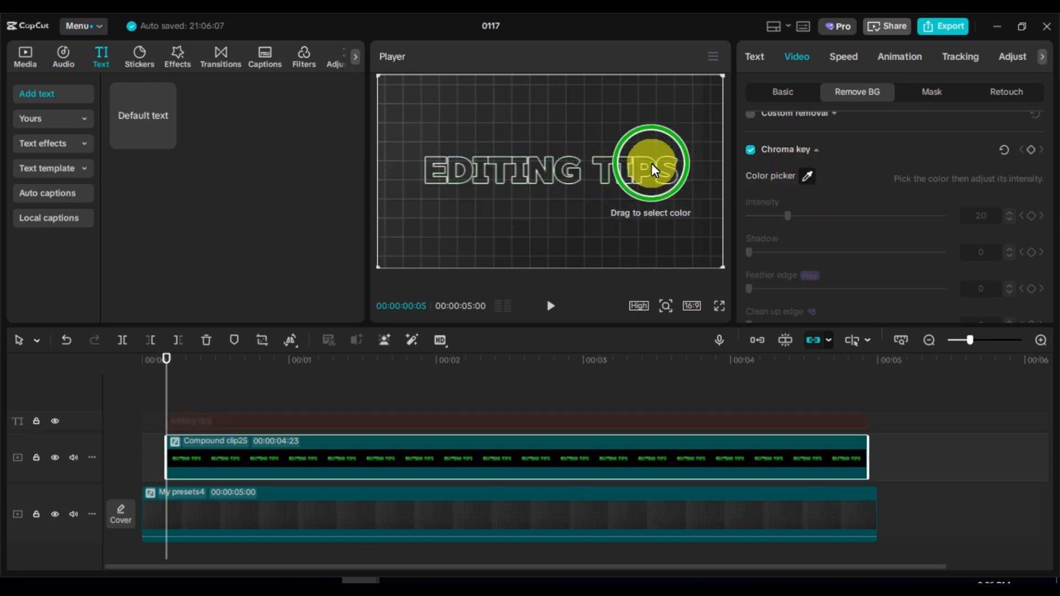
pyautogui.click(652, 163)
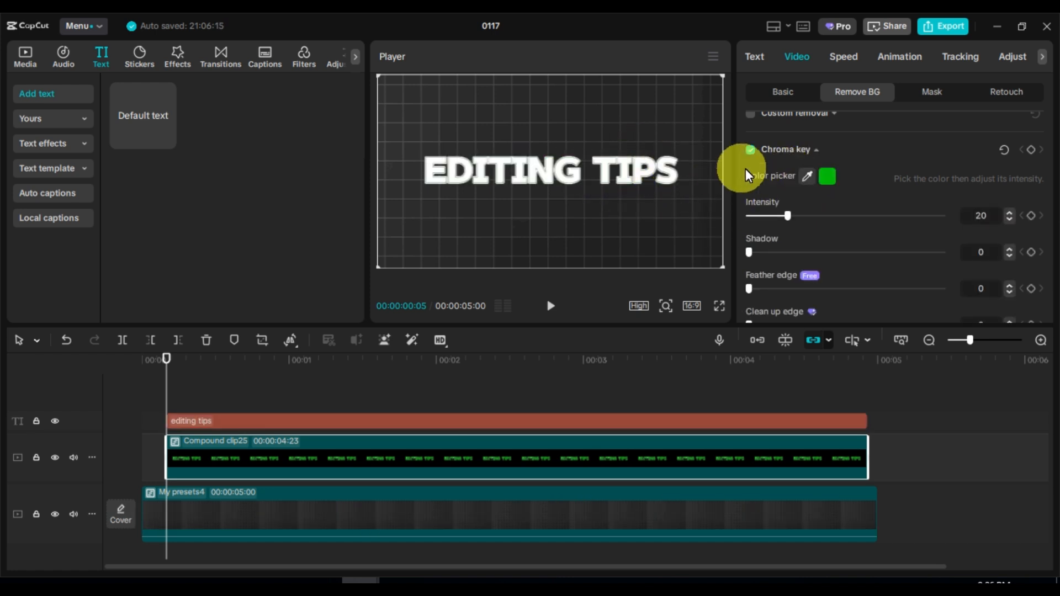
# Set the Chroma key Clean up edge to 71
pyautogui.scroll(-1, 808, 184)
pyautogui.moveTo(749, 304); pyautogui.dragTo(888, 305)
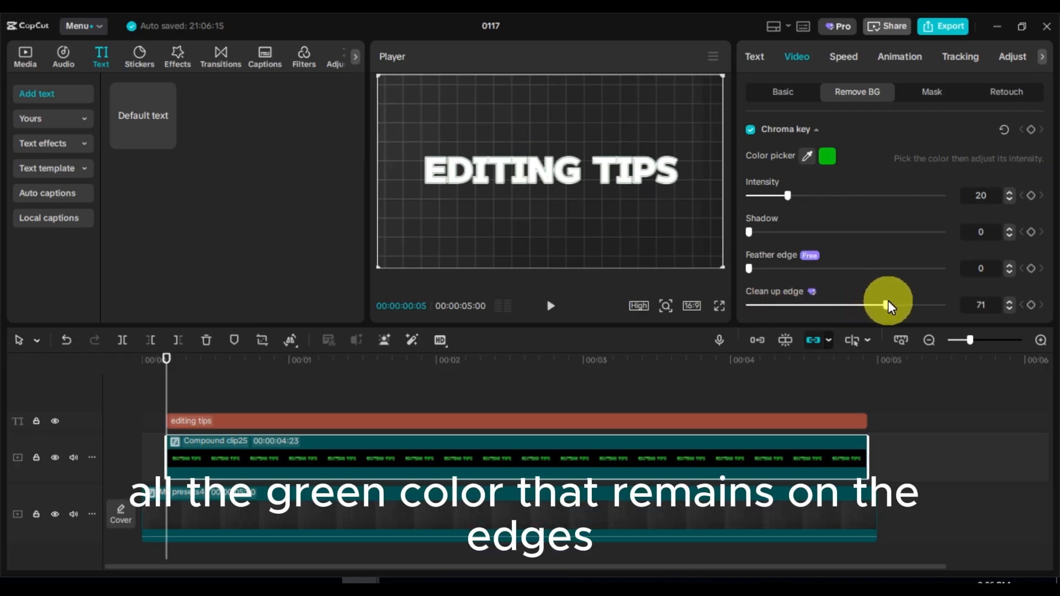
pyautogui.click(57, 421)
pyautogui.click(58, 422)
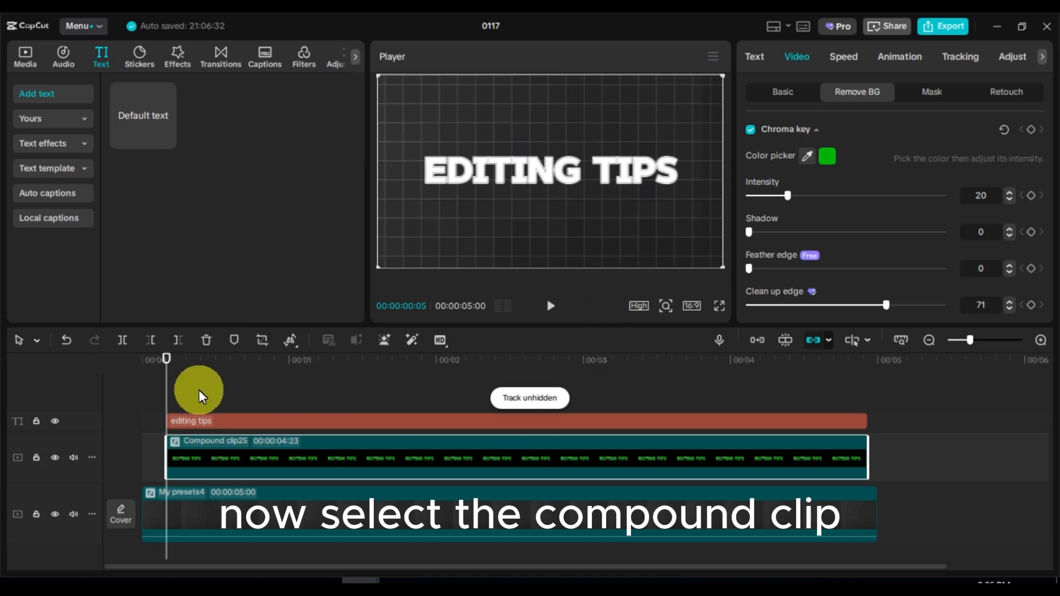
# Add a transform keyframe at the compound clip's start, then at 1 second move it down to position Y -469
pyautogui.click(796, 91)
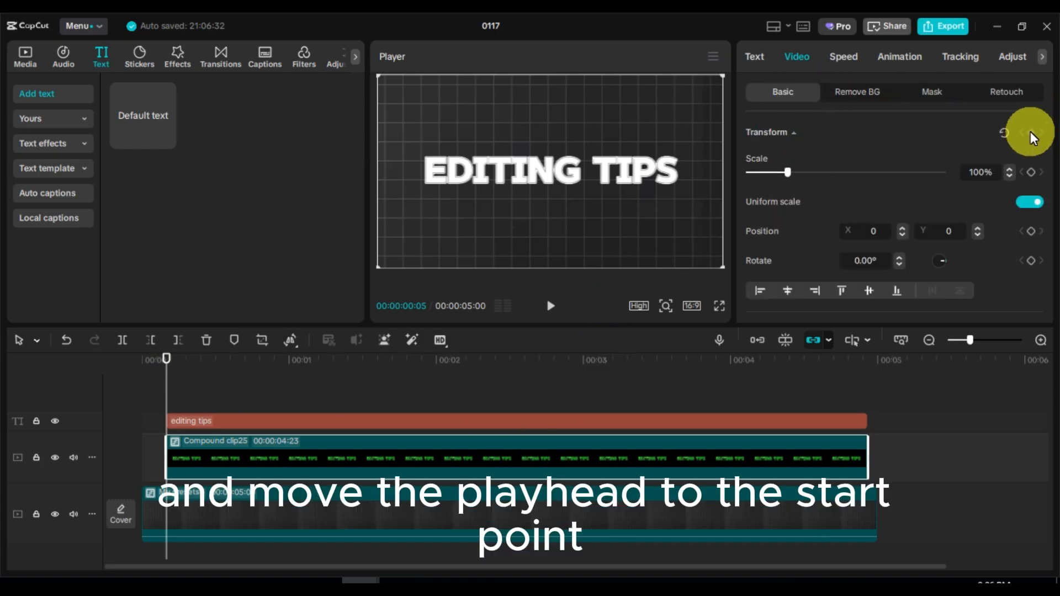
pyautogui.click(289, 358)
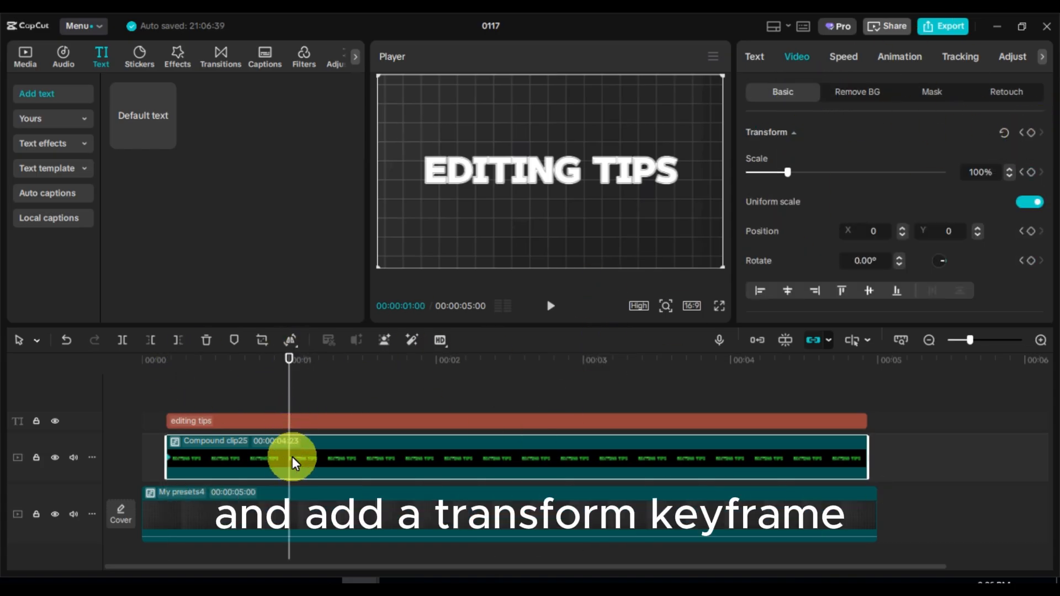
pyautogui.moveTo(545, 220); pyautogui.dragTo(547, 263)
# Copy the compound clip and paste the duplicate onto a new video track above the original
pyautogui.rightClick(322, 459)
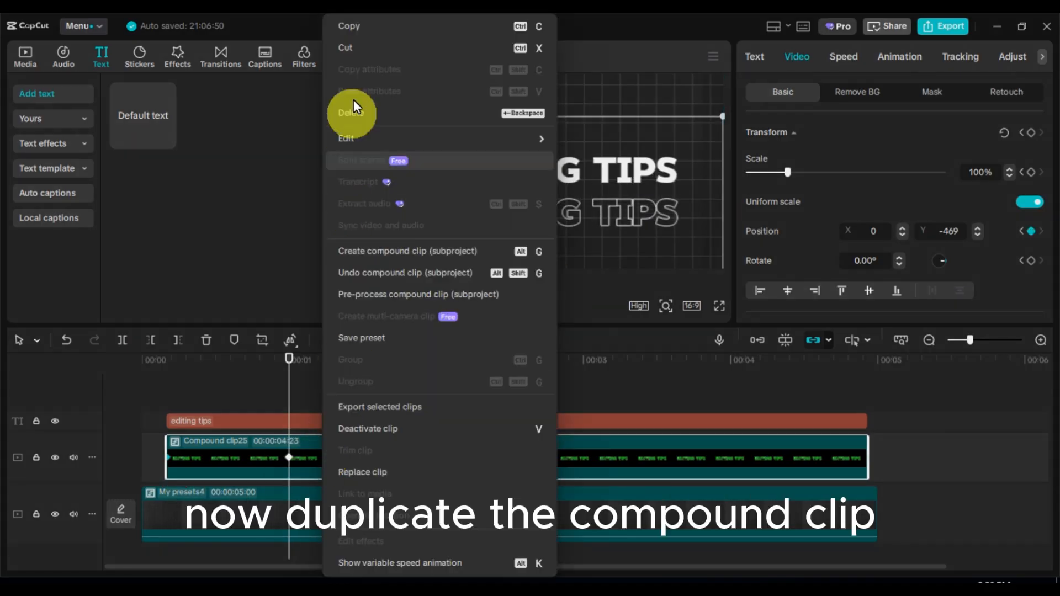
pyautogui.click(357, 26)
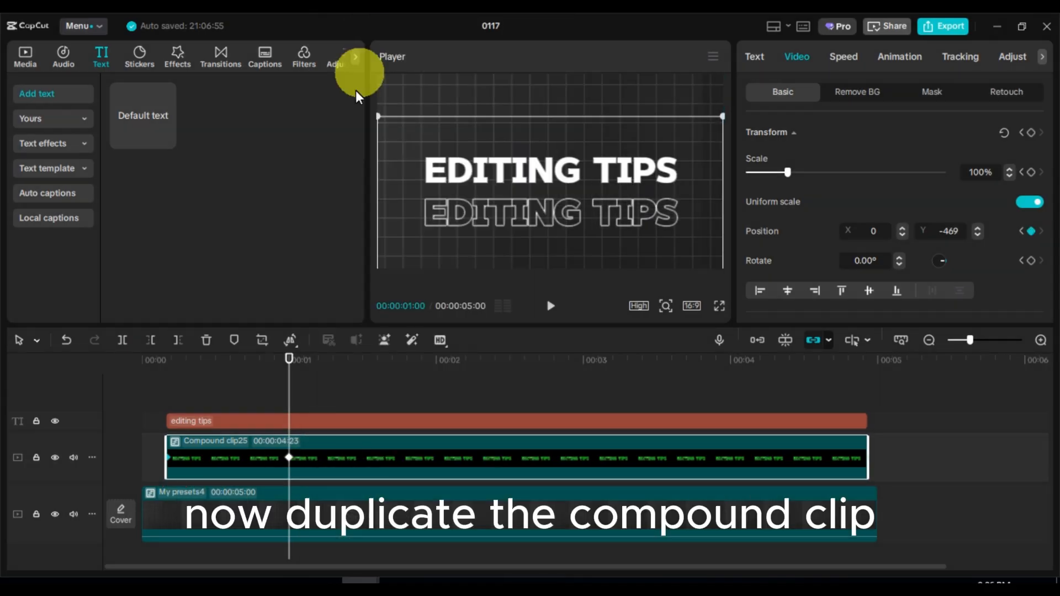
pyautogui.rightClick(296, 392)
pyautogui.click(325, 456)
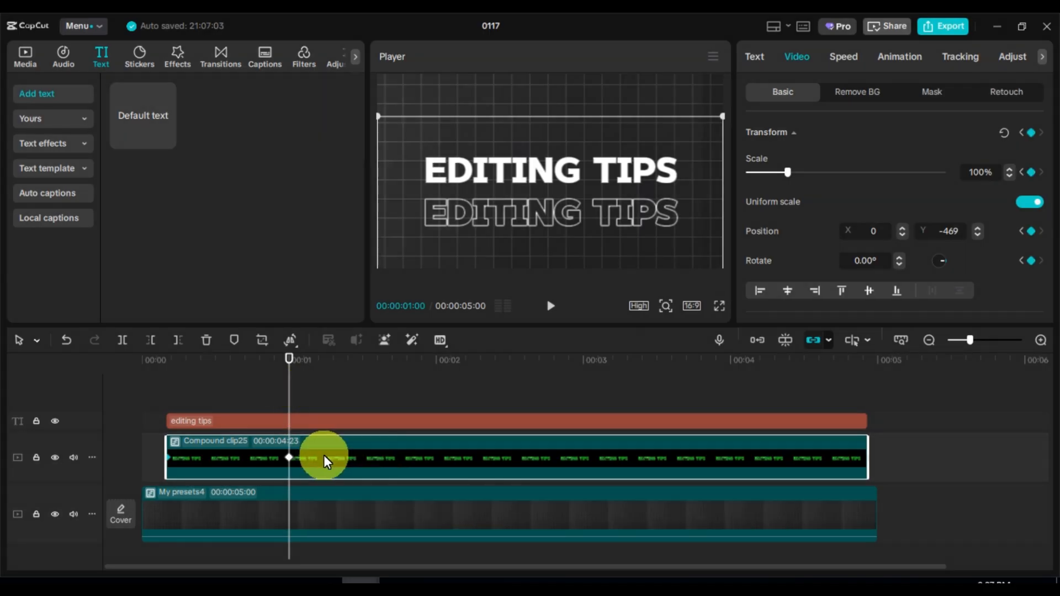
pyautogui.rightClick(315, 456)
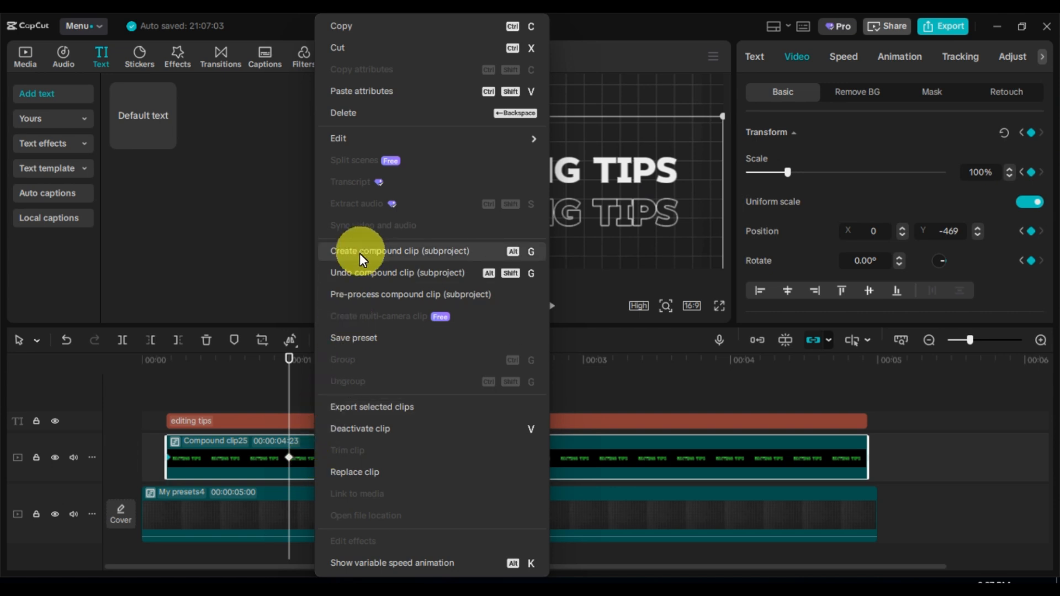
pyautogui.click(216, 394)
pyautogui.moveTo(313, 459); pyautogui.dragTo(320, 402)
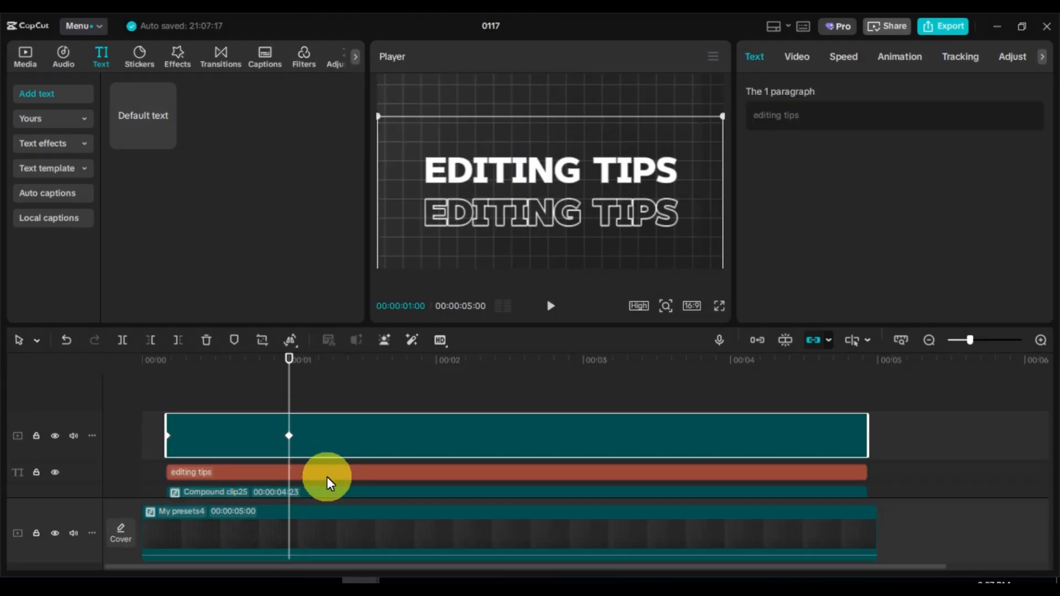
pyautogui.moveTo(323, 469); pyautogui.dragTo(324, 392)
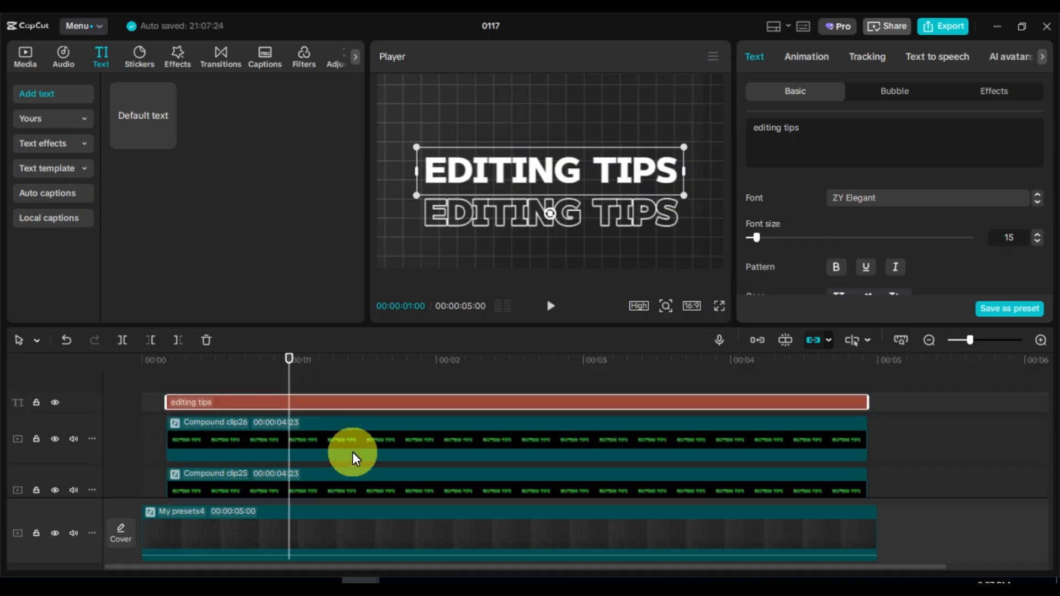
# Select the duplicate compound clip and move it lower in the player, beneath the first outlined copy
pyautogui.click(344, 420)
pyautogui.click(350, 473)
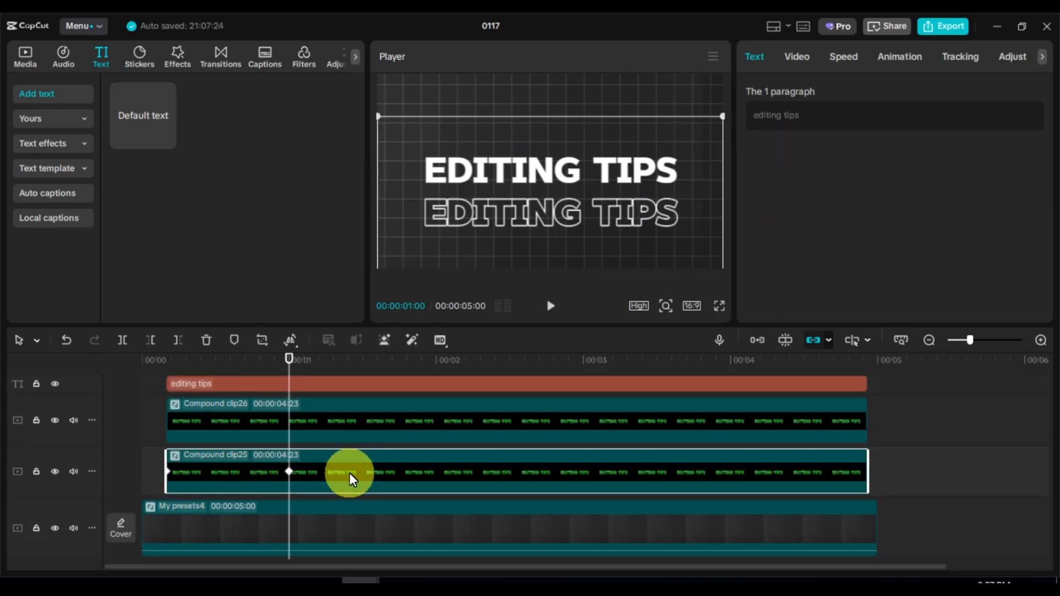
pyautogui.click(365, 432)
pyautogui.click(530, 247)
pyautogui.moveTo(530, 247); pyautogui.dragTo(533, 286)
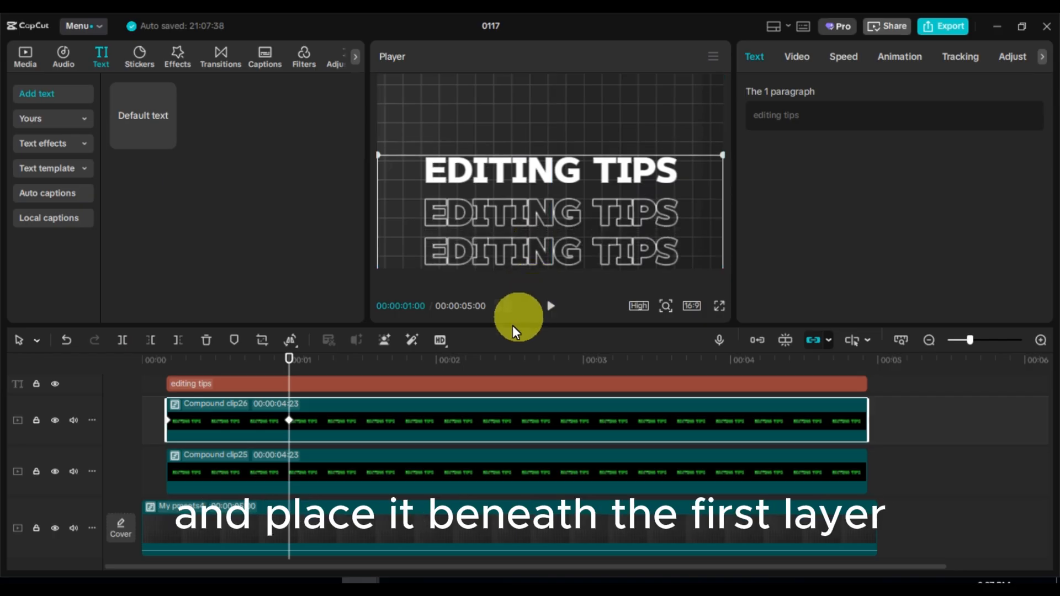
# Add two more copies of the compound clip on new top tracks and position them above the white text in the player
pyautogui.scroll(2, 357, 413)
pyautogui.moveTo(337, 453); pyautogui.dragTo(333, 385)
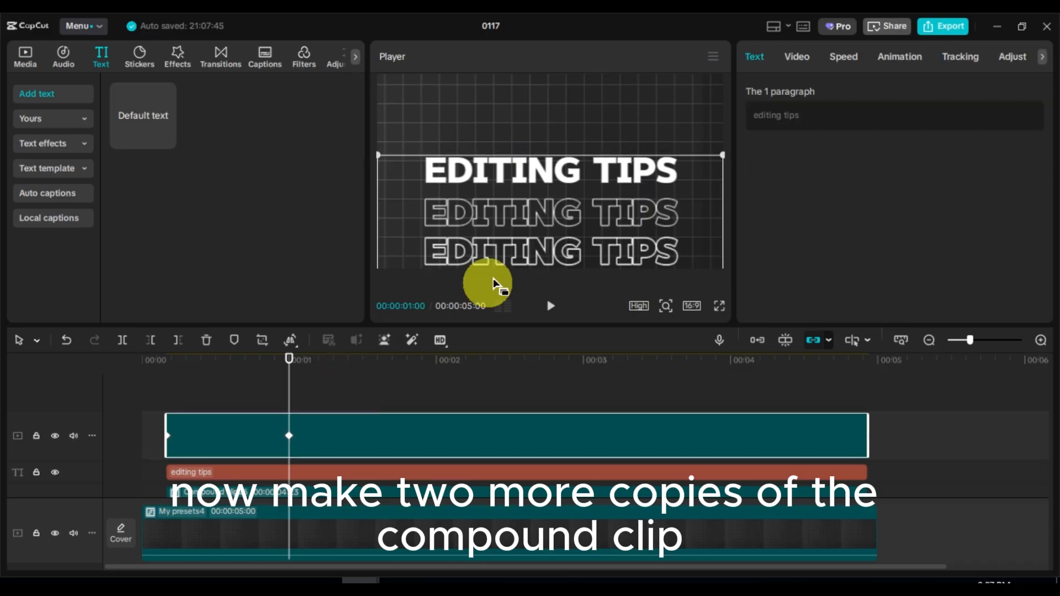
pyautogui.moveTo(520, 223); pyautogui.dragTo(523, 102)
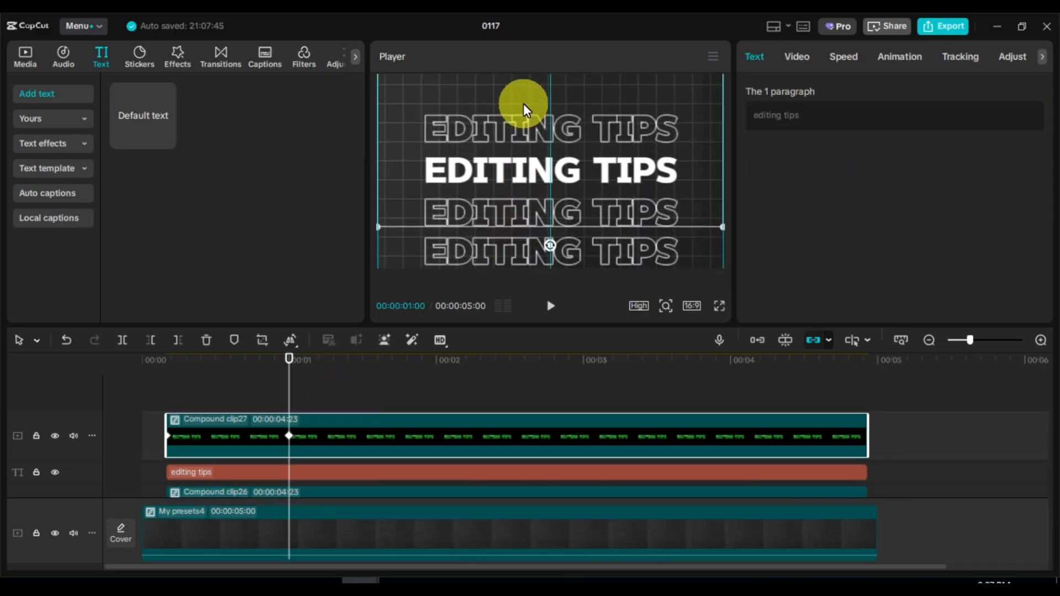
pyautogui.moveTo(524, 104); pyautogui.dragTo(523, 104)
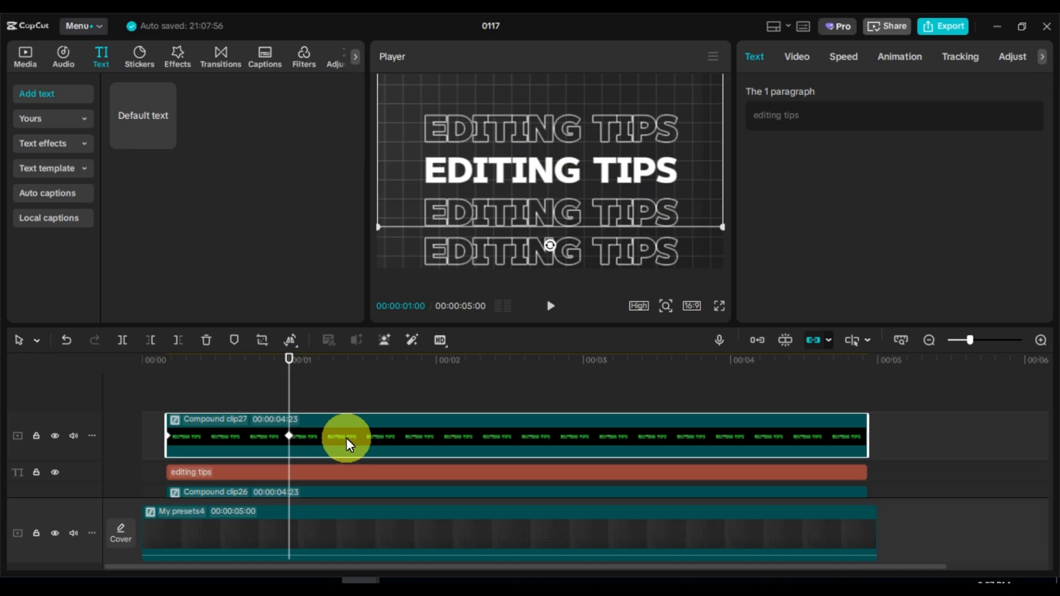
pyautogui.moveTo(346, 439); pyautogui.dragTo(345, 385)
pyautogui.moveTo(545, 166); pyautogui.dragTo(549, 106)
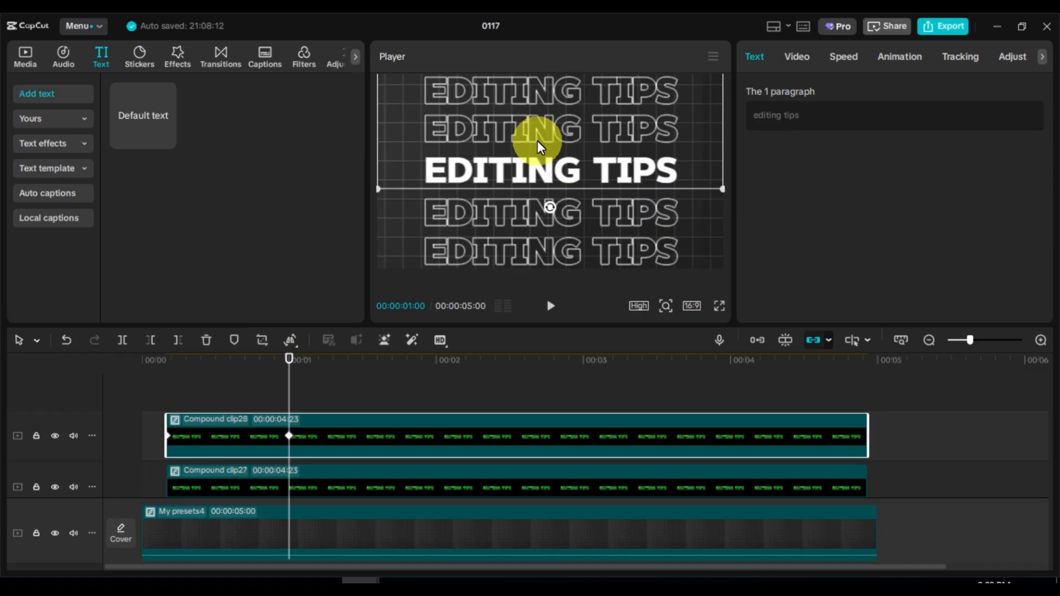
# Play the stacked outline animation from the start of the timeline
pyautogui.click(165, 367)
pyautogui.press('space')
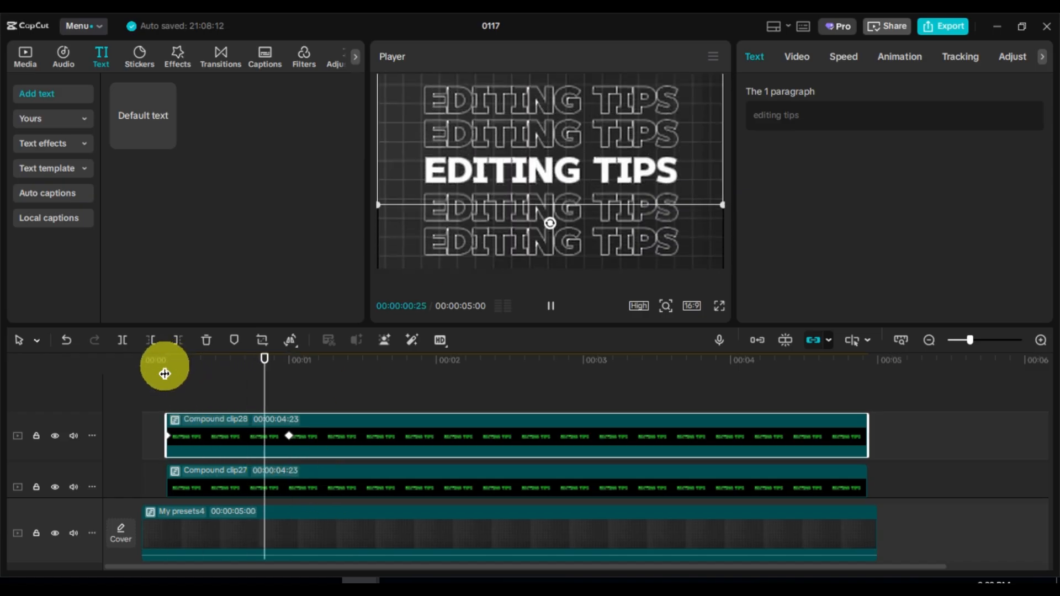
pyautogui.press('space')
pyautogui.click(165, 368)
pyautogui.press('space')
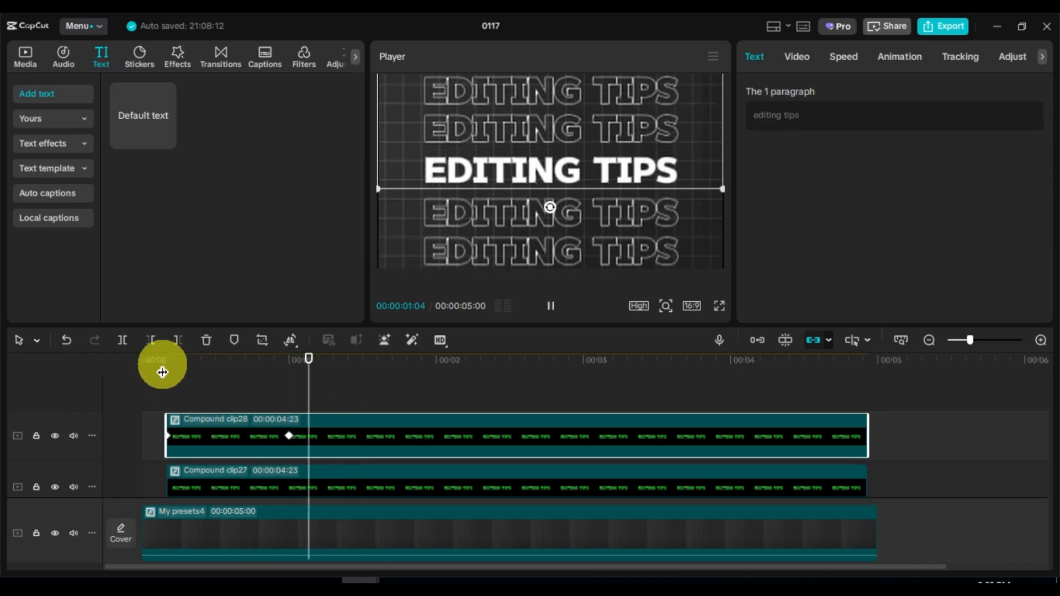
pyautogui.press('space')
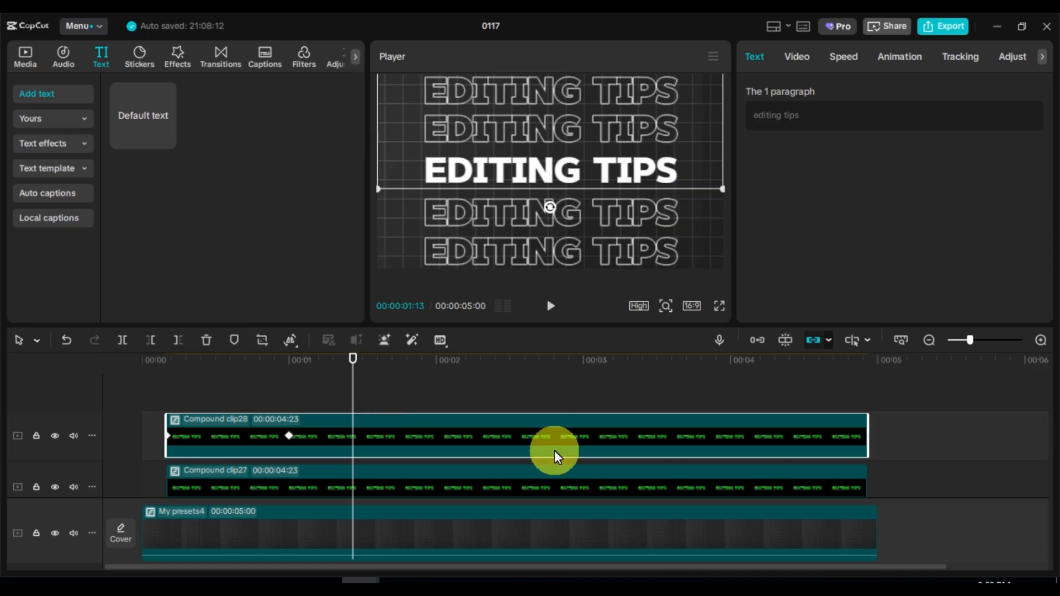
# Select all four compound clips and combine them into a single compound clip
pyautogui.click(518, 453)
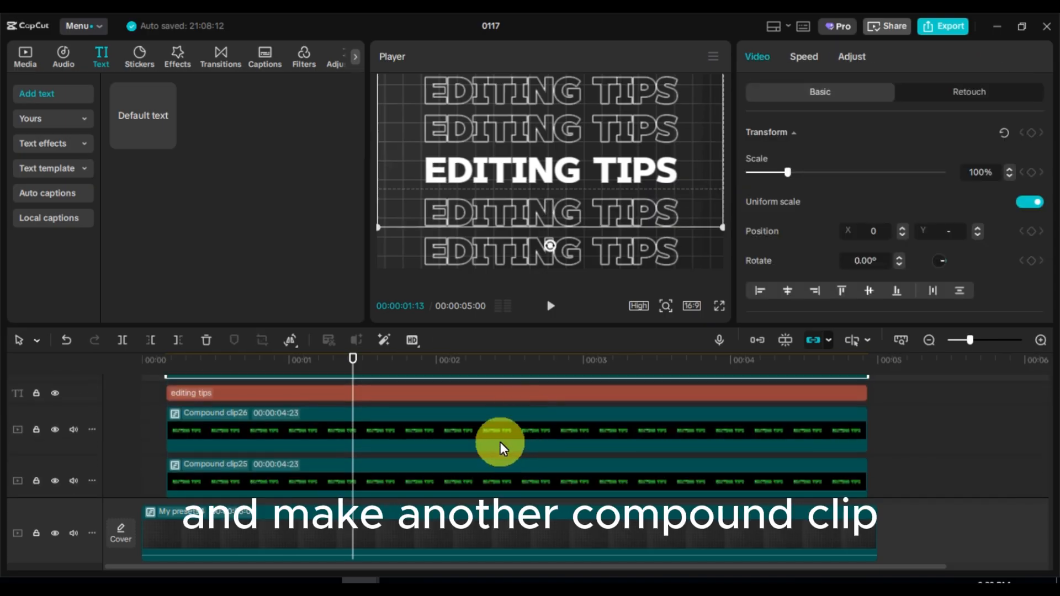
pyautogui.click(499, 440)
pyautogui.keyDown('ctrl'); pyautogui.click(488, 473); pyautogui.keyUp('ctrl')
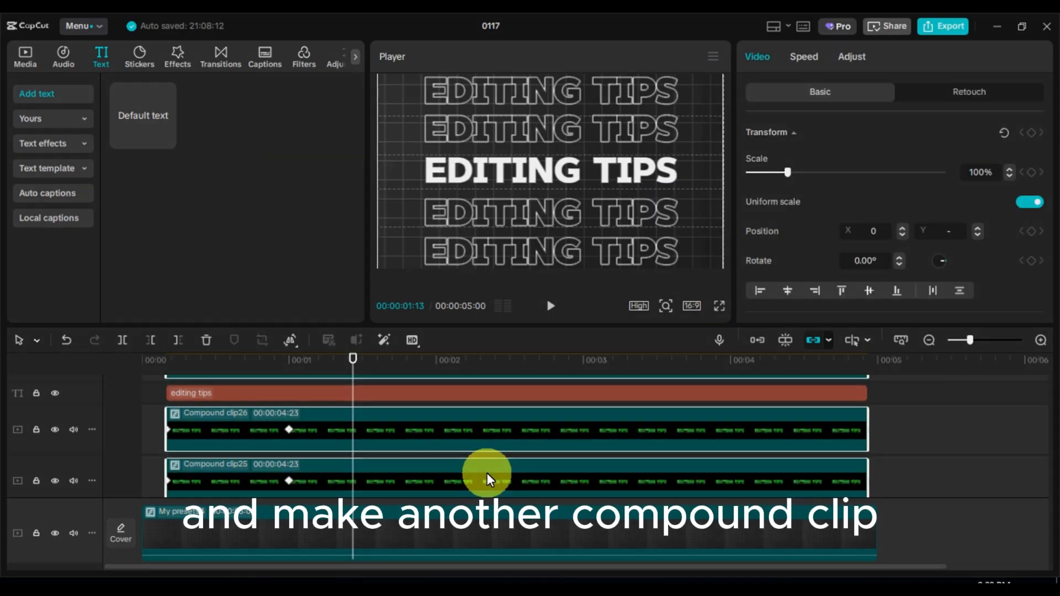
pyautogui.rightClick(487, 473)
pyautogui.click(542, 249)
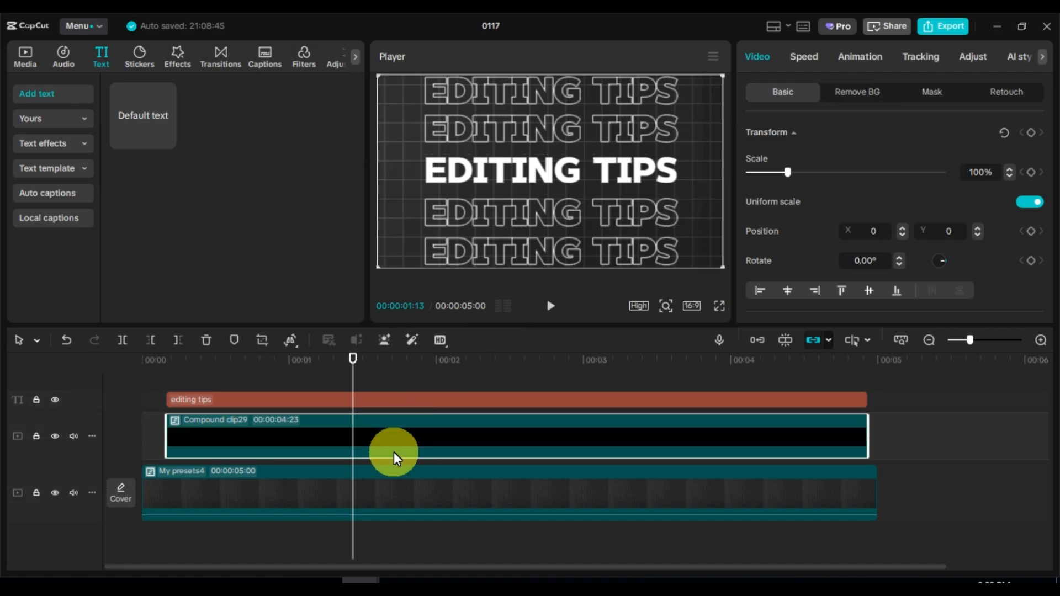
# Trim the combined compound clip so it ends at 00:00:01:19
pyautogui.click(367, 366)
pyautogui.click(382, 364)
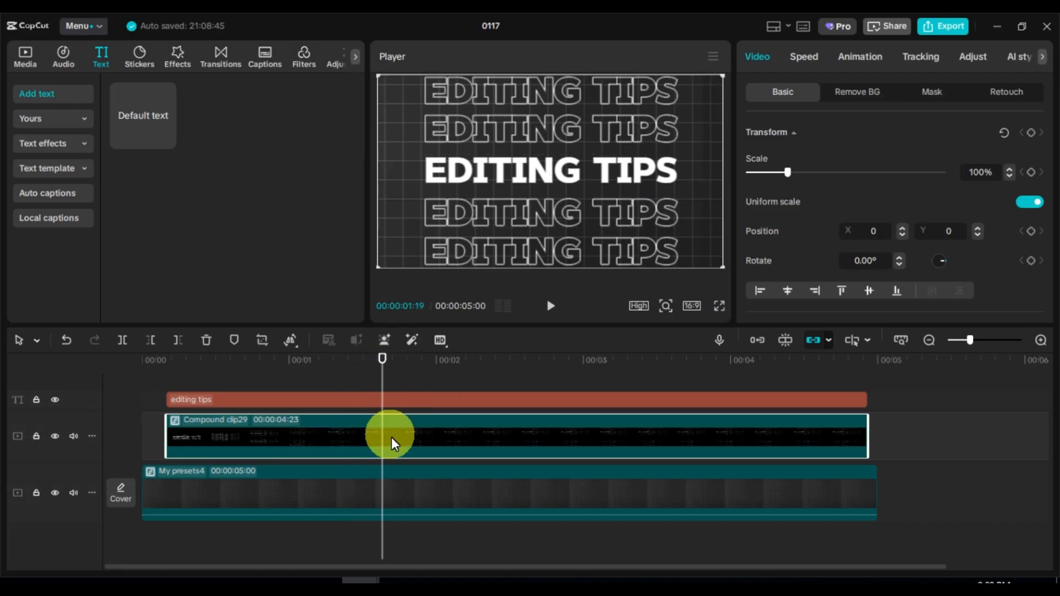
pyautogui.moveTo(866, 435); pyautogui.dragTo(383, 445)
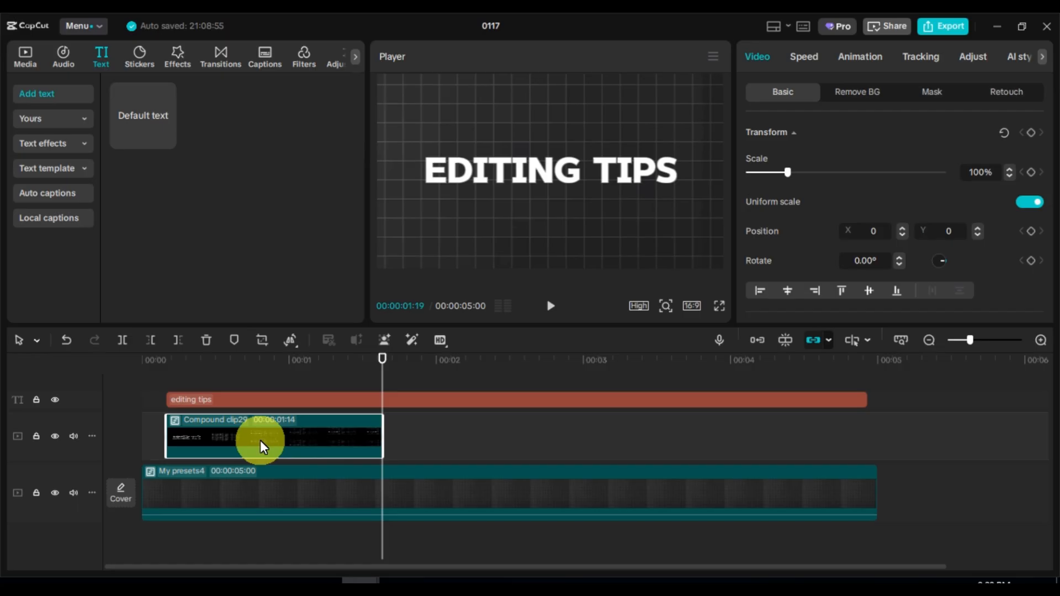
# Place a copy of the trimmed clip directly after it and reverse that copy
pyautogui.moveTo(260, 440); pyautogui.dragTo(475, 440)
pyautogui.click(291, 341)
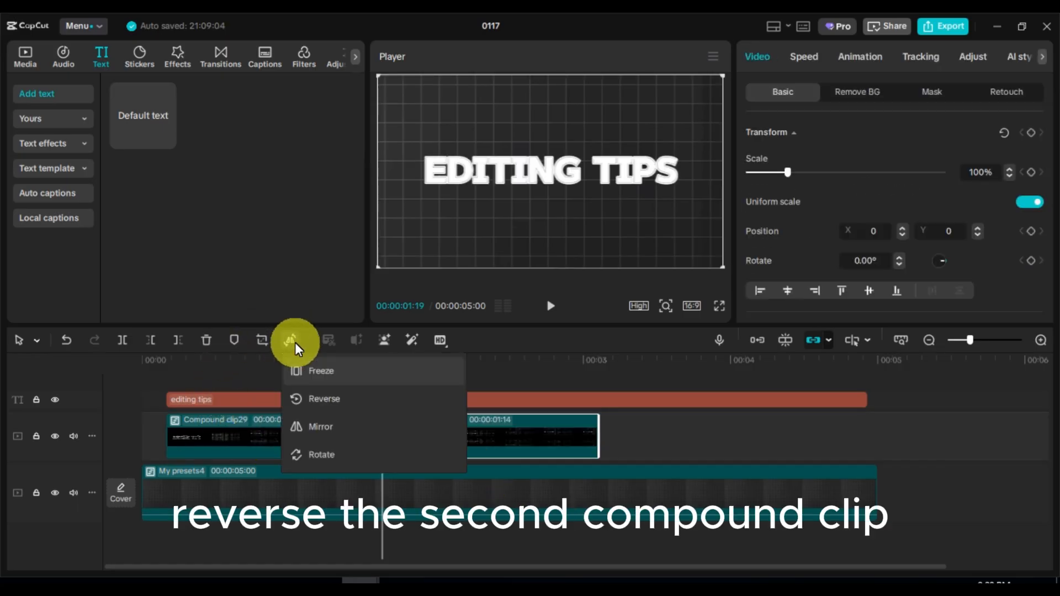
pyautogui.click(312, 397)
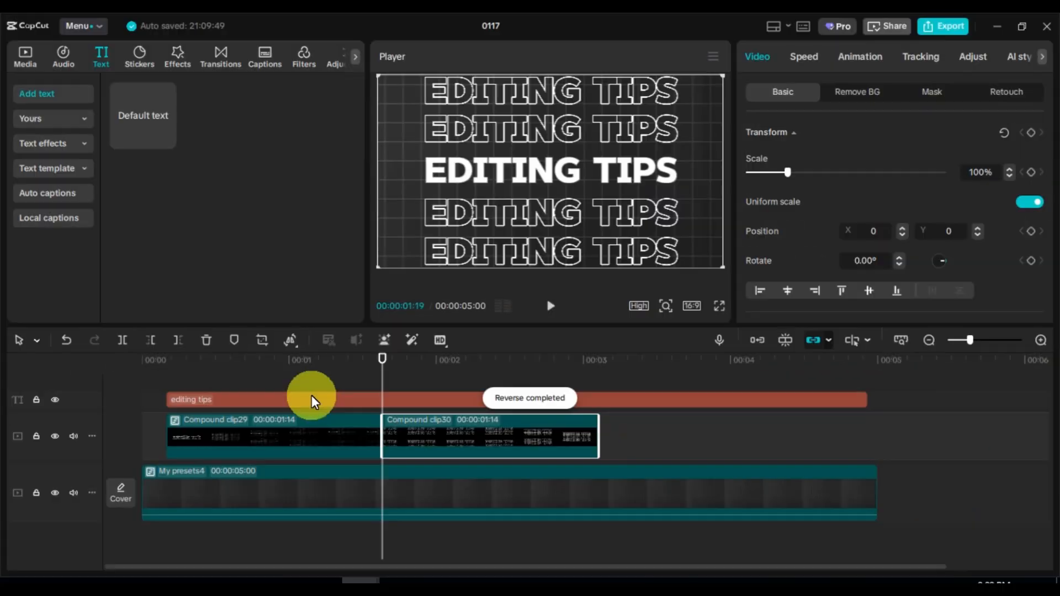
# Play the forward and reversed animation from the start of the timeline
pyautogui.moveTo(201, 370); pyautogui.dragTo(157, 371)
pyautogui.press('space')
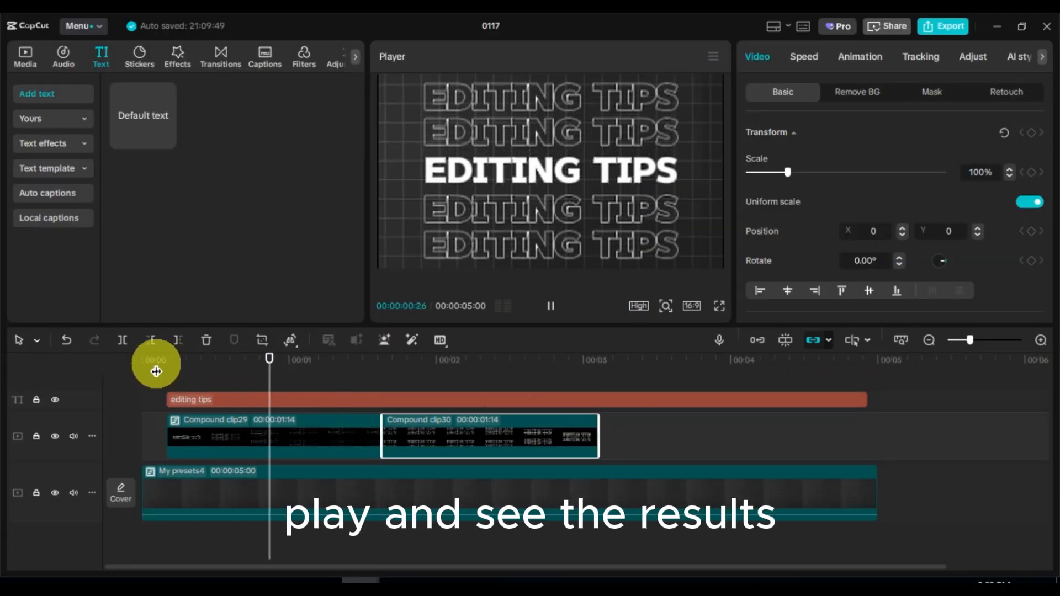
pyautogui.press('space')
pyautogui.click(421, 366)
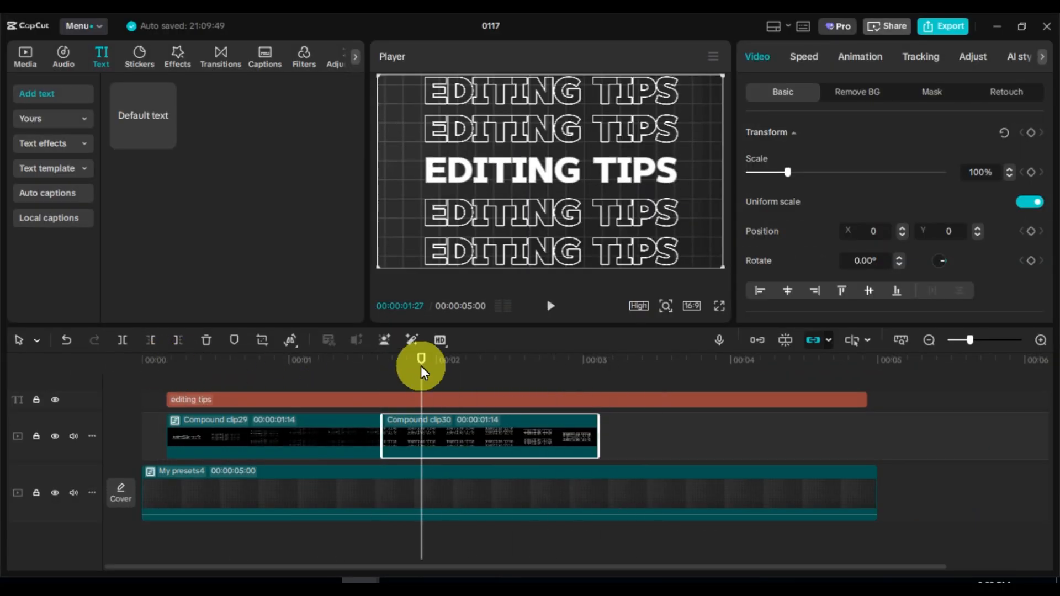
# Move the editing tips text clip to the very start of the timeline, before the animation
pyautogui.click(348, 364)
pyautogui.click(365, 398)
pyautogui.moveTo(366, 399); pyautogui.dragTo(137, 381)
# Play the finished text effect from the beginning
pyautogui.click(142, 361)
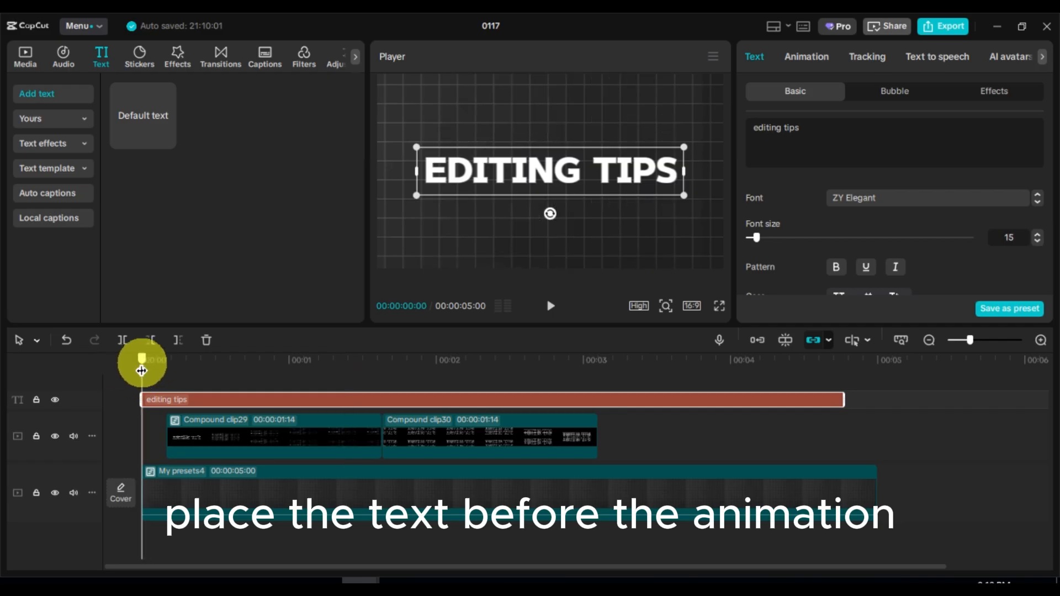
pyautogui.press('space')
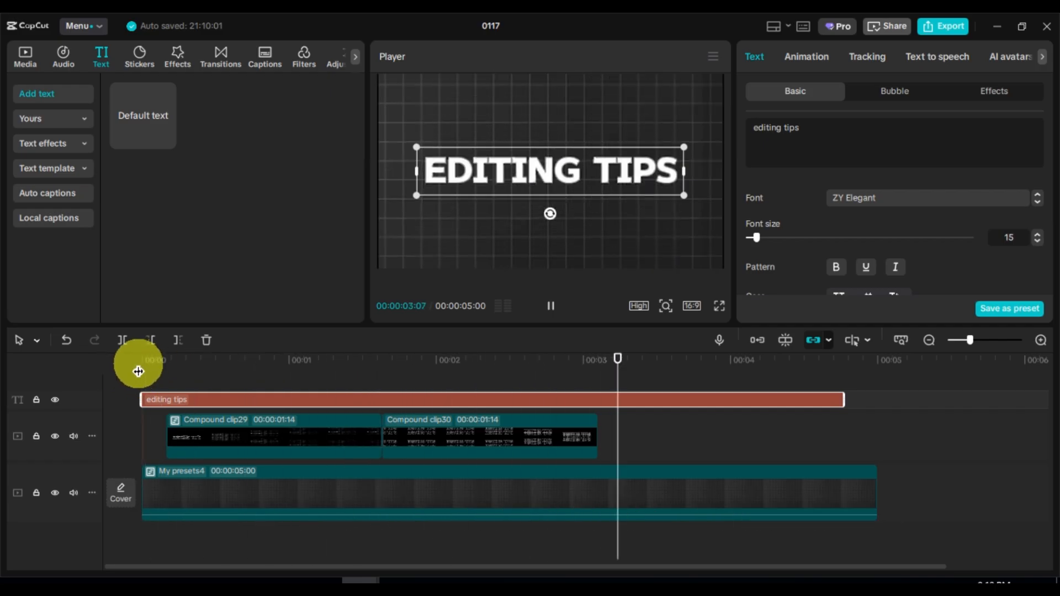
pyautogui.press('space')
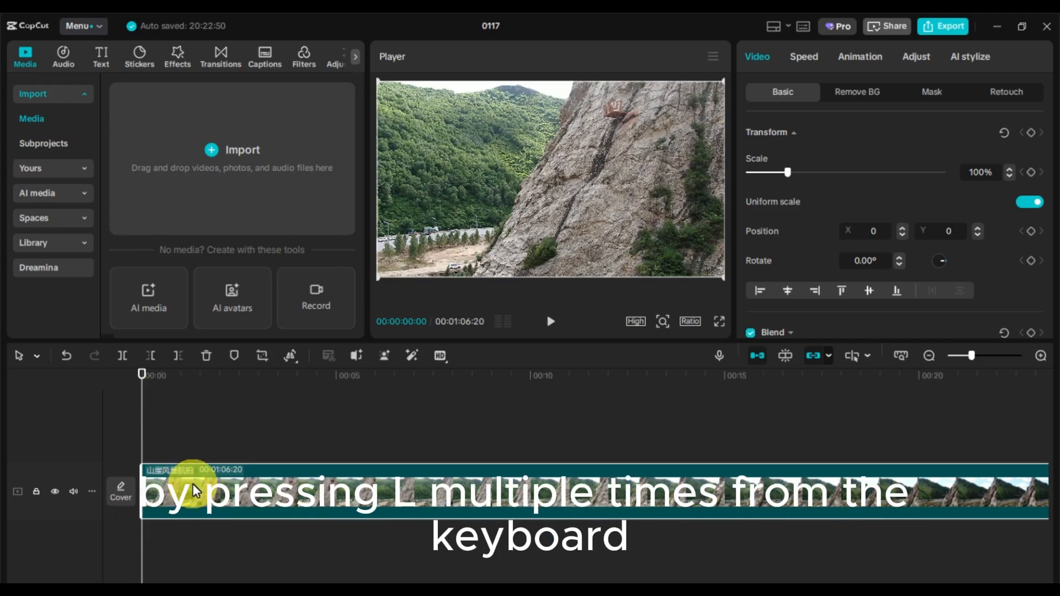
# Play the landscape video from the start and repeatedly increase the playback speed with the fast-forward shortcut
pyautogui.click(155, 375)
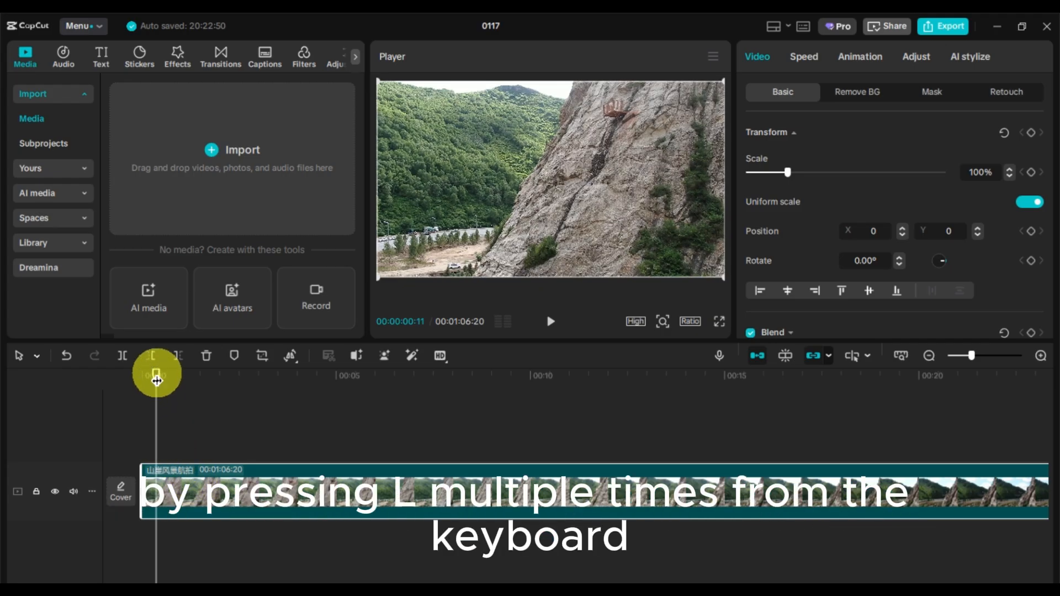
pyautogui.moveTo(156, 380)
pyautogui.mouseDown()
pyautogui.moveTo(135, 387)
pyautogui.moveTo(146, 391)
pyautogui.mouseUp()
pyautogui.press('space')
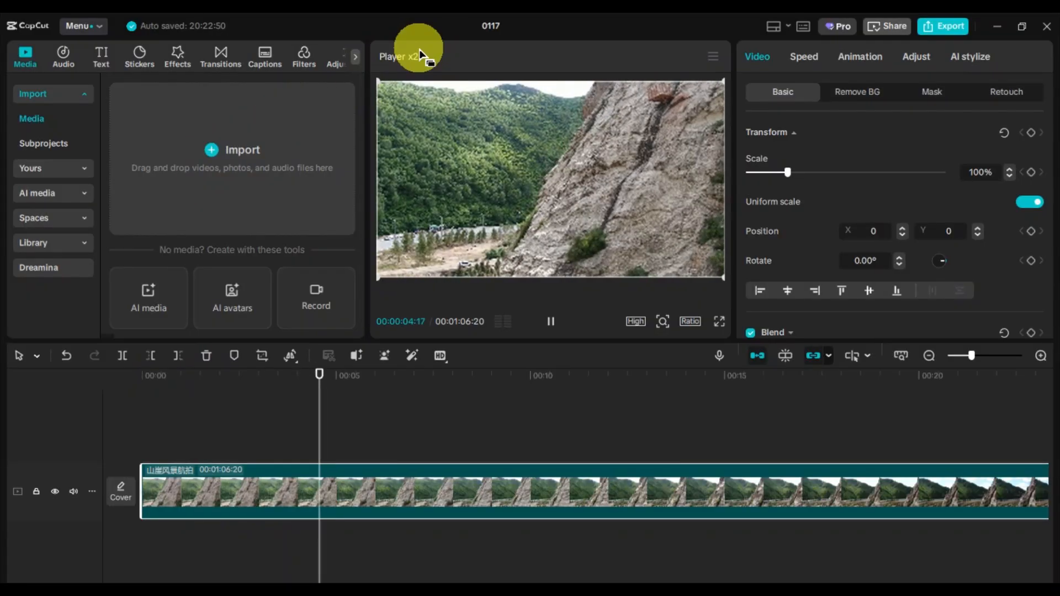
pyautogui.press('l')
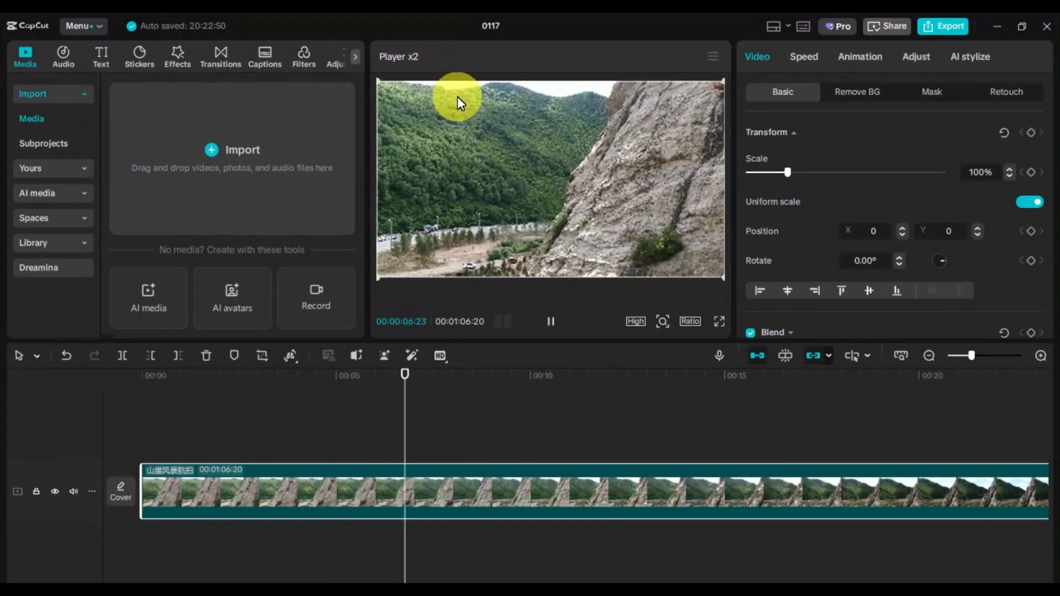
pyautogui.press('l')
pyautogui.press('l')
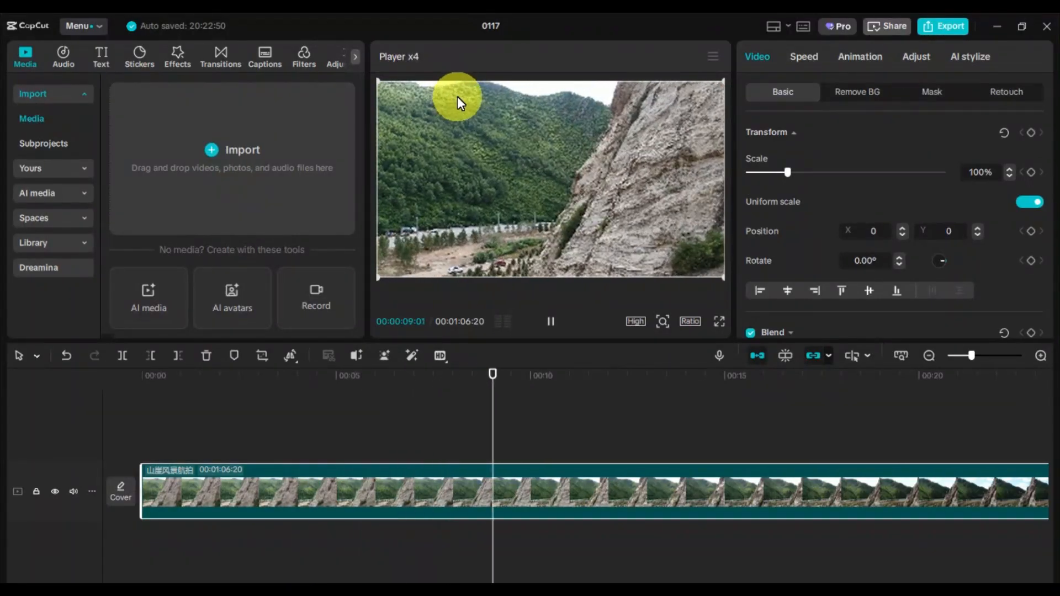
pyautogui.press('l')
pyautogui.press('l')
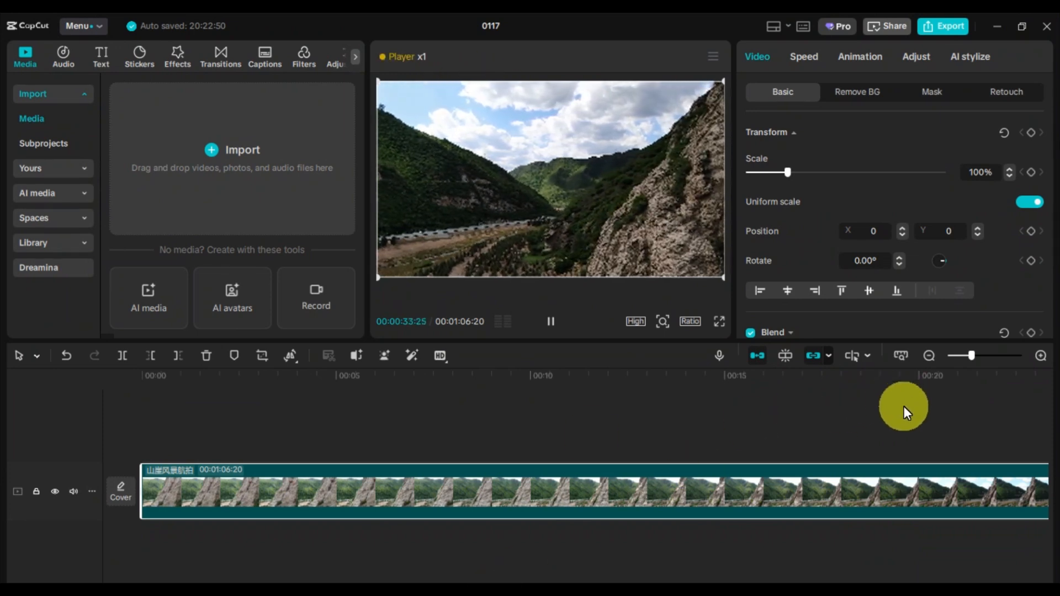
# Stop the fast playback with its shortcut and resume playing
pyautogui.press('k')
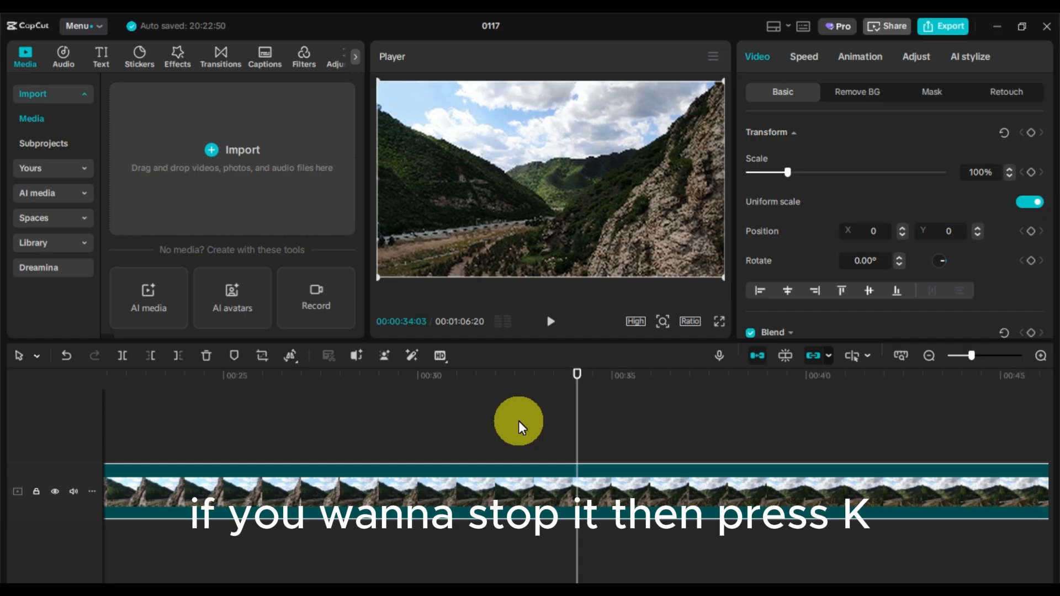
pyautogui.press('l')
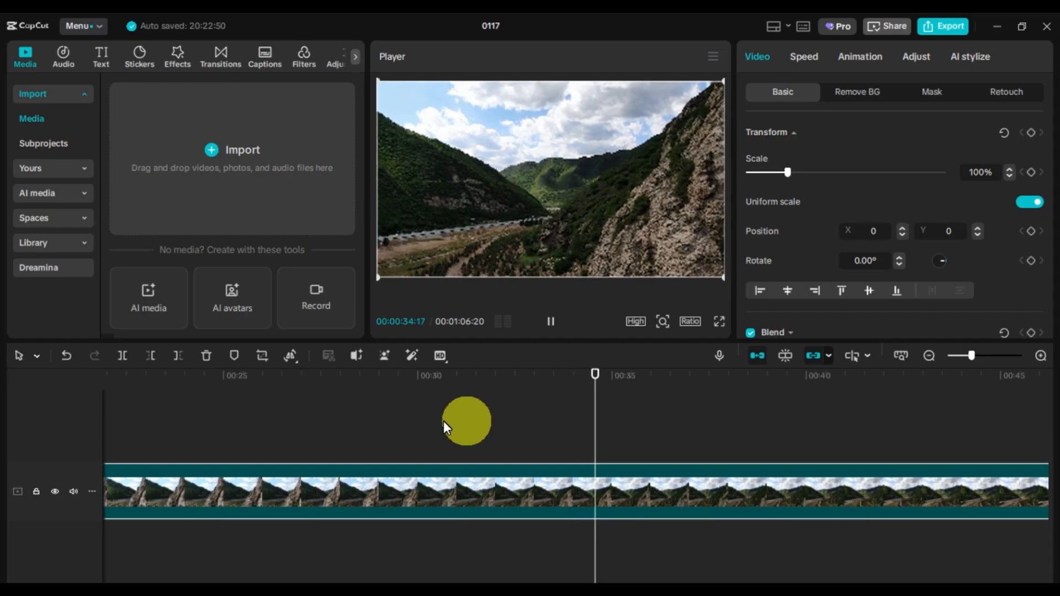
# Play the landscape video backwards, repeatedly increasing the reverse speed with the rewind shortcut
pyautogui.click(379, 419)
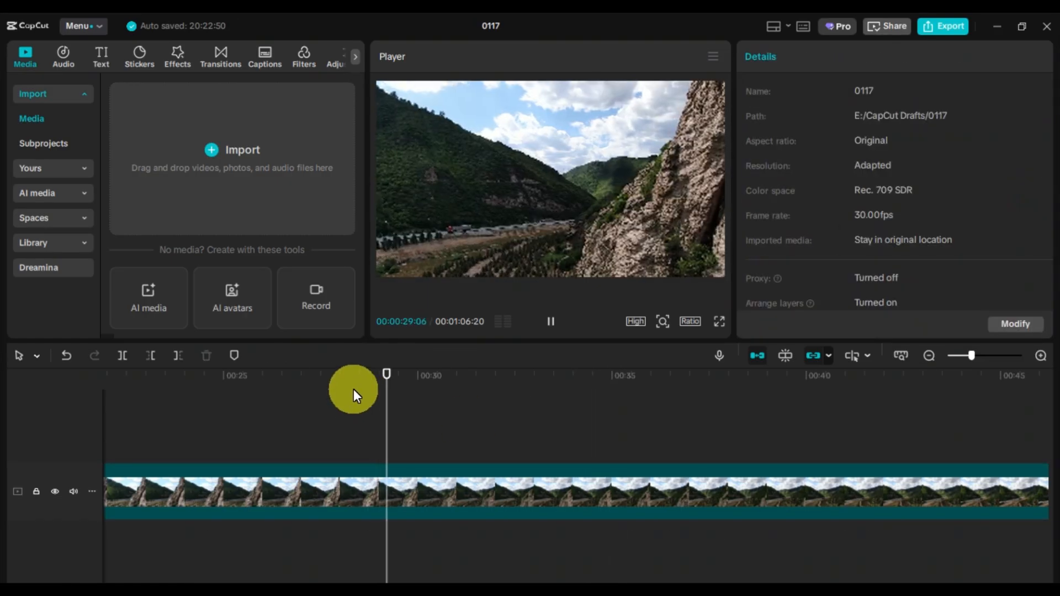
pyautogui.press('space')
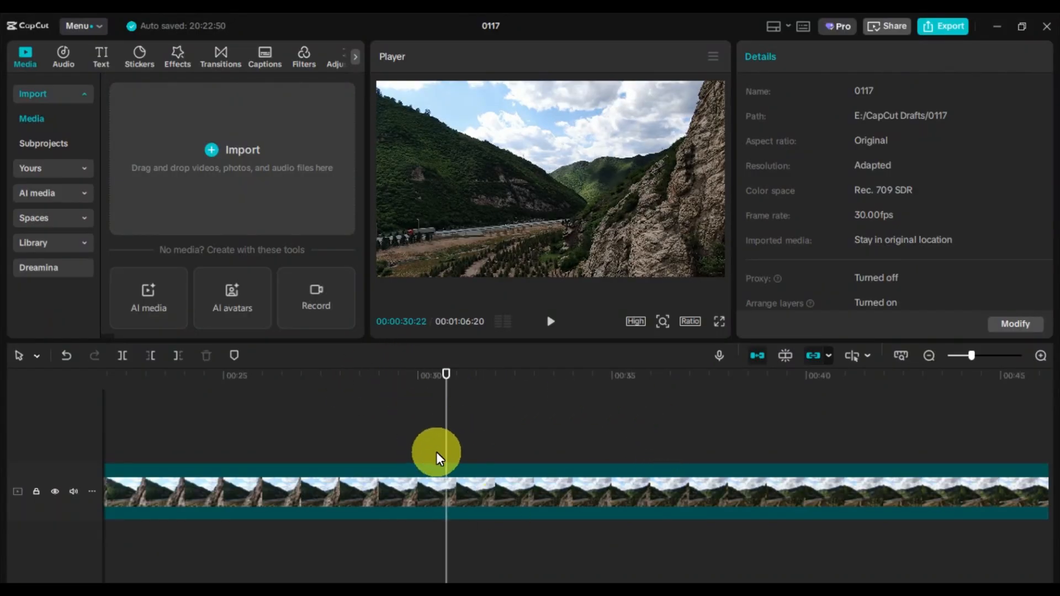
pyautogui.press('j')
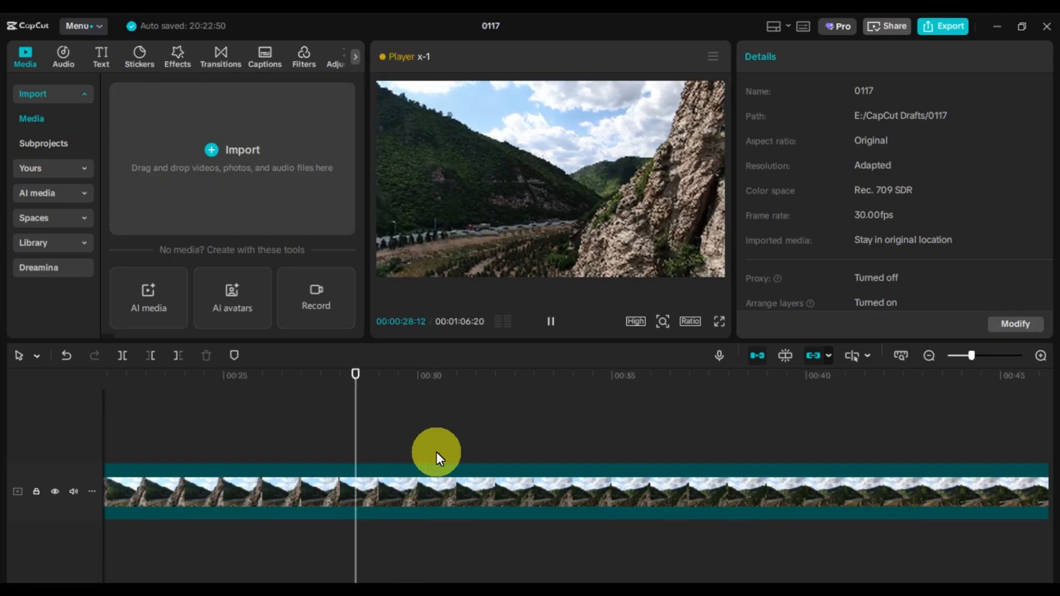
pyautogui.press('j')
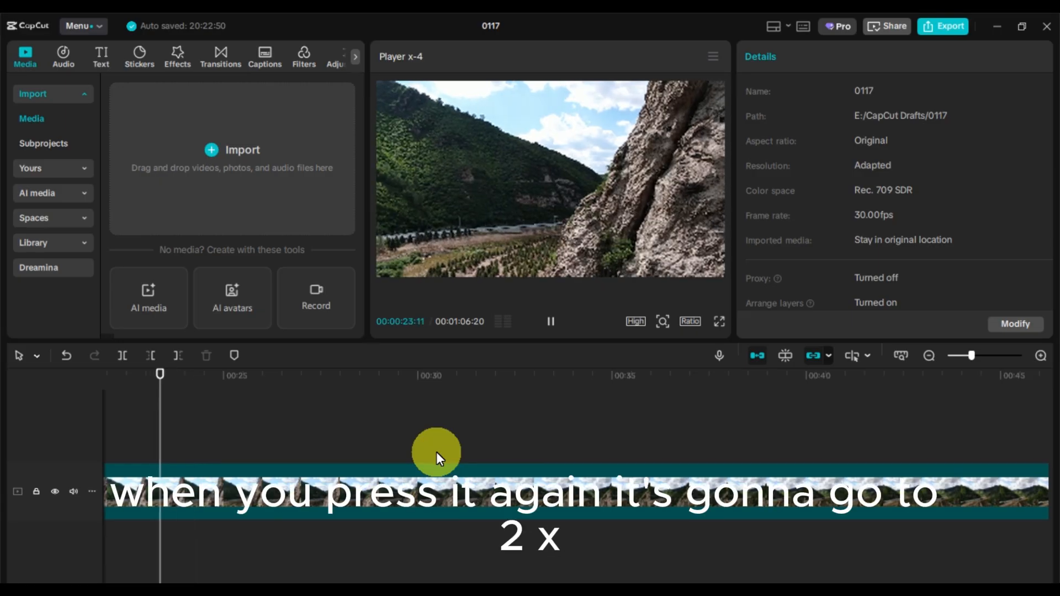
pyautogui.press('j')
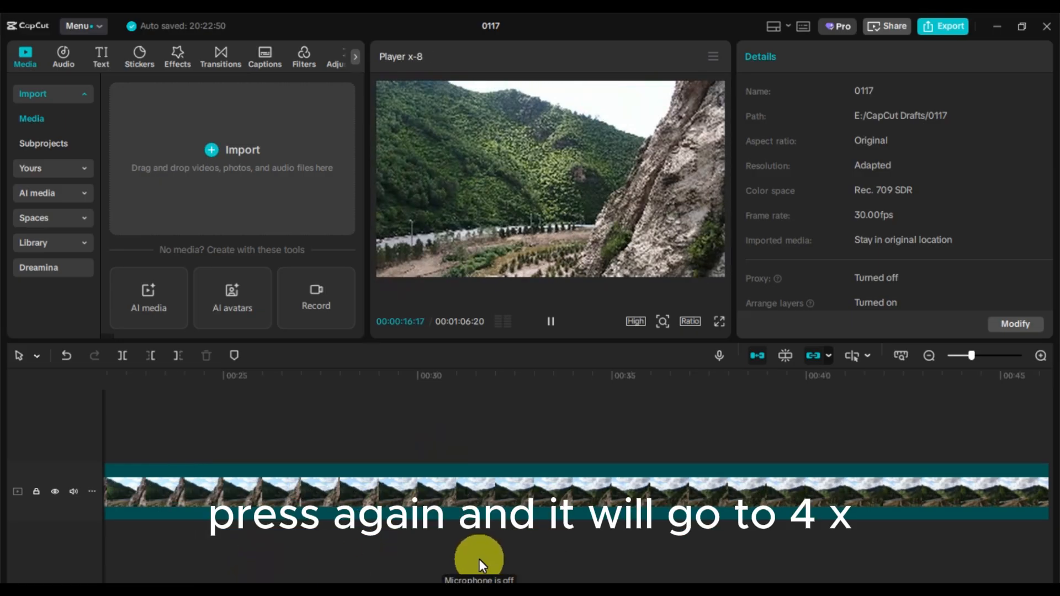
pyautogui.press('j')
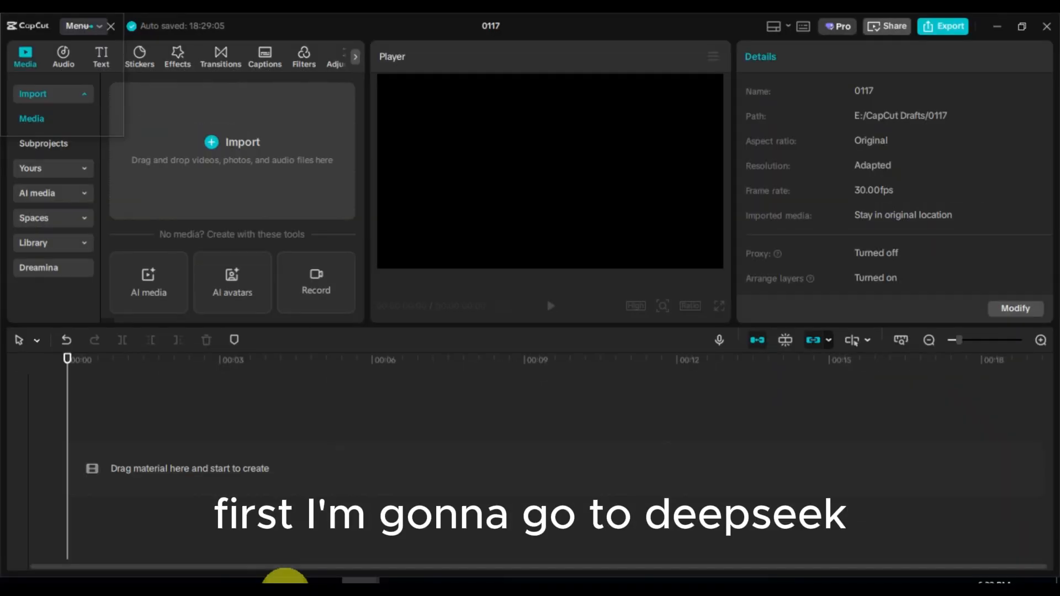
# Switch to DeepSeek in the browser and ask it to create a counting number 1 to 50 srt downloadable file
pyautogui.click(287, 576)
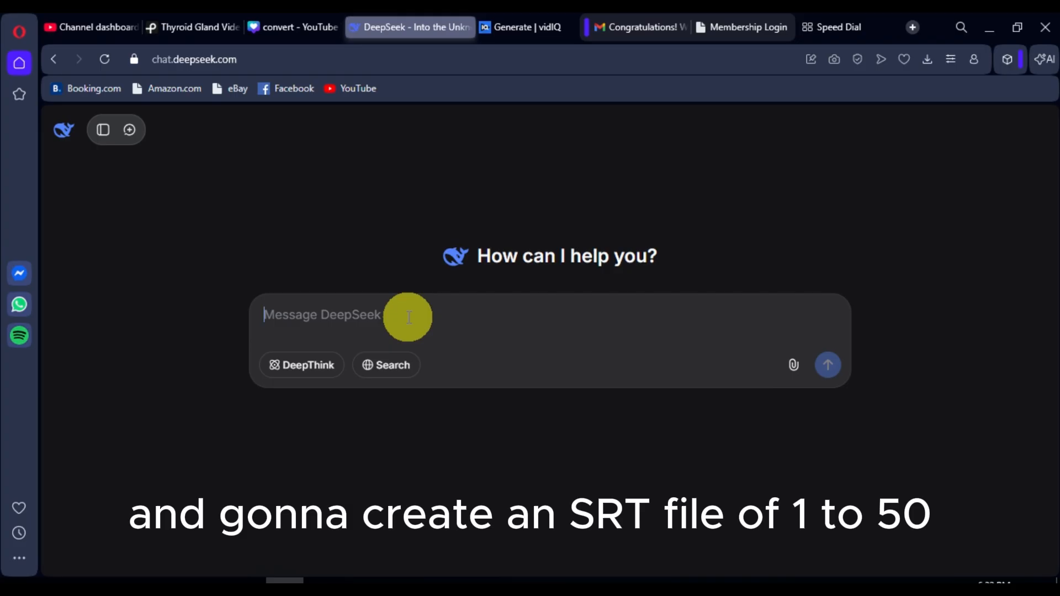
pyautogui.write('Create a counting number 1 to 50 srt downloadable file.')
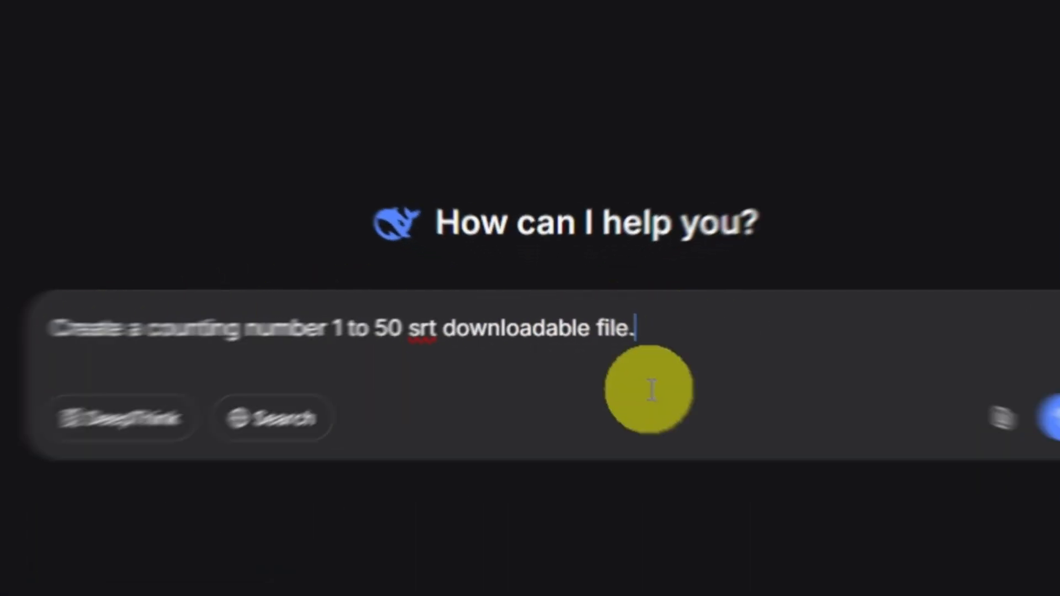
pyautogui.press('Return')
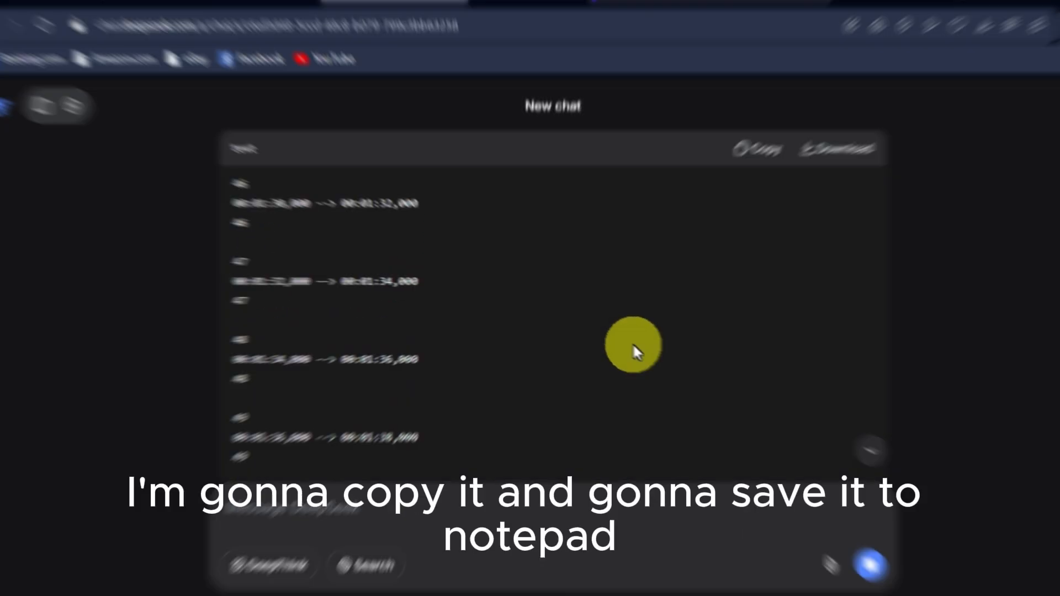
# Copy the generated SRT text and paste it into a new Notepad document
pyautogui.click(754, 154)
pyautogui.click(83, 594)
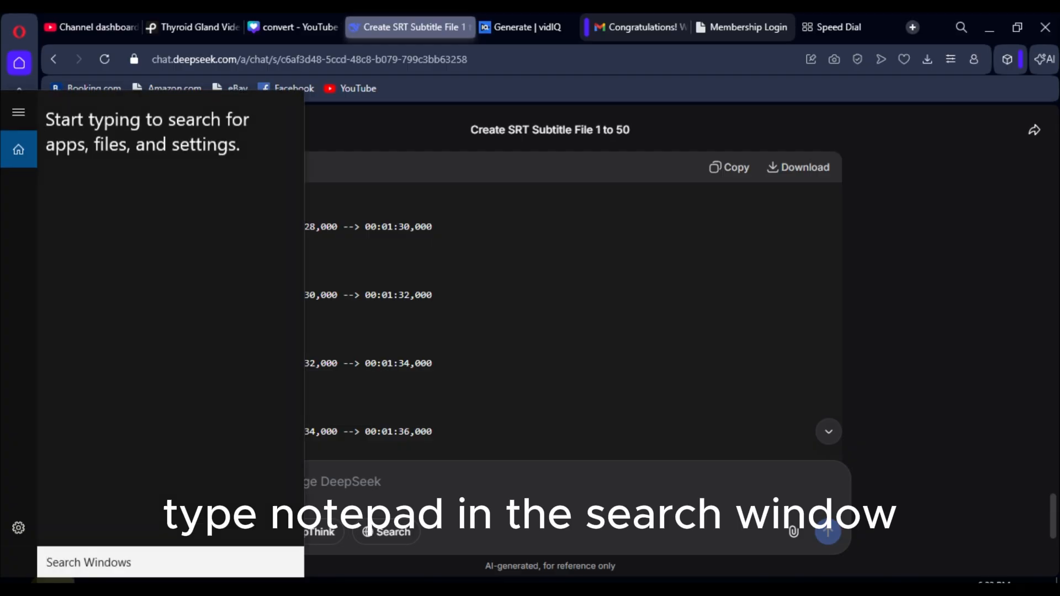
pyautogui.write('note')
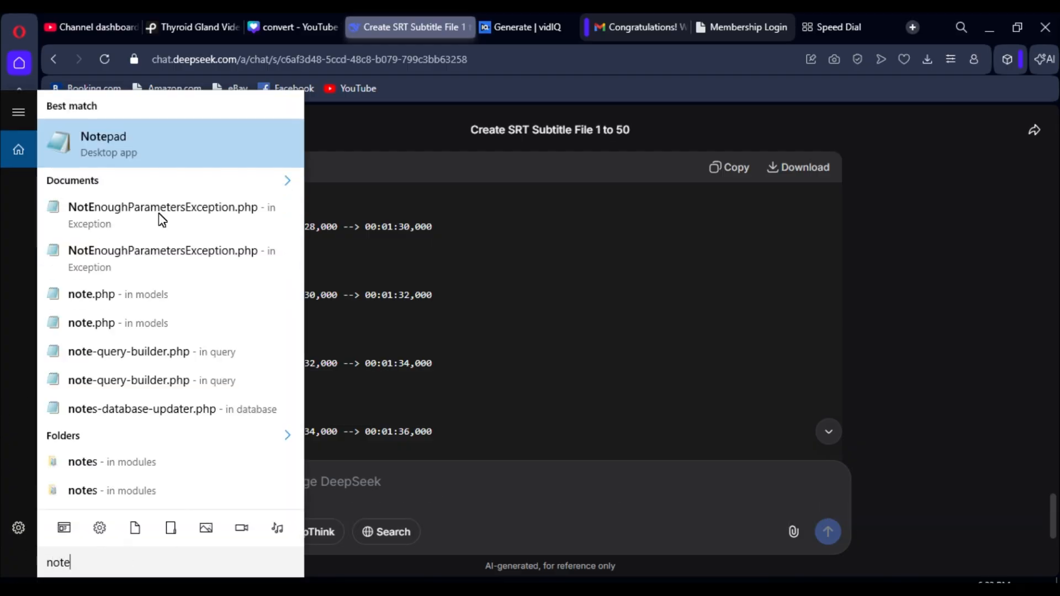
pyautogui.click(139, 151)
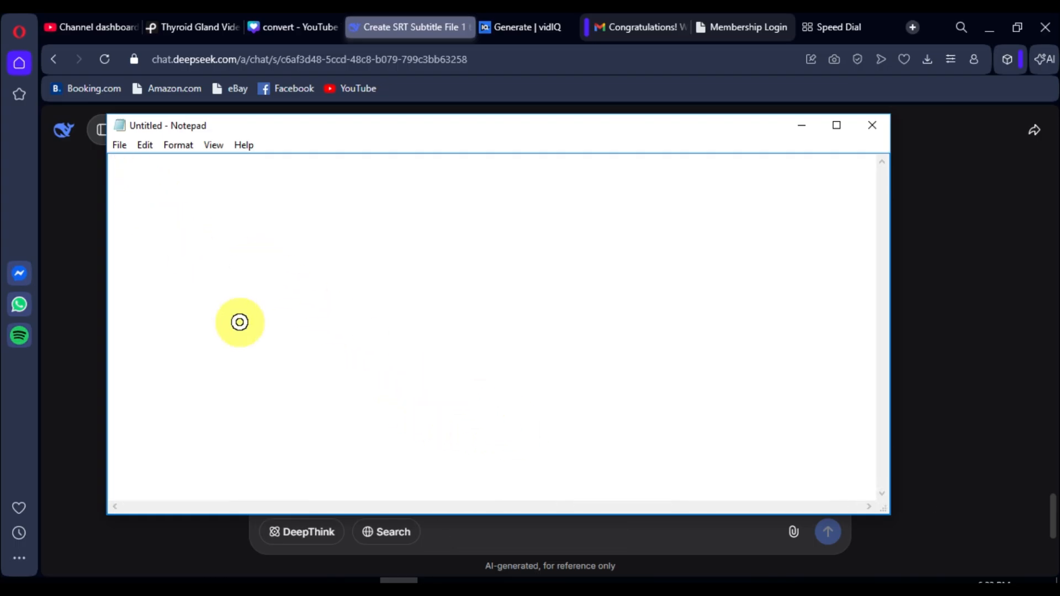
pyautogui.hotkey('ctrl', 'v')
# Save the Notepad text to the Desktop as 1 to 50.srt with the All Files type
pyautogui.click(119, 145)
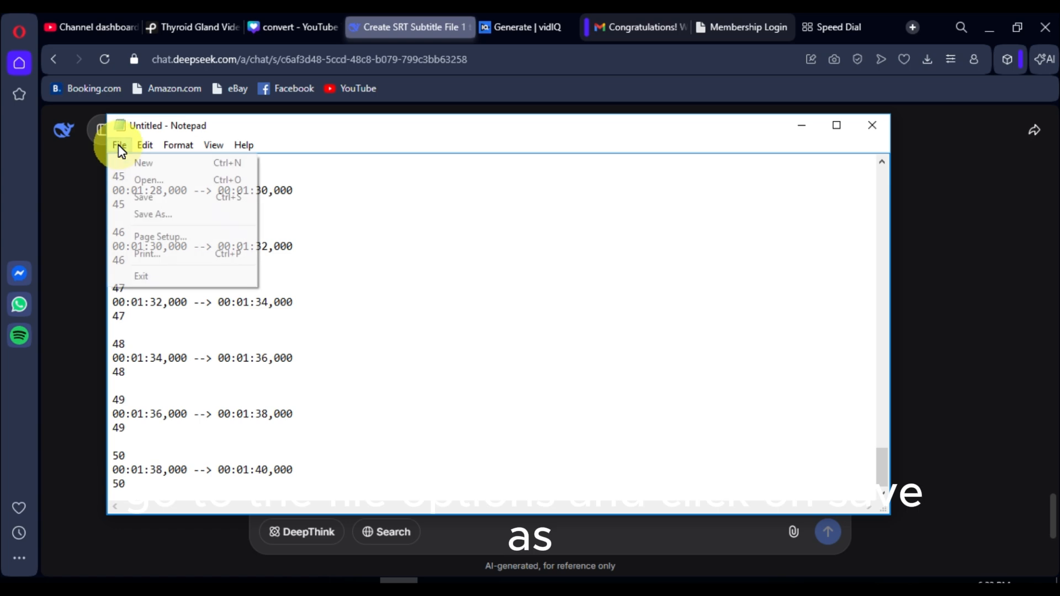
pyautogui.click(166, 218)
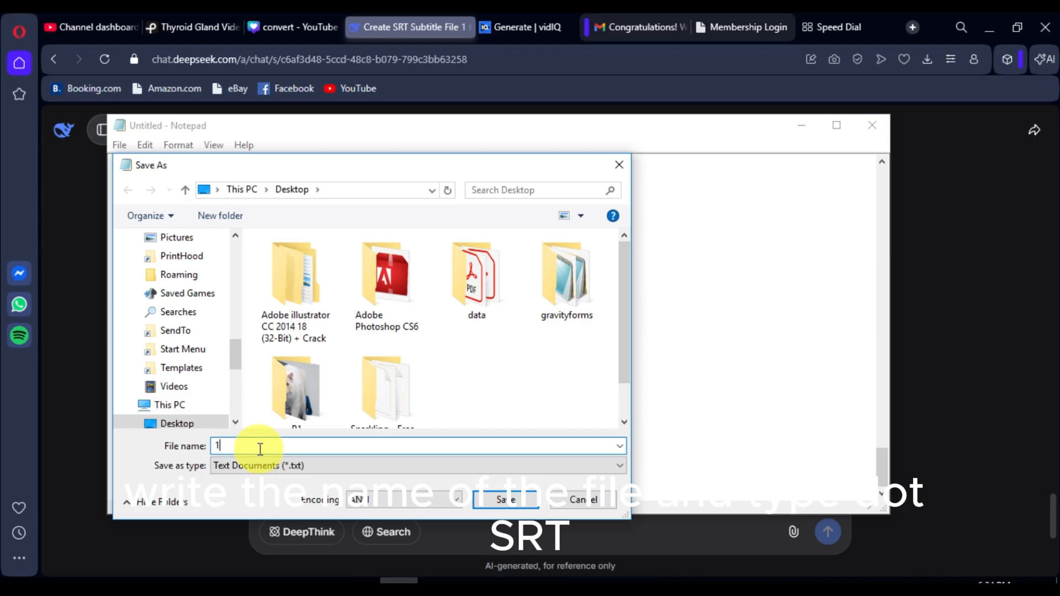
pyautogui.write('1 to 50.srt')
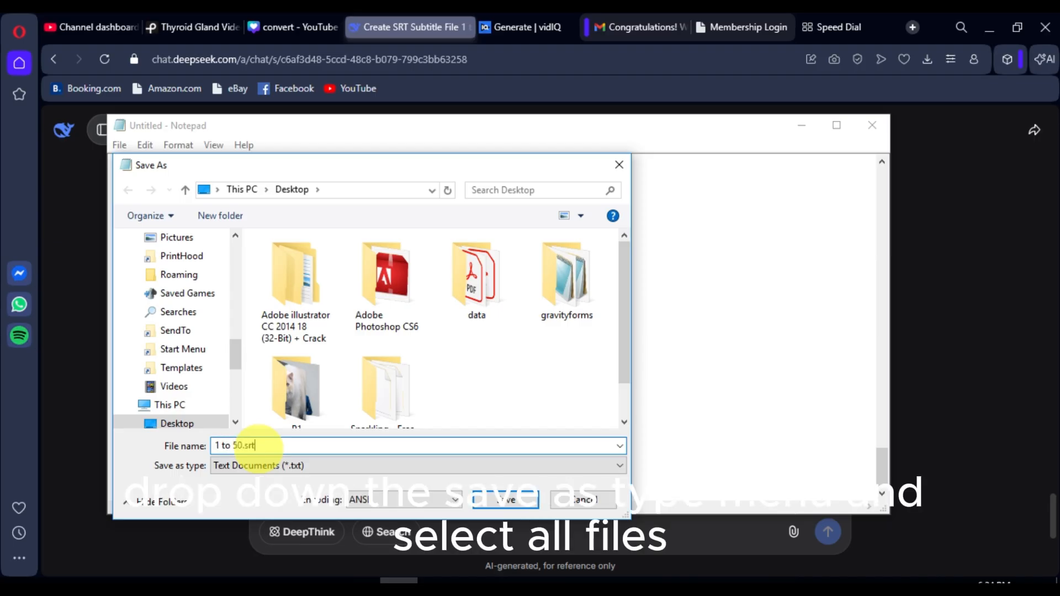
pyautogui.click(296, 466)
pyautogui.click(298, 486)
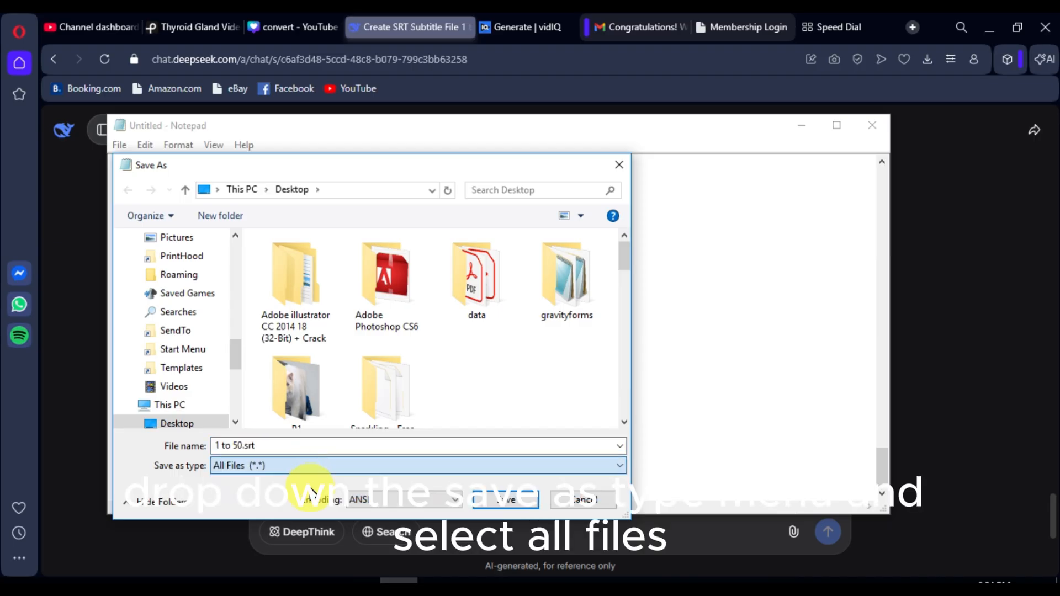
pyautogui.click(500, 505)
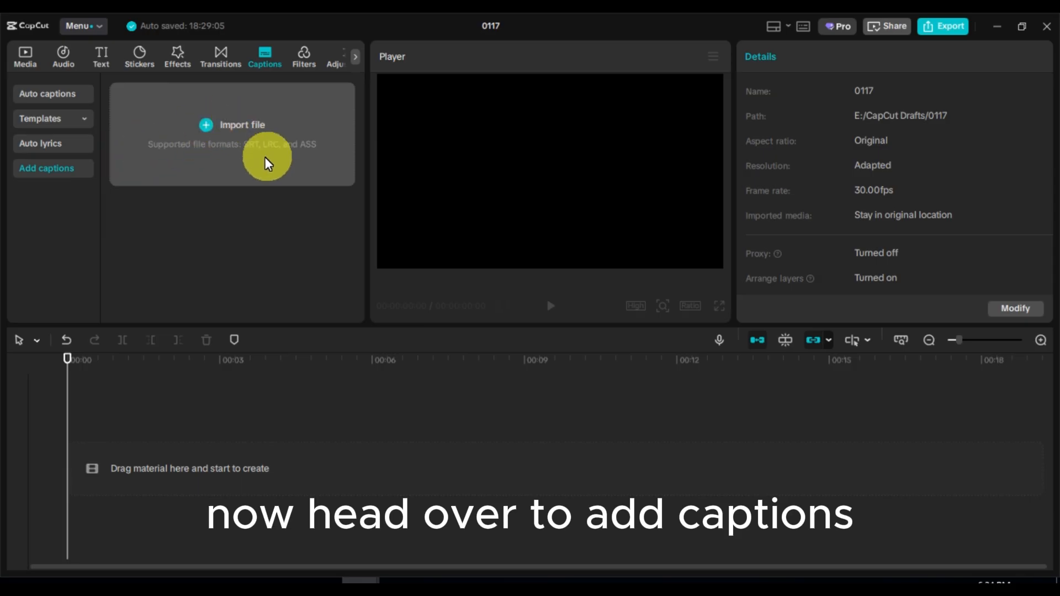
# Back in CapCut, import 1 to 50.srt as captions and add it to the timeline
pyautogui.click(206, 126)
pyautogui.click(368, 249)
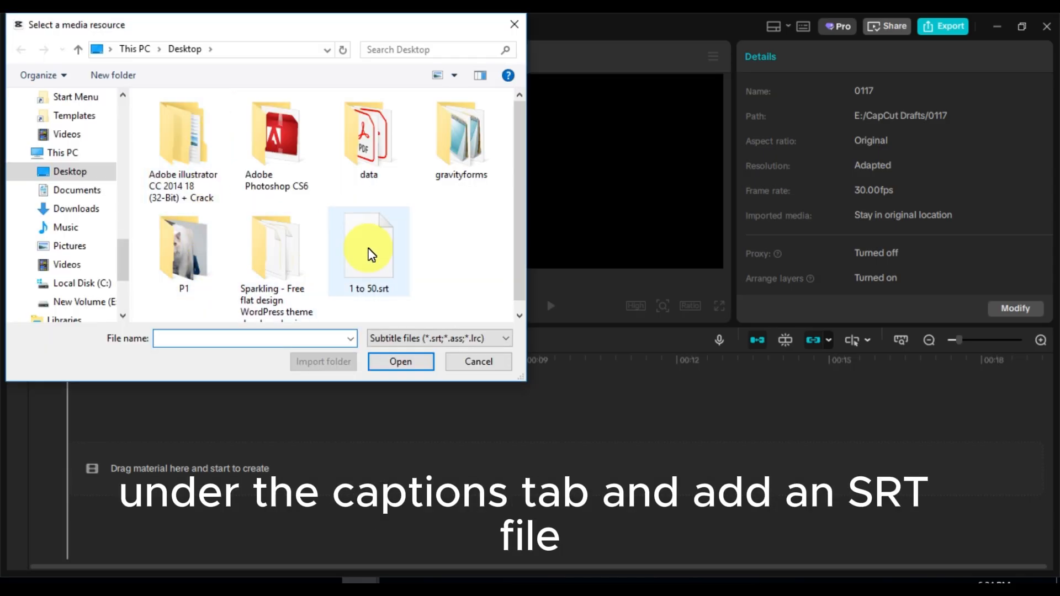
pyautogui.click(401, 363)
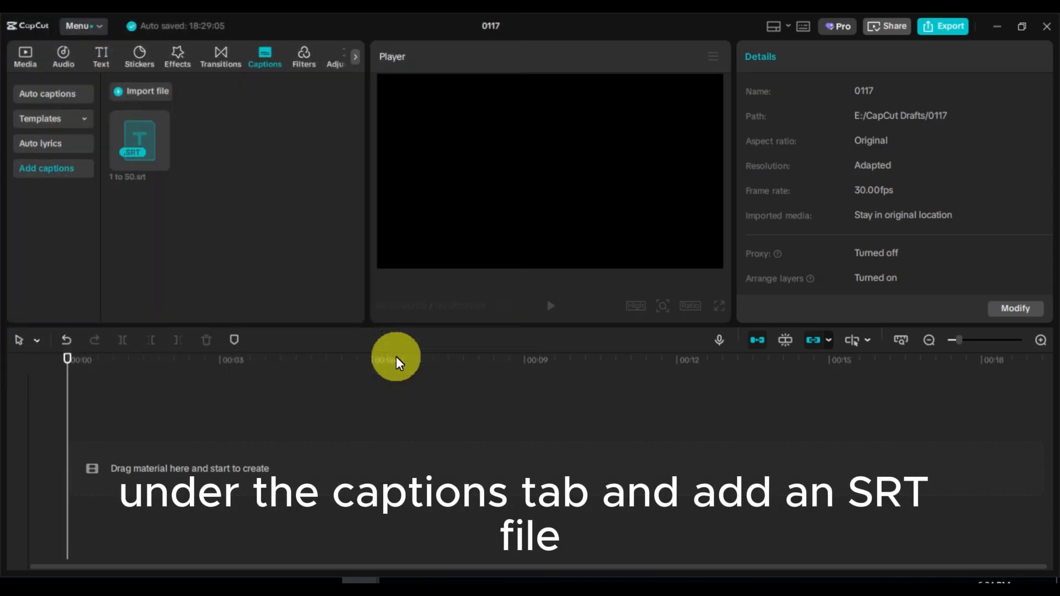
pyautogui.click(161, 164)
pyautogui.press('space')
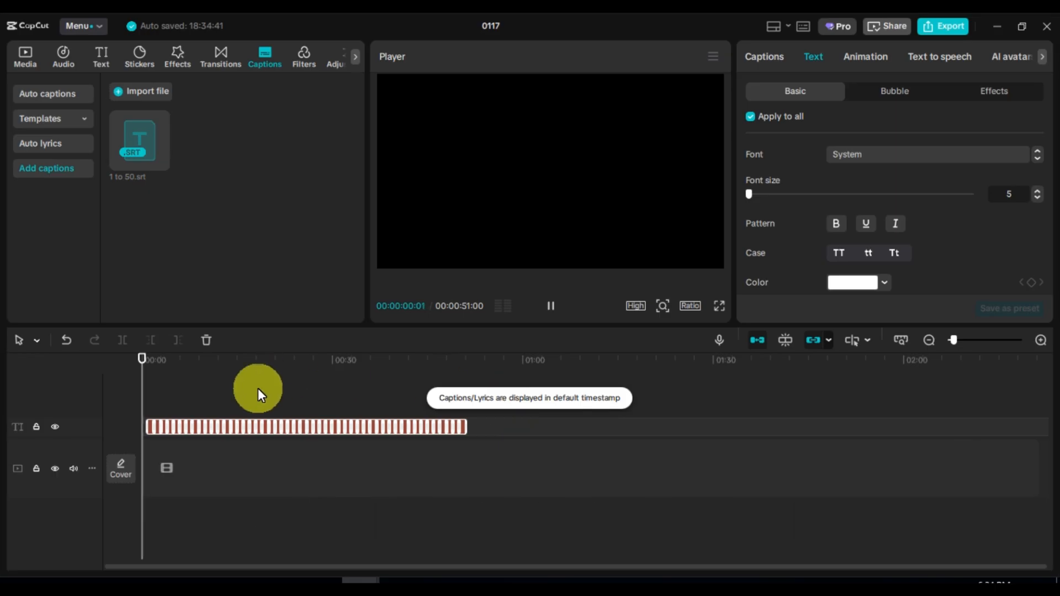
pyautogui.moveTo(153, 360); pyautogui.dragTo(147, 363)
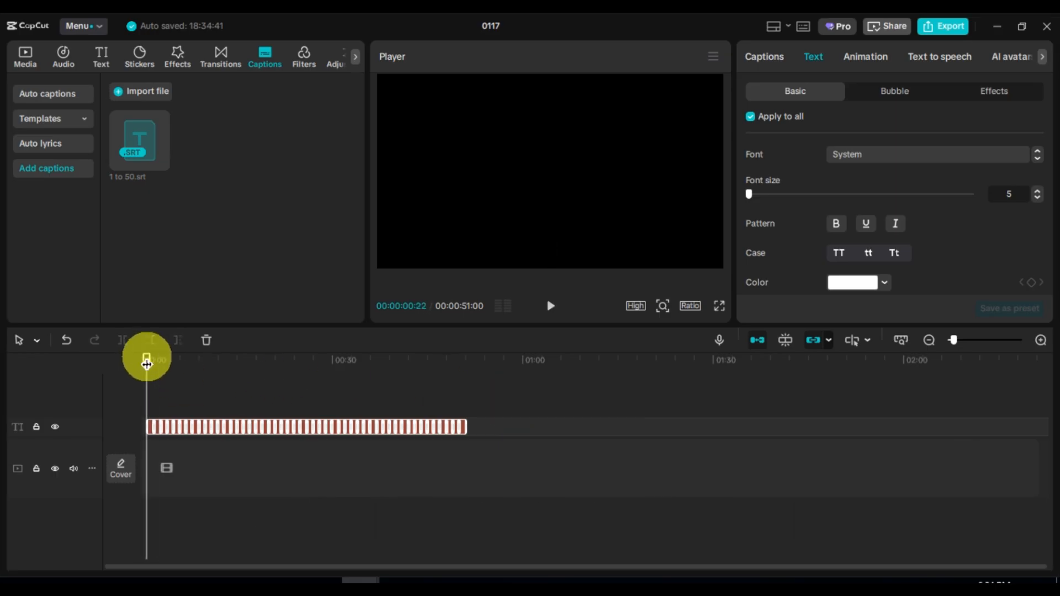
# Set the captions' font to Berlin Sans FB Bold and scale them to 472%
pyautogui.click(897, 157)
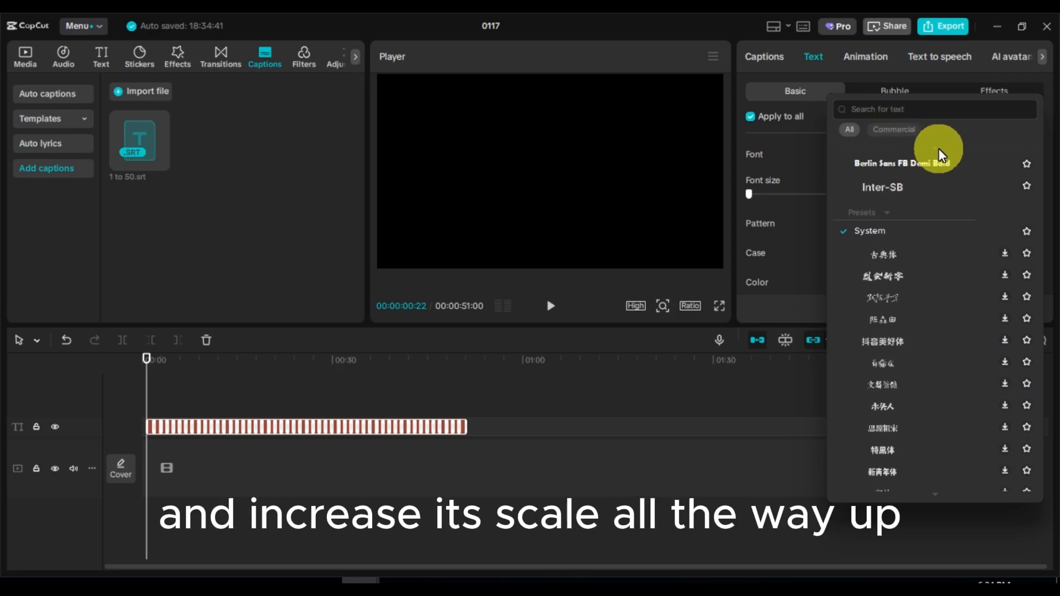
pyautogui.click(932, 181)
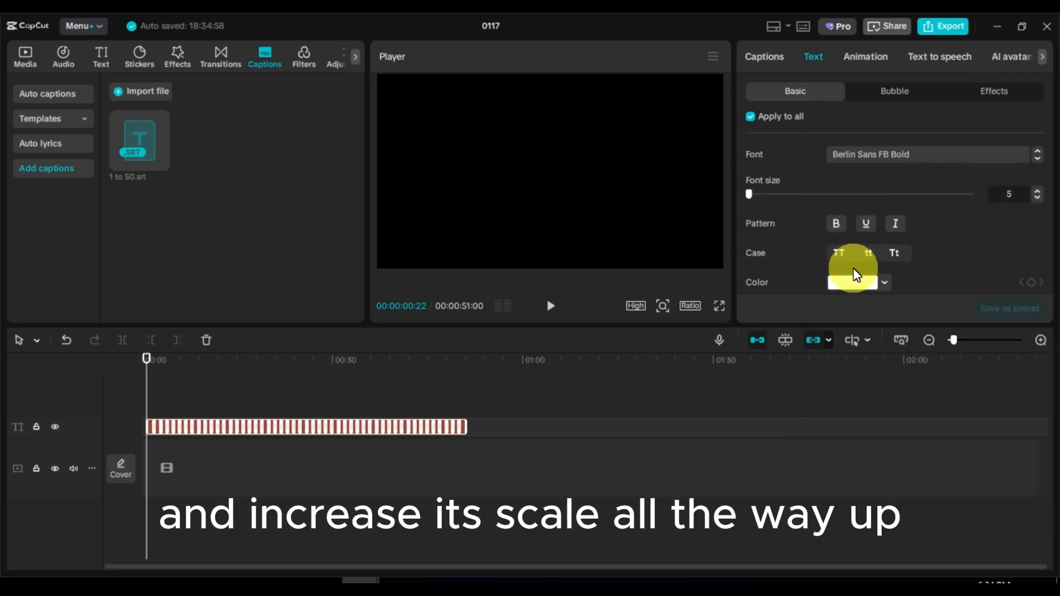
pyautogui.scroll(-8, 853, 271)
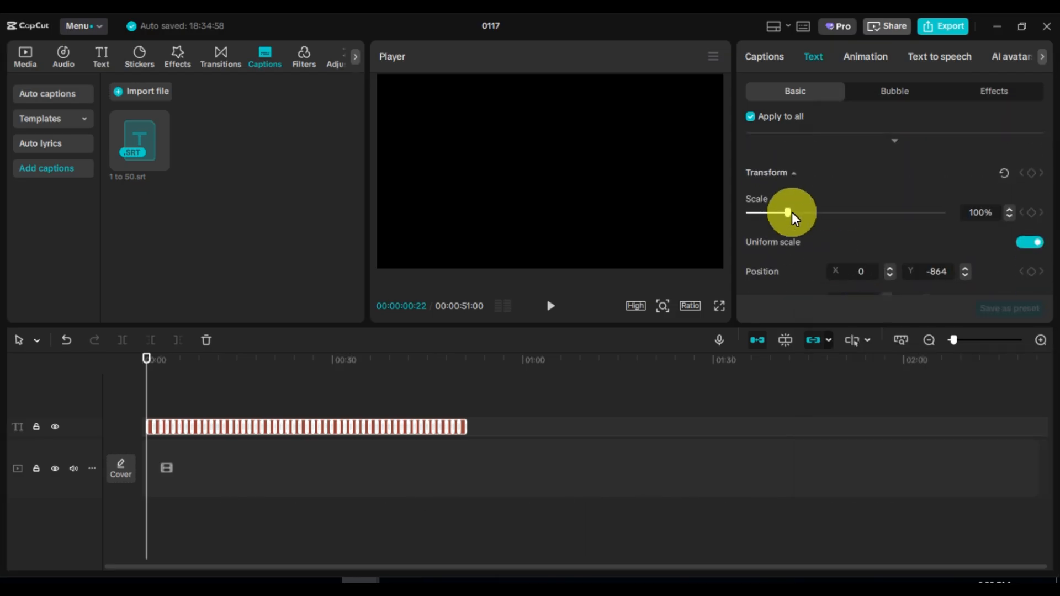
pyautogui.moveTo(792, 212); pyautogui.dragTo(843, 210)
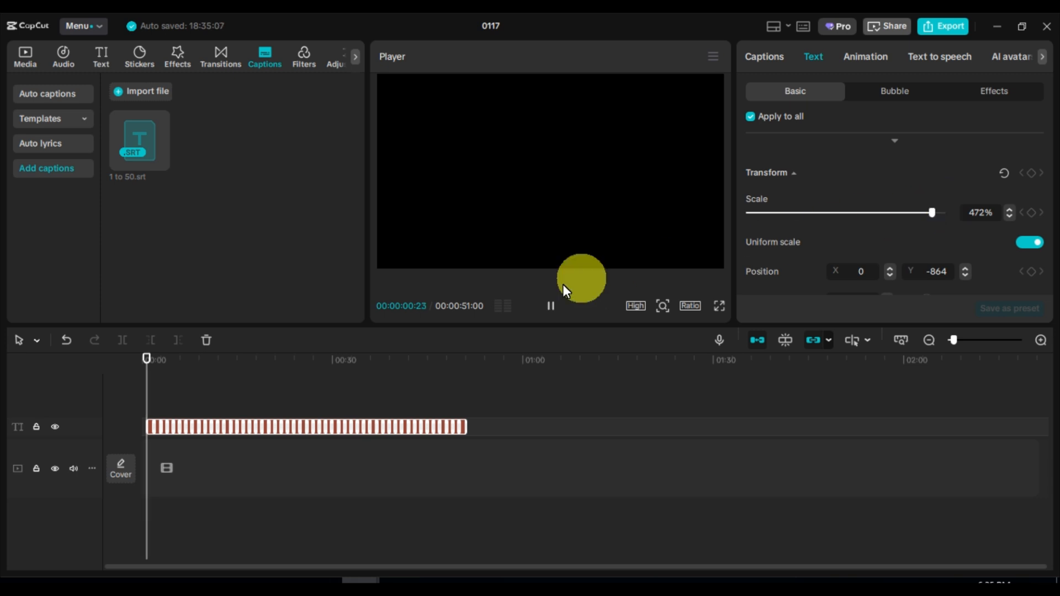
# Move the number caption to the center of the frame
pyautogui.press('space')
pyautogui.moveTo(554, 244); pyautogui.dragTo(546, 168)
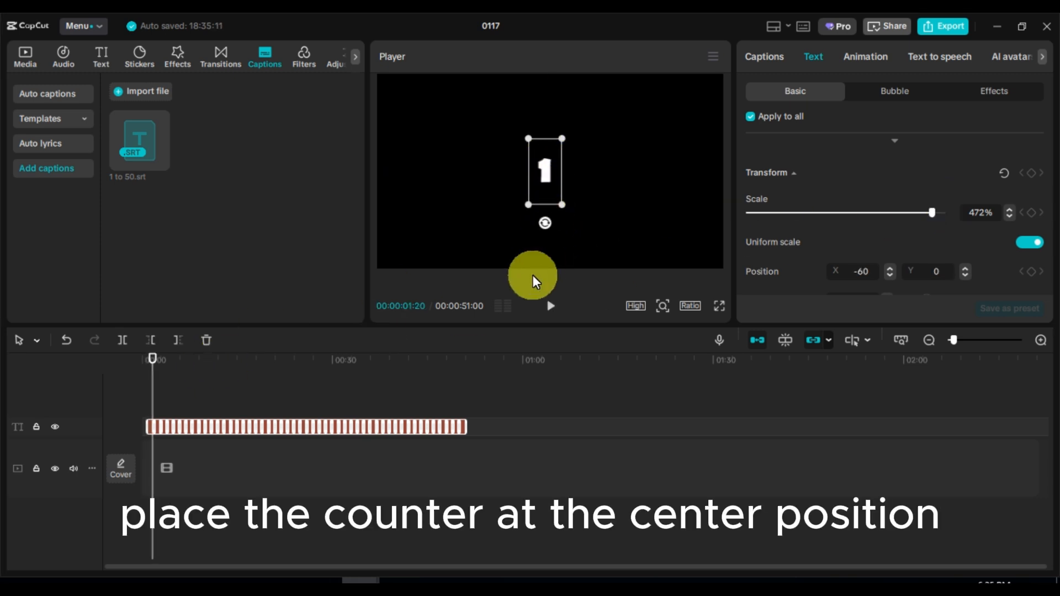
pyautogui.press('space')
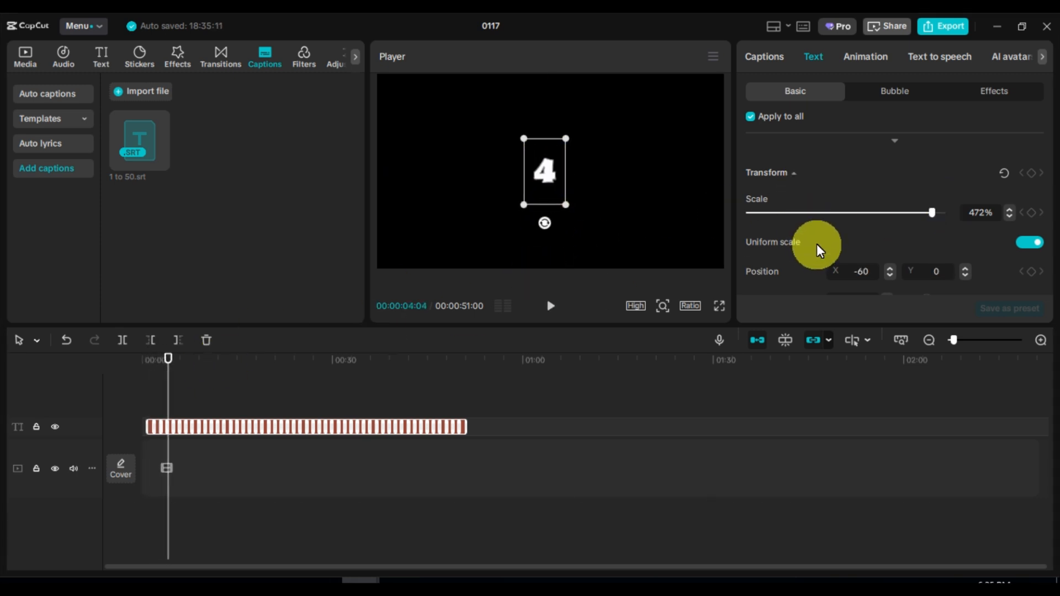
# Select all number captions except 50 and combine them into a compound clip
pyautogui.click(1041, 340)
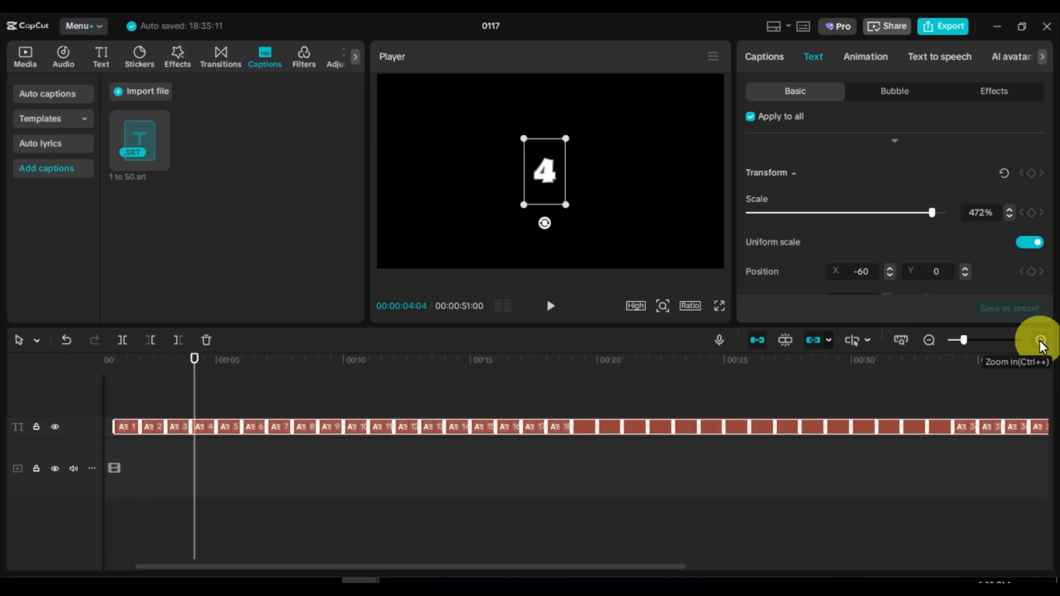
pyautogui.moveTo(334, 573); pyautogui.dragTo(670, 547)
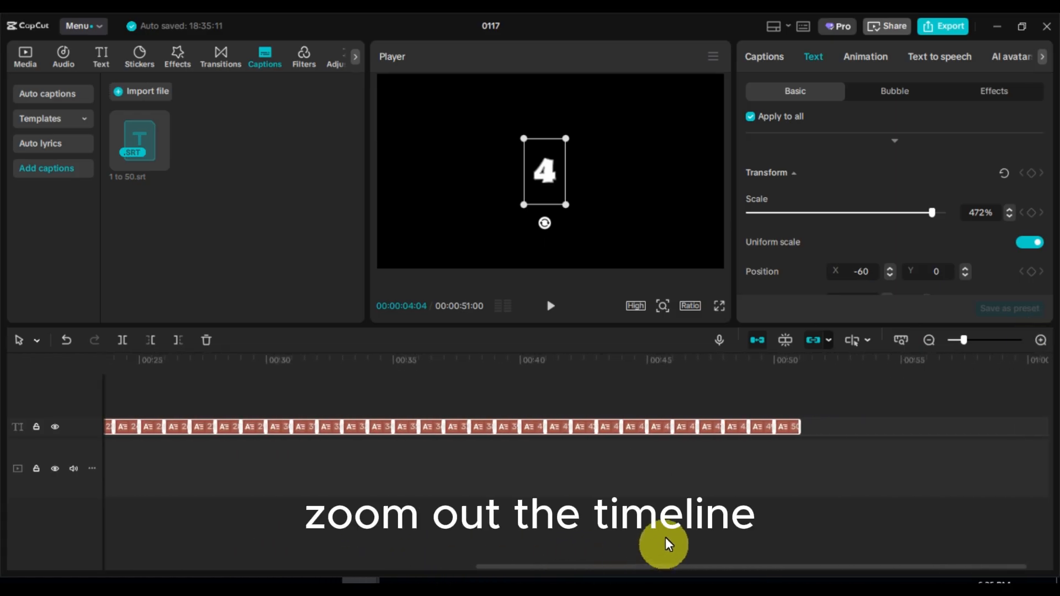
pyautogui.click(761, 390)
pyautogui.click(765, 430)
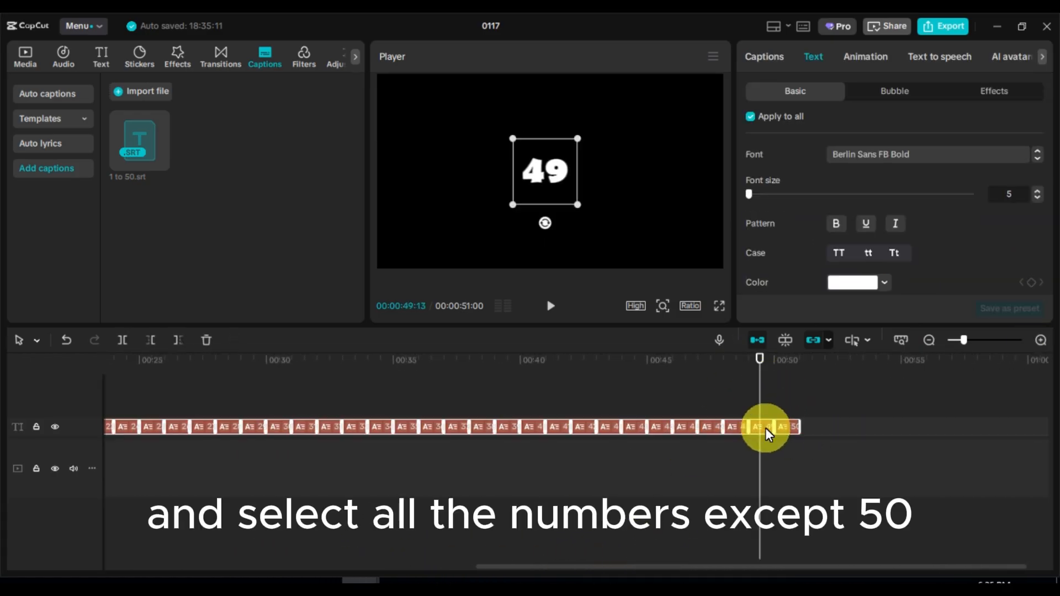
pyautogui.rightClick(486, 432)
pyautogui.click(523, 405)
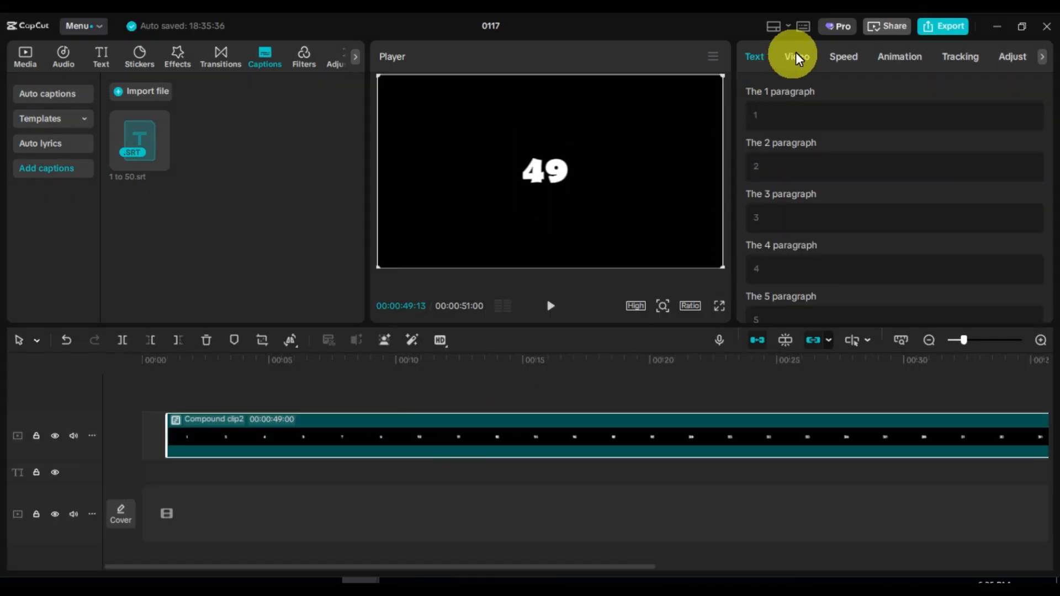
# Set the compound clip's playback speed to 8.20x
pyautogui.click(796, 55)
pyautogui.click(842, 58)
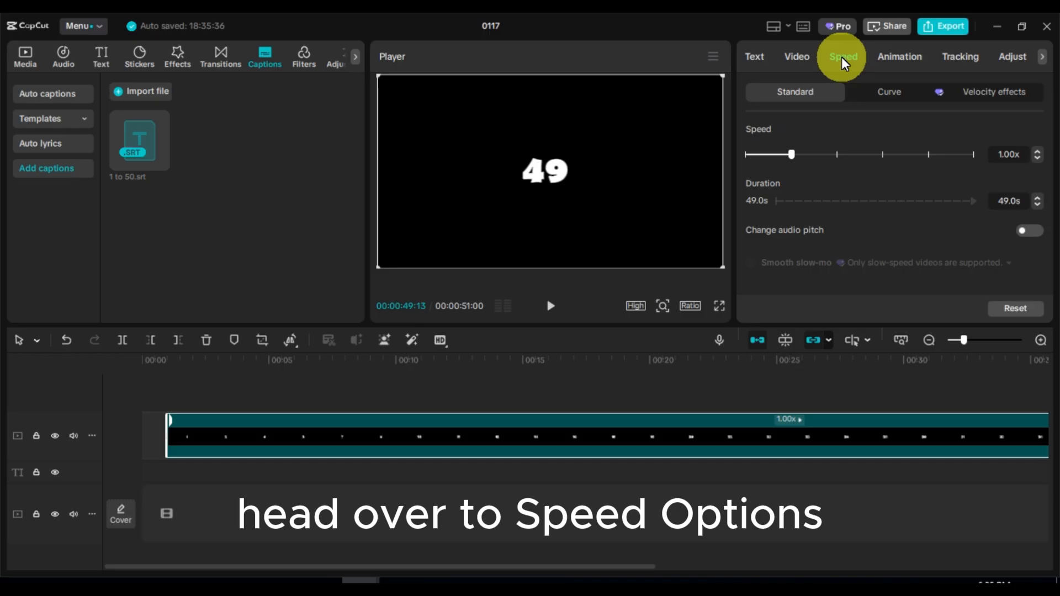
pyautogui.click(929, 154)
pyautogui.moveTo(916, 153); pyautogui.dragTo(913, 154)
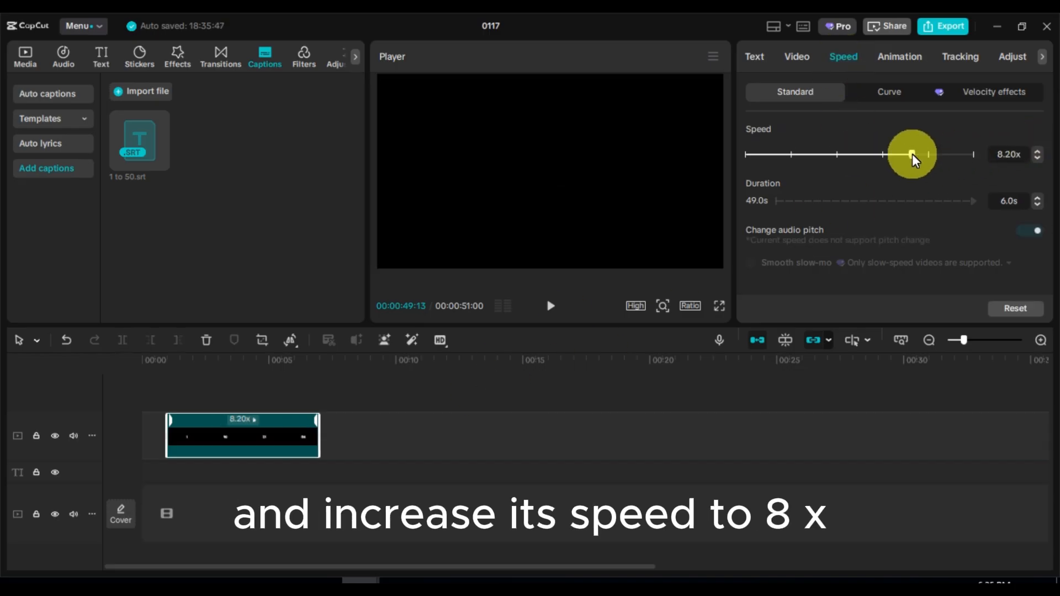
# Paste the 50 caption right after the end of the compound clip
pyautogui.moveTo(357, 566); pyautogui.dragTo(700, 554)
pyautogui.click(846, 471)
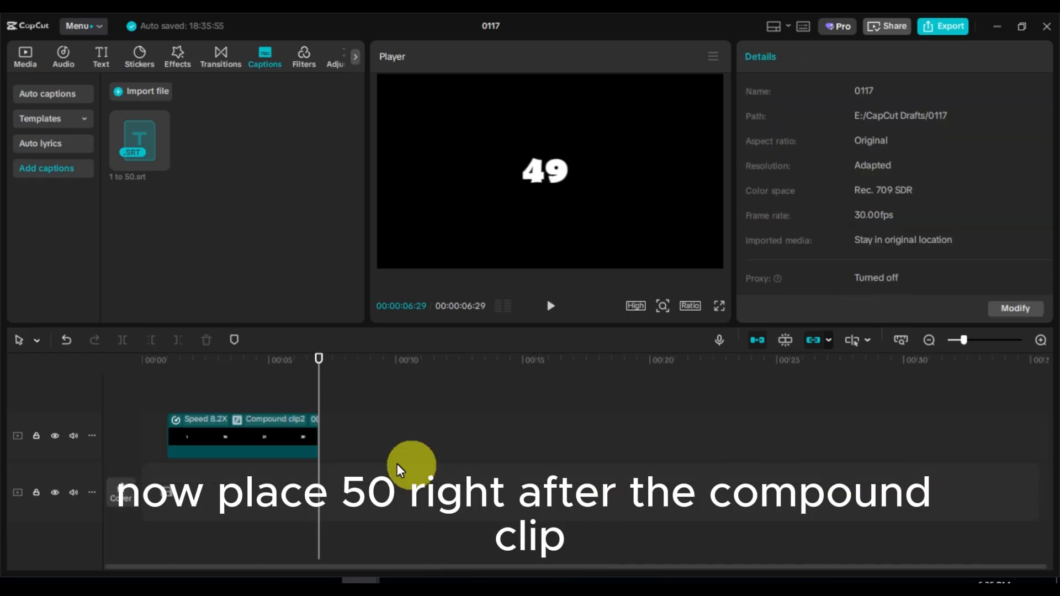
pyautogui.hotkey('ctrl', 'v')
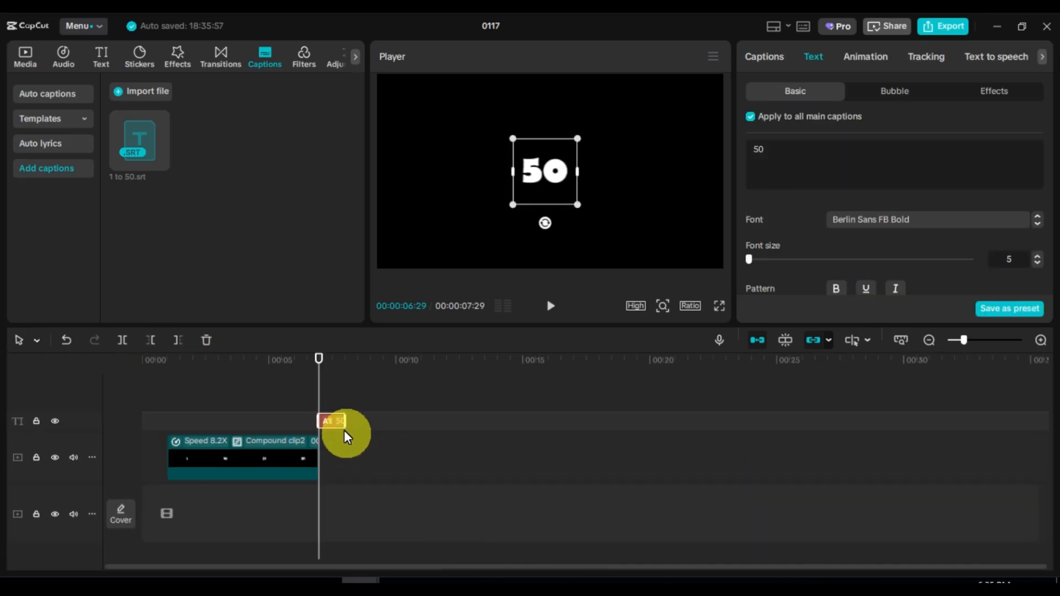
# Extend the 50 caption so it ends at about the 10-second mark, and preview the playback
pyautogui.moveTo(345, 422); pyautogui.dragTo(423, 421)
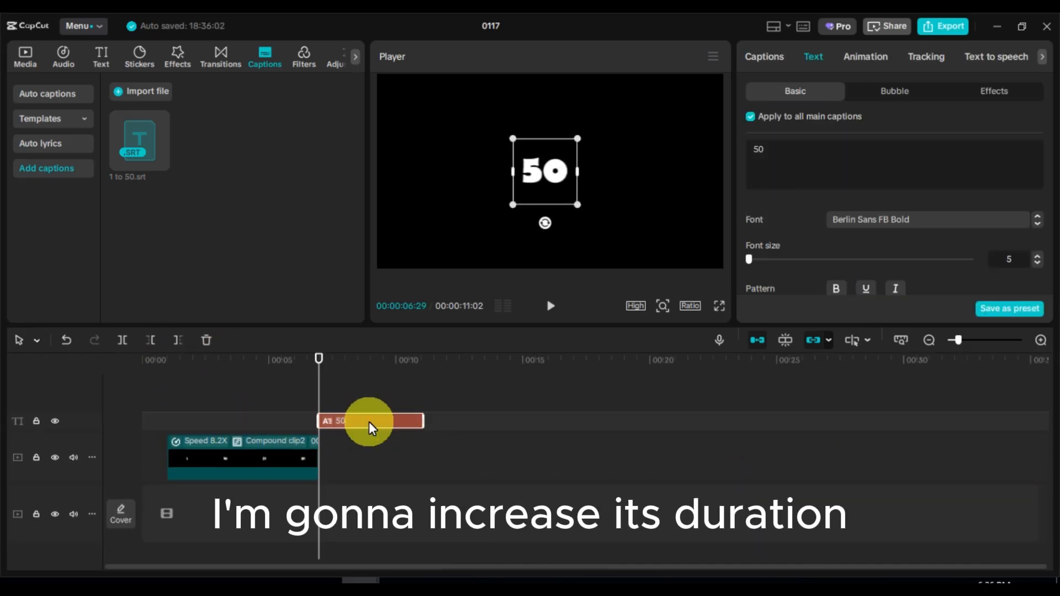
pyautogui.click(170, 362)
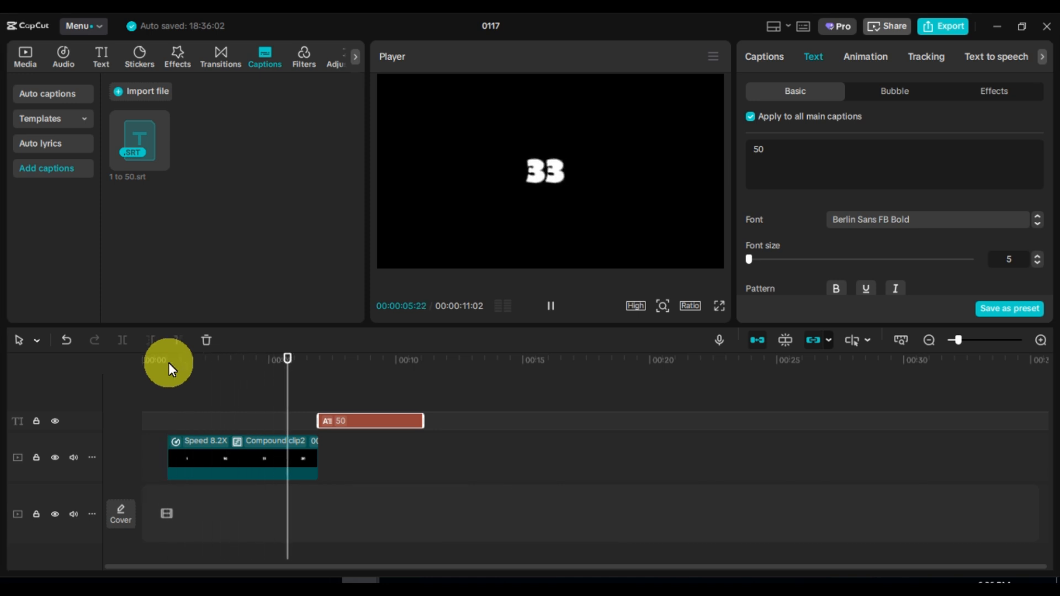
pyautogui.press('space')
pyautogui.click(309, 385)
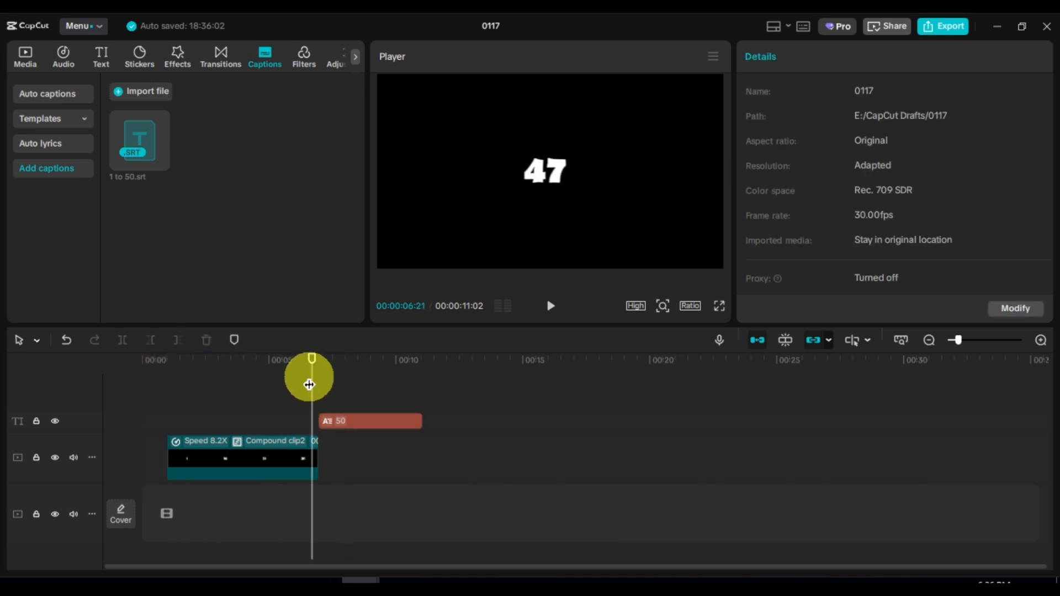
pyautogui.press('space')
# Combine the 50 caption and the sped-up compound clip into a new compound clip, and play it back
pyautogui.click(346, 428)
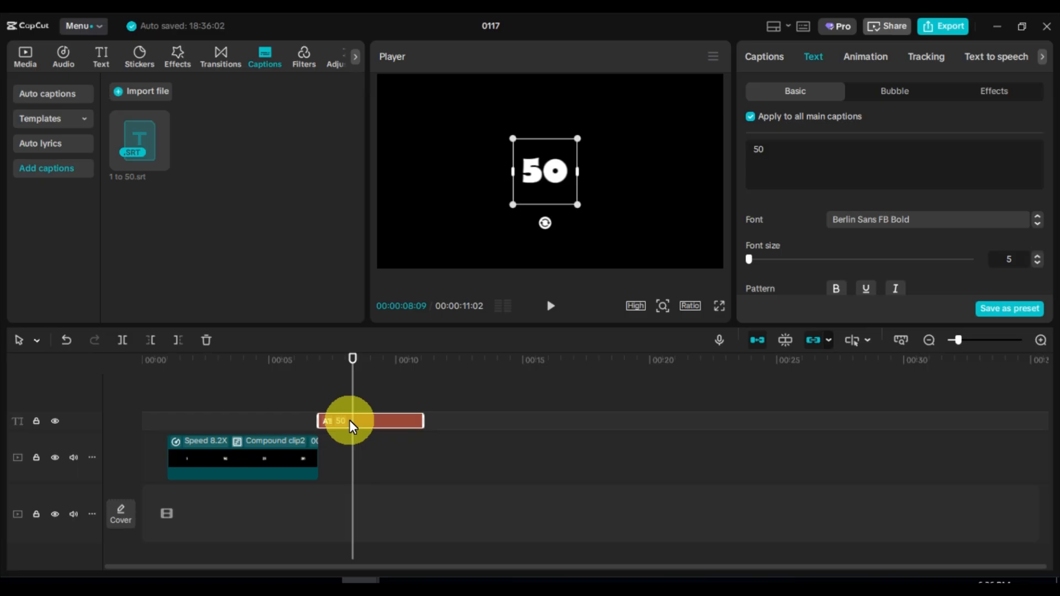
pyautogui.keyDown('ctrl'); pyautogui.click(261, 451); pyautogui.keyUp('ctrl')
pyautogui.rightClick(261, 452)
pyautogui.click(327, 340)
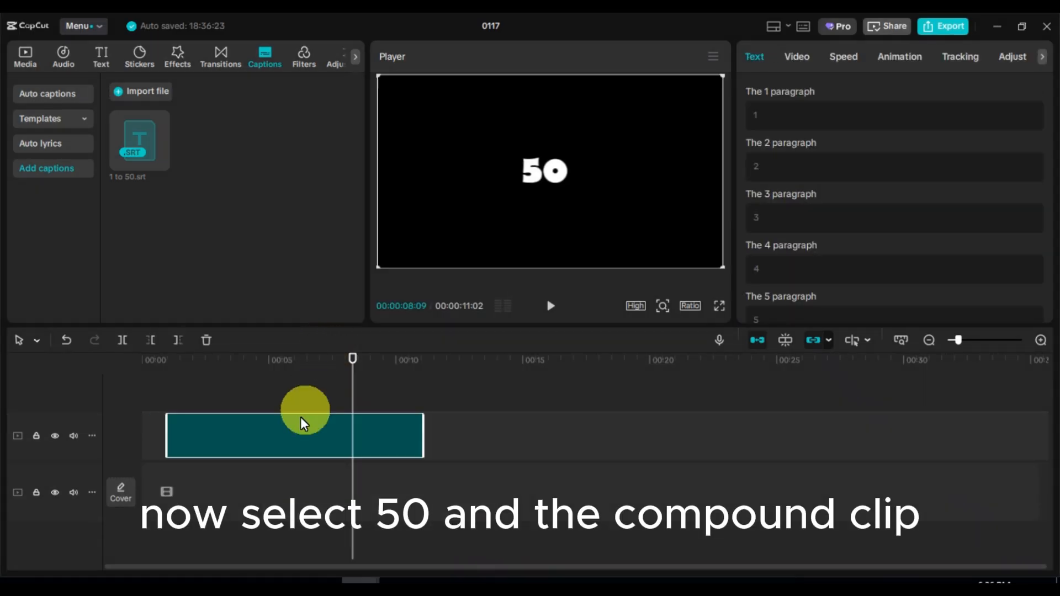
pyautogui.click(313, 385)
pyautogui.press('space')
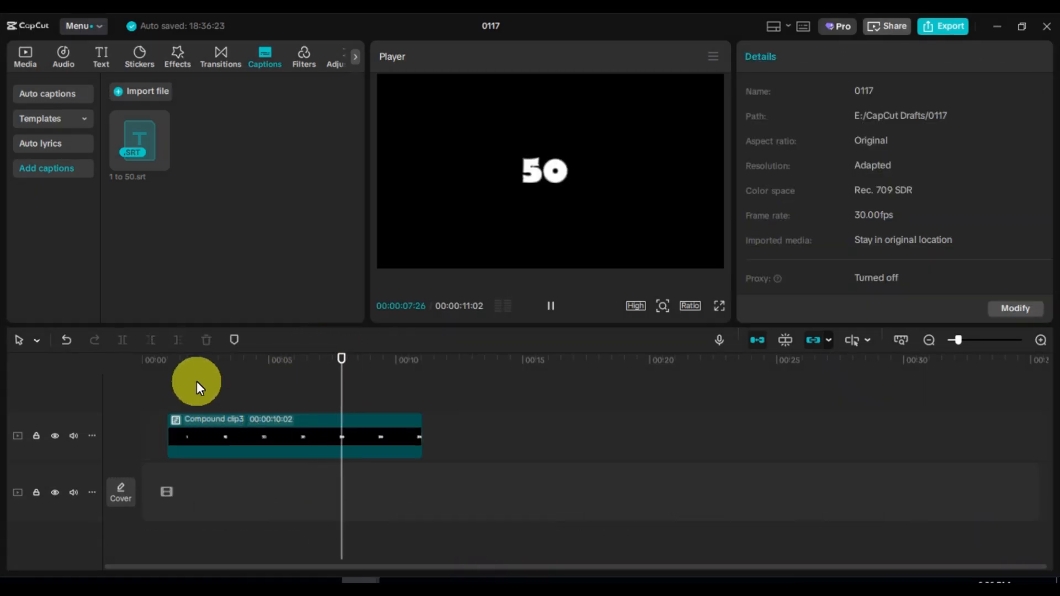
pyautogui.click(212, 369)
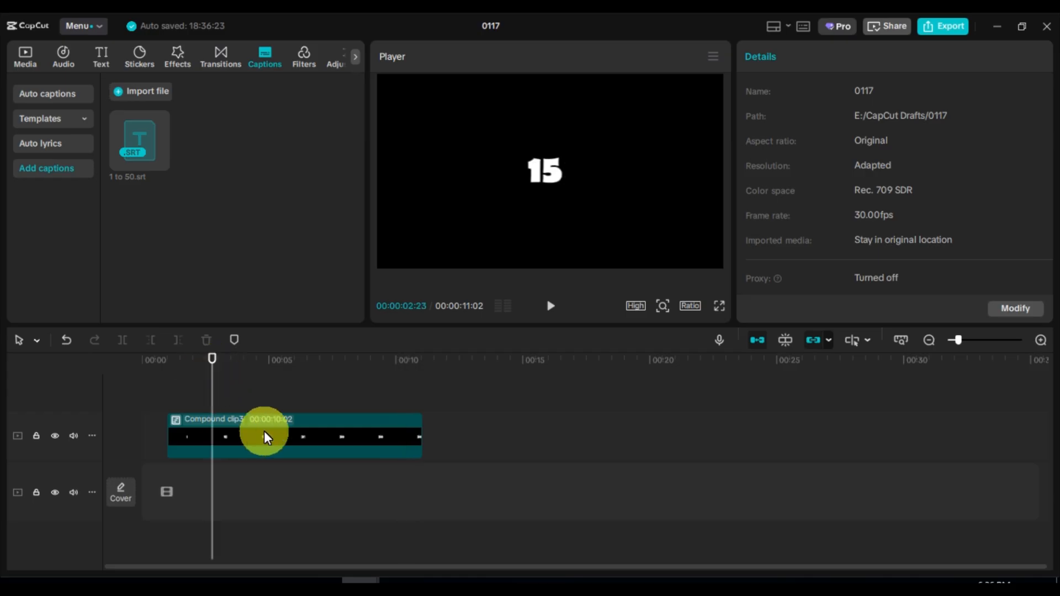
# Enable Motion blur on the new compound clip with Blur set to 36 and Blend set to 55
pyautogui.click(265, 432)
pyautogui.click(797, 57)
pyautogui.scroll(-2, 793, 193)
pyautogui.scroll(-10, 793, 193)
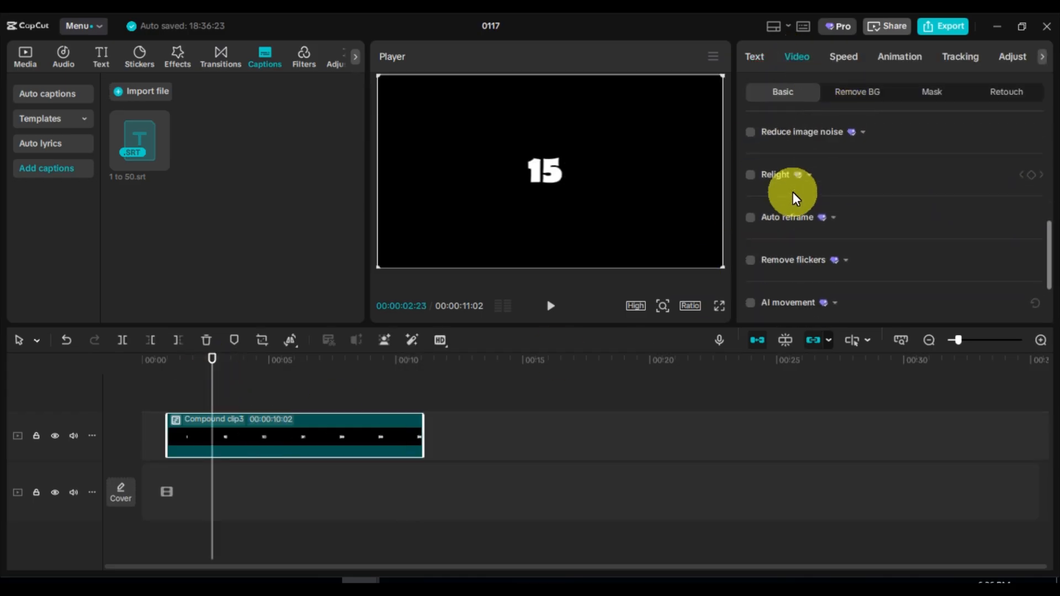
pyautogui.click(750, 291)
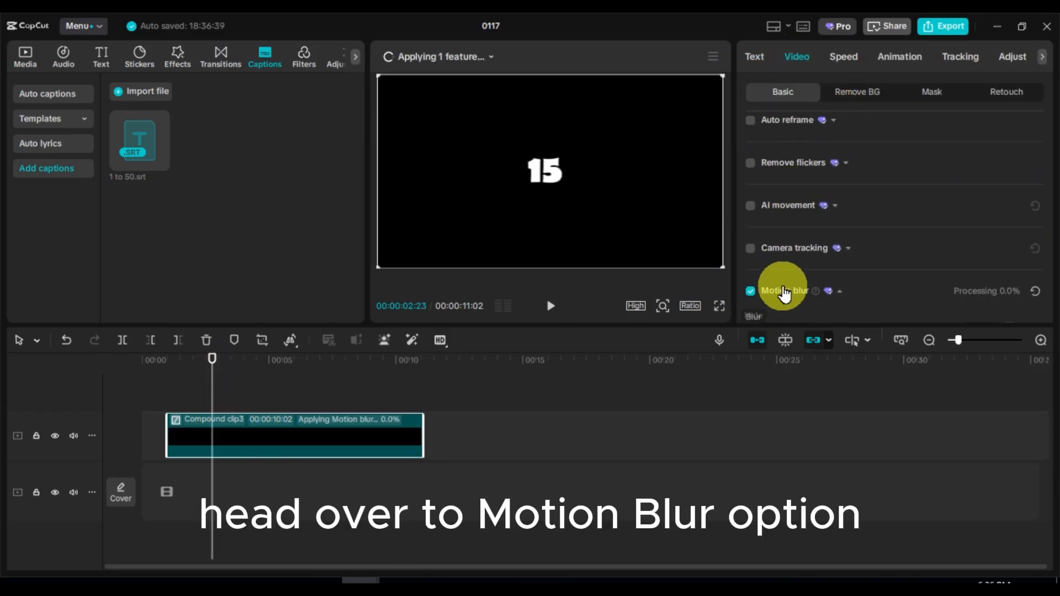
pyautogui.moveTo(933, 224); pyautogui.dragTo(816, 227)
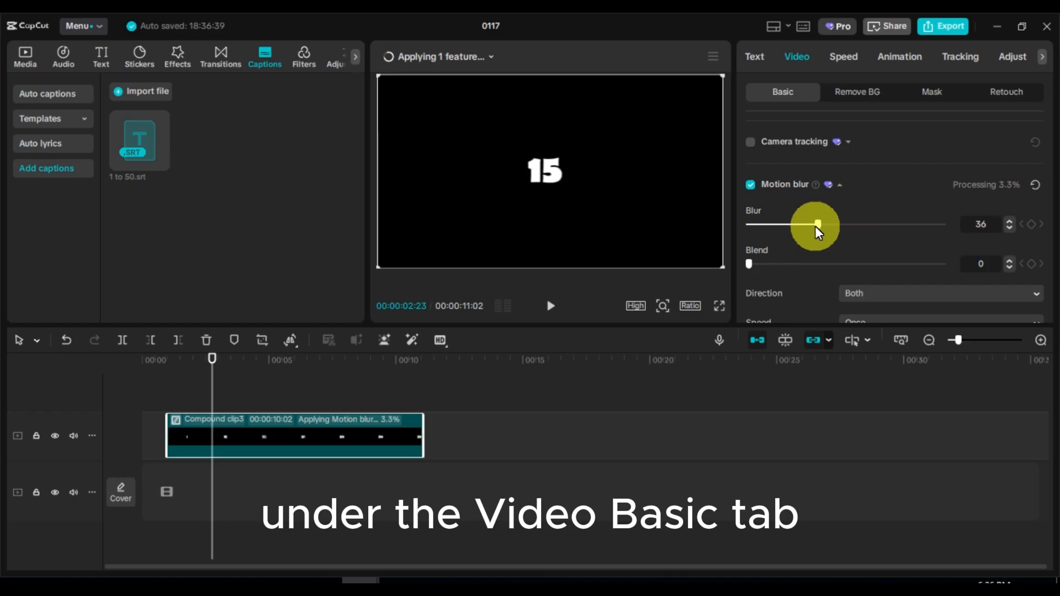
pyautogui.moveTo(749, 264); pyautogui.dragTo(855, 264)
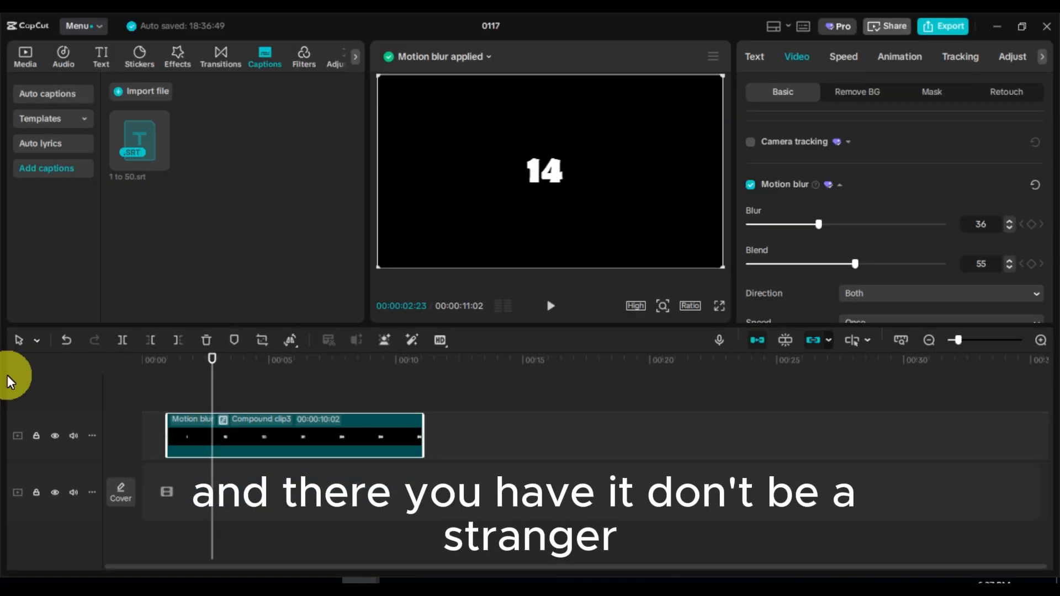
# Scale the compound clip to 178% and play back the result
pyautogui.press('space')
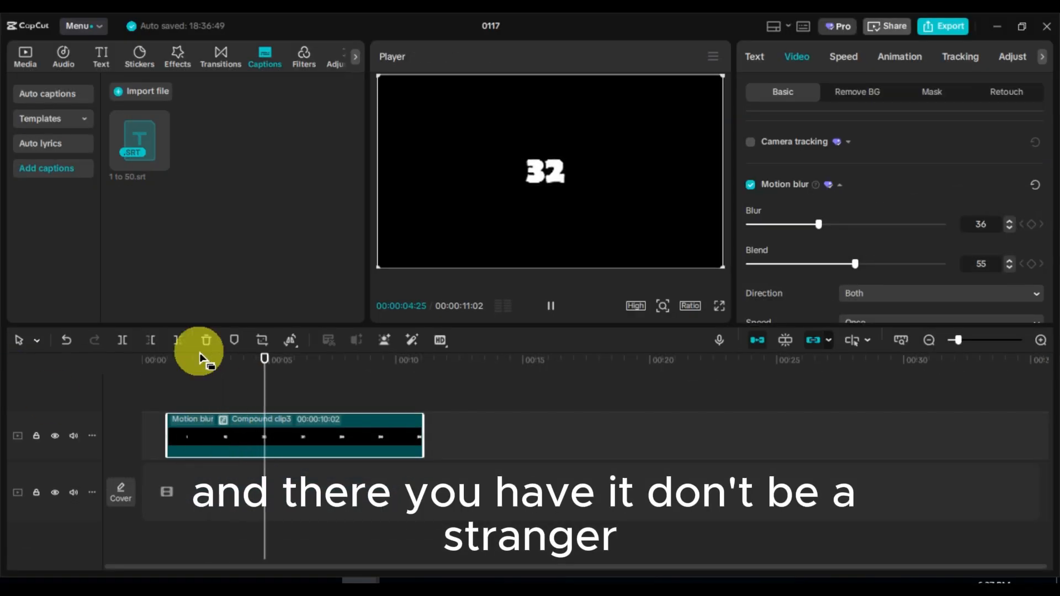
pyautogui.press('space')
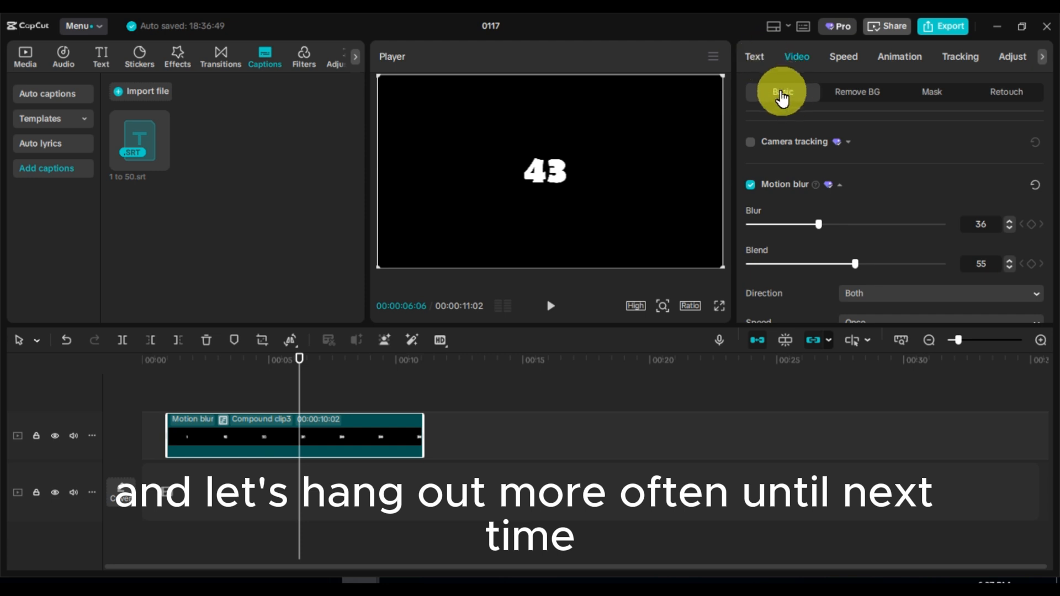
pyautogui.scroll(-5, 831, 207)
pyautogui.scroll(5, 829, 203)
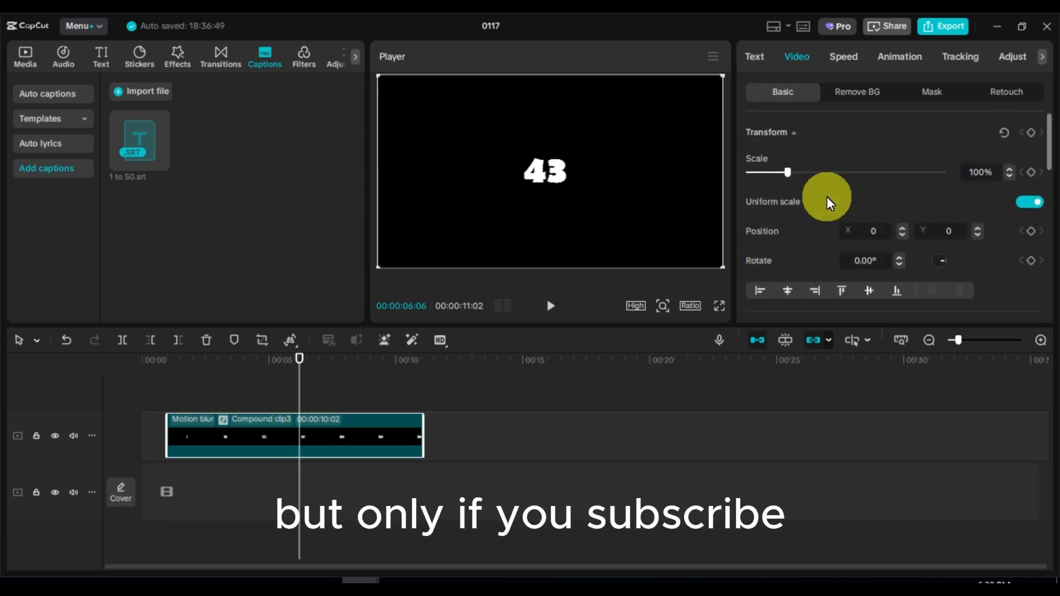
pyautogui.moveTo(783, 172); pyautogui.dragTo(819, 171)
pyautogui.press('space')
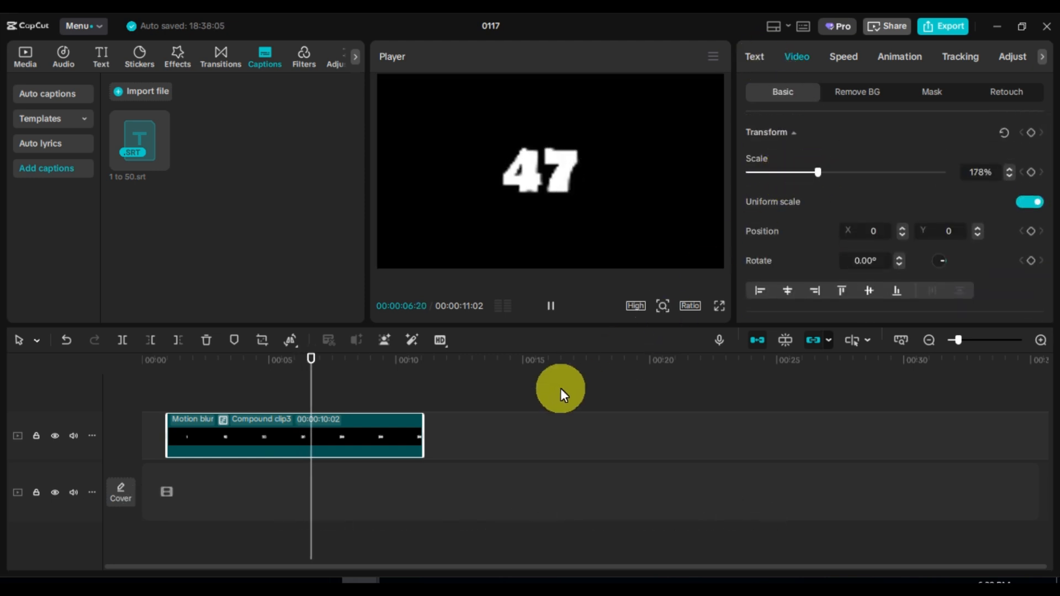